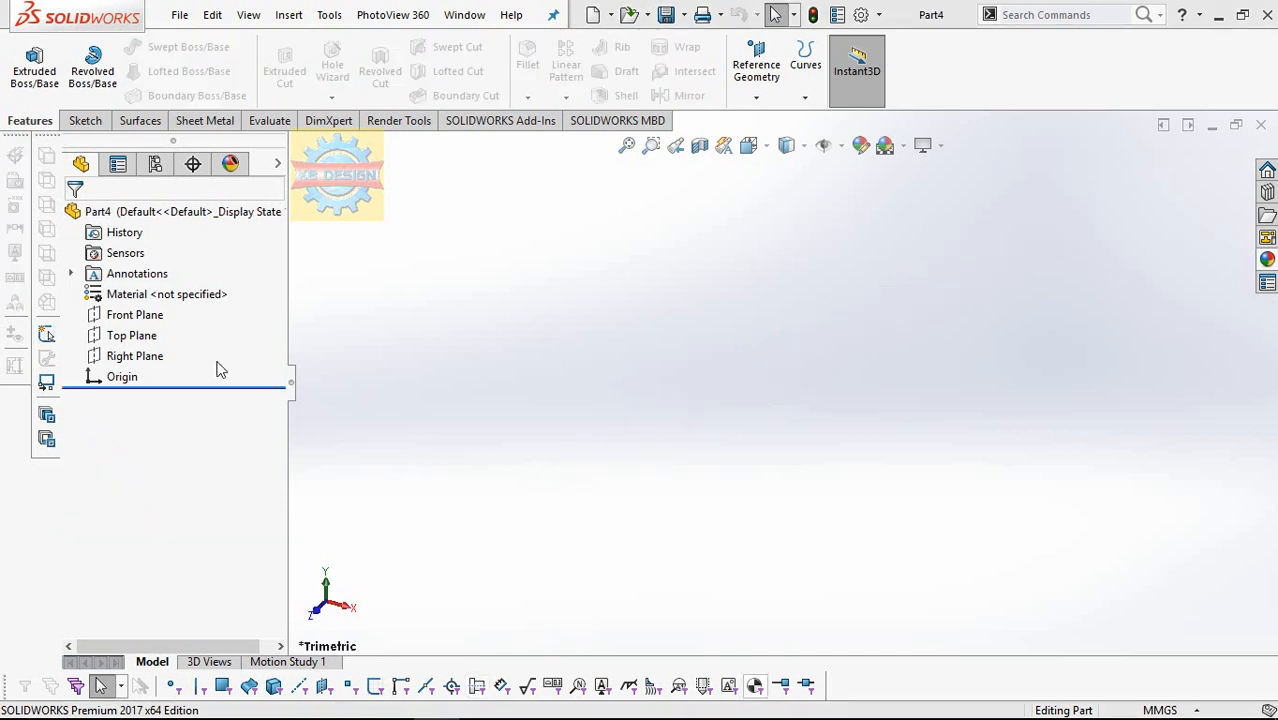
- Start a sketch on the Front Plane and draw a circle about 35 mm in diameter centred on the origin
left_click(150, 316)
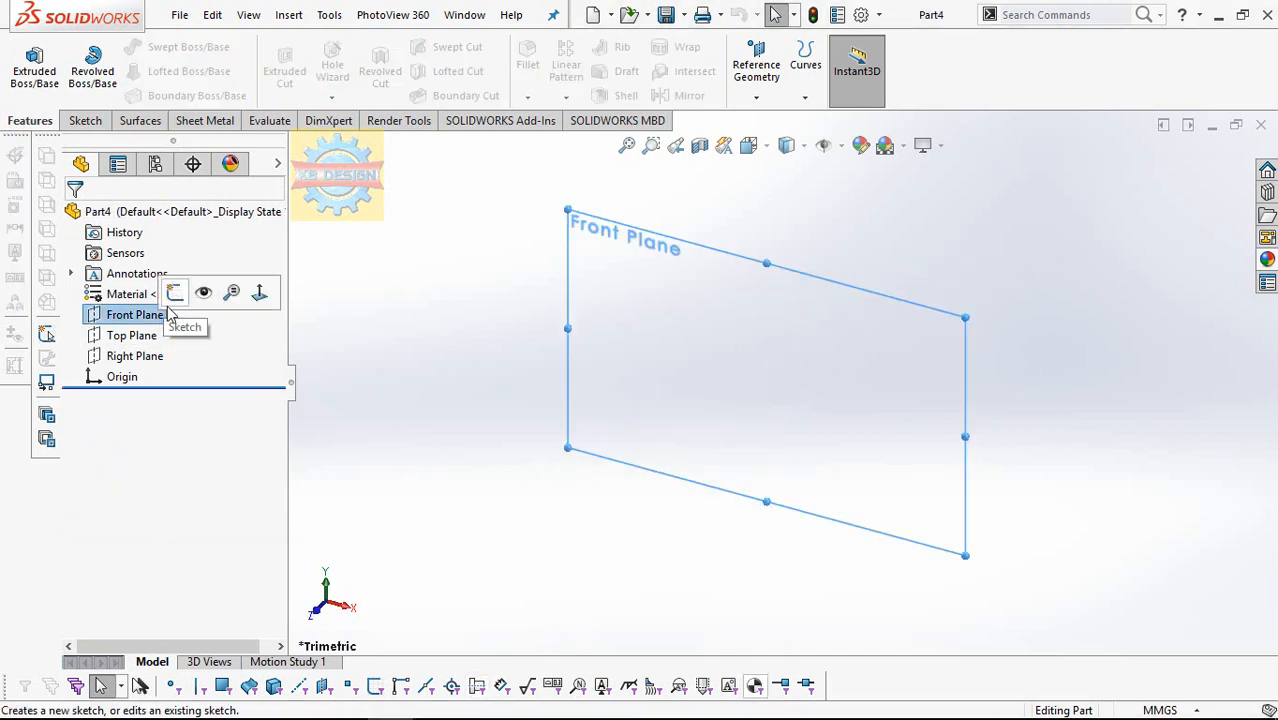
left_click(174, 294)
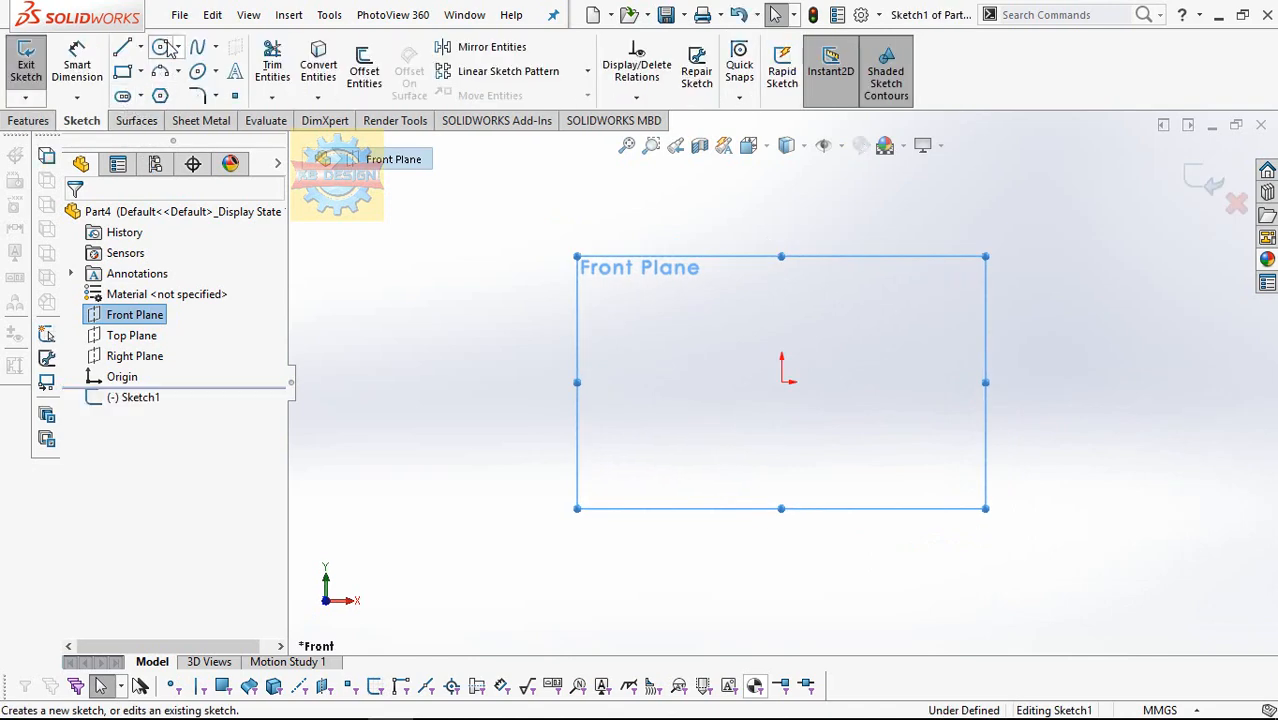
left_click(163, 48)
left_click(782, 381)
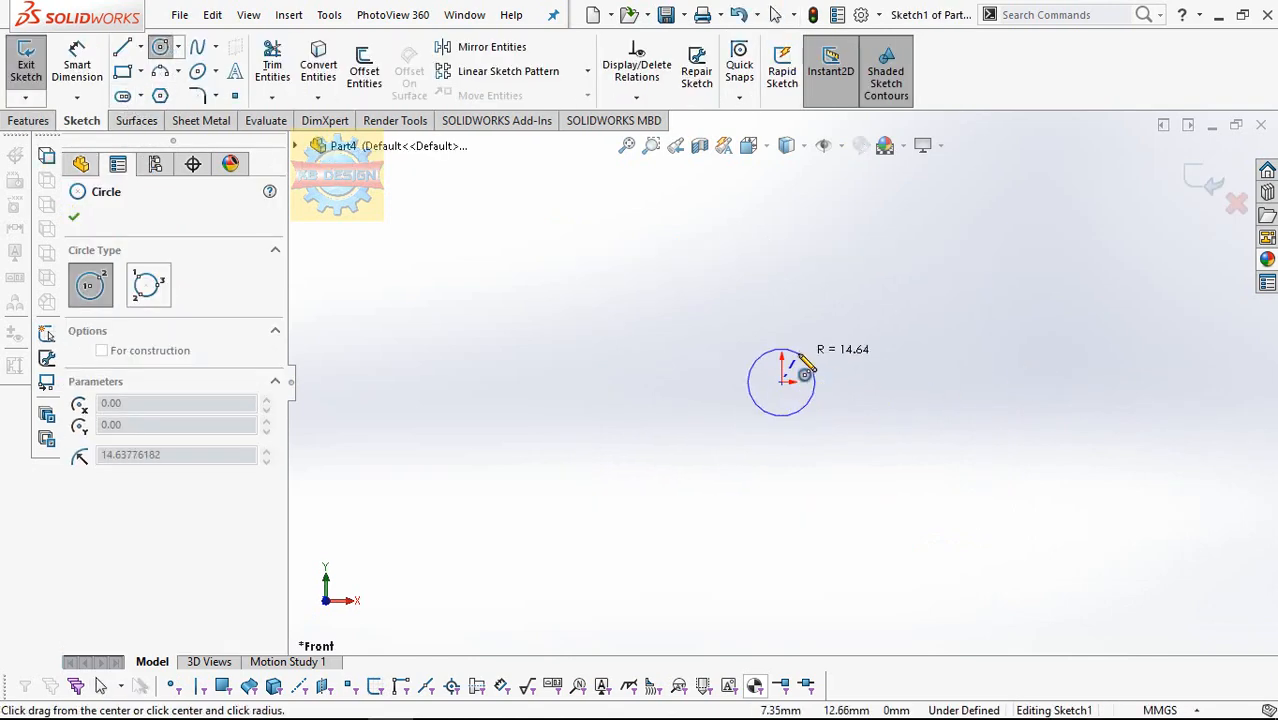
left_click(814, 367)
- Dimension the circle's diameter as 8 mm
left_click(77, 65)
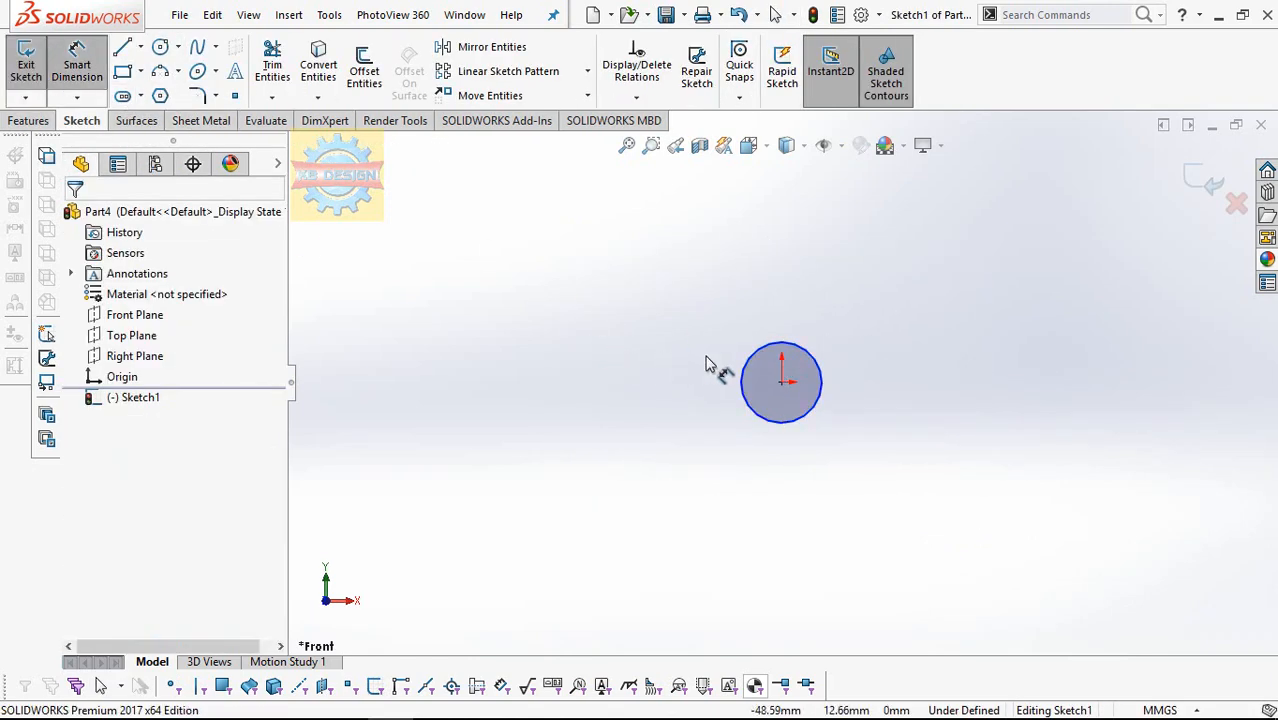
left_click(748, 377)
left_click(726, 337)
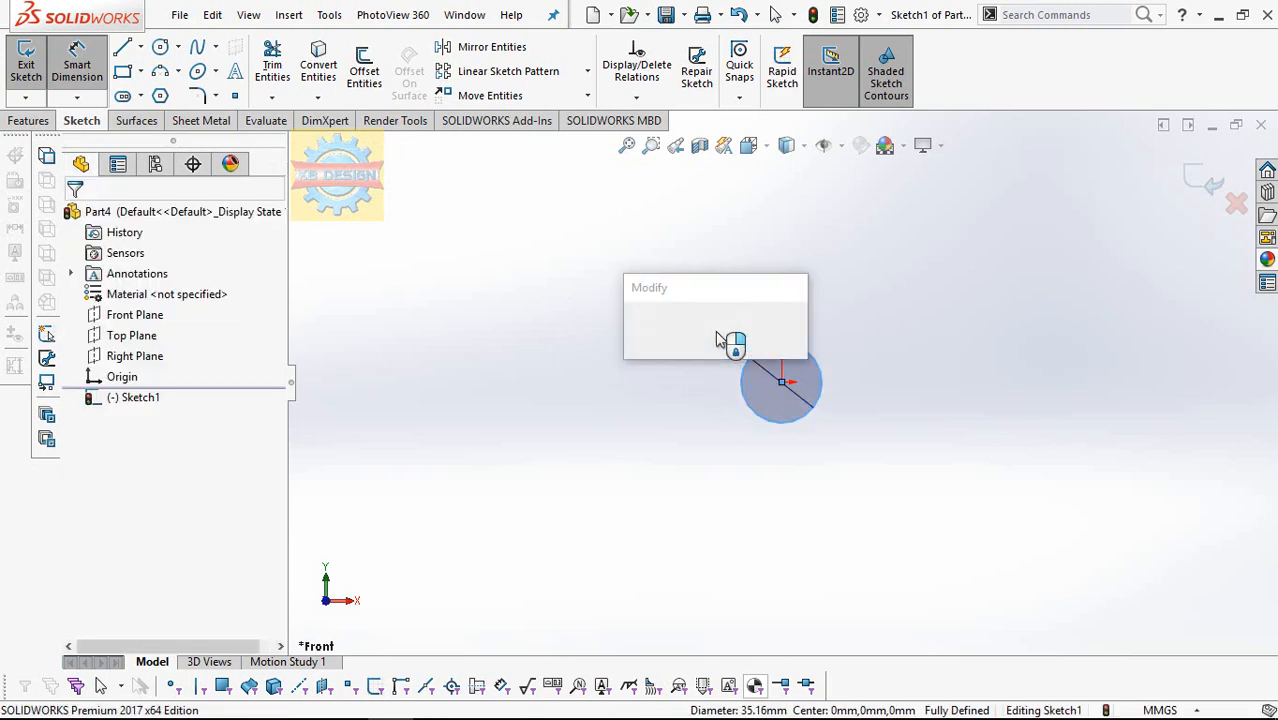
type("8")
key("Return")
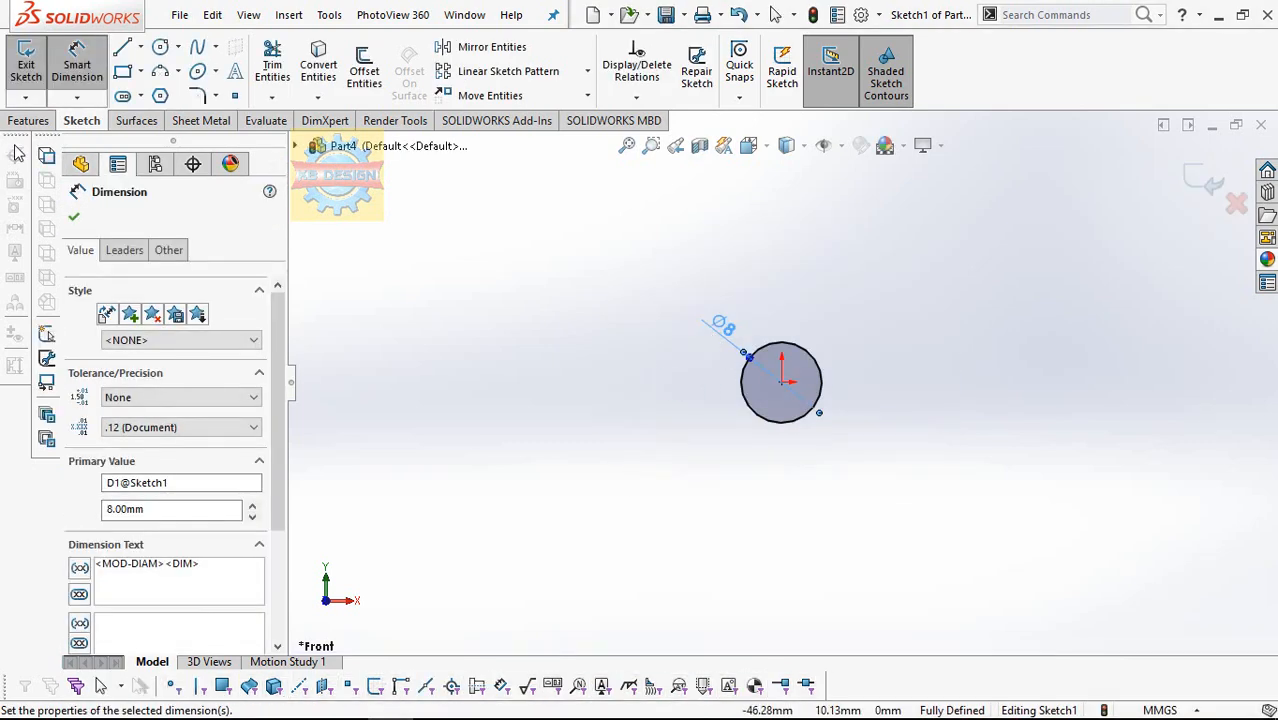
- Extrude the circle as a boss, blind 420 mm in the first direction and blind 96 mm in the second direction
left_click(28, 120)
left_click(34, 65)
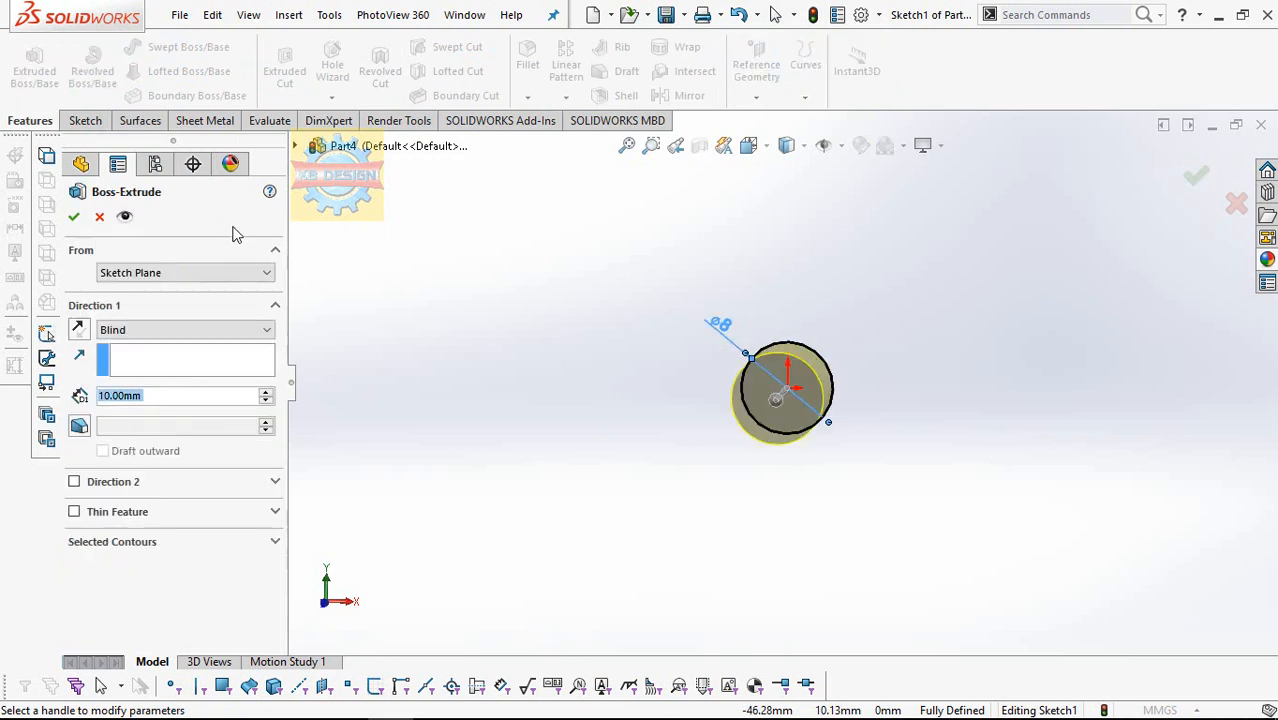
type("4")
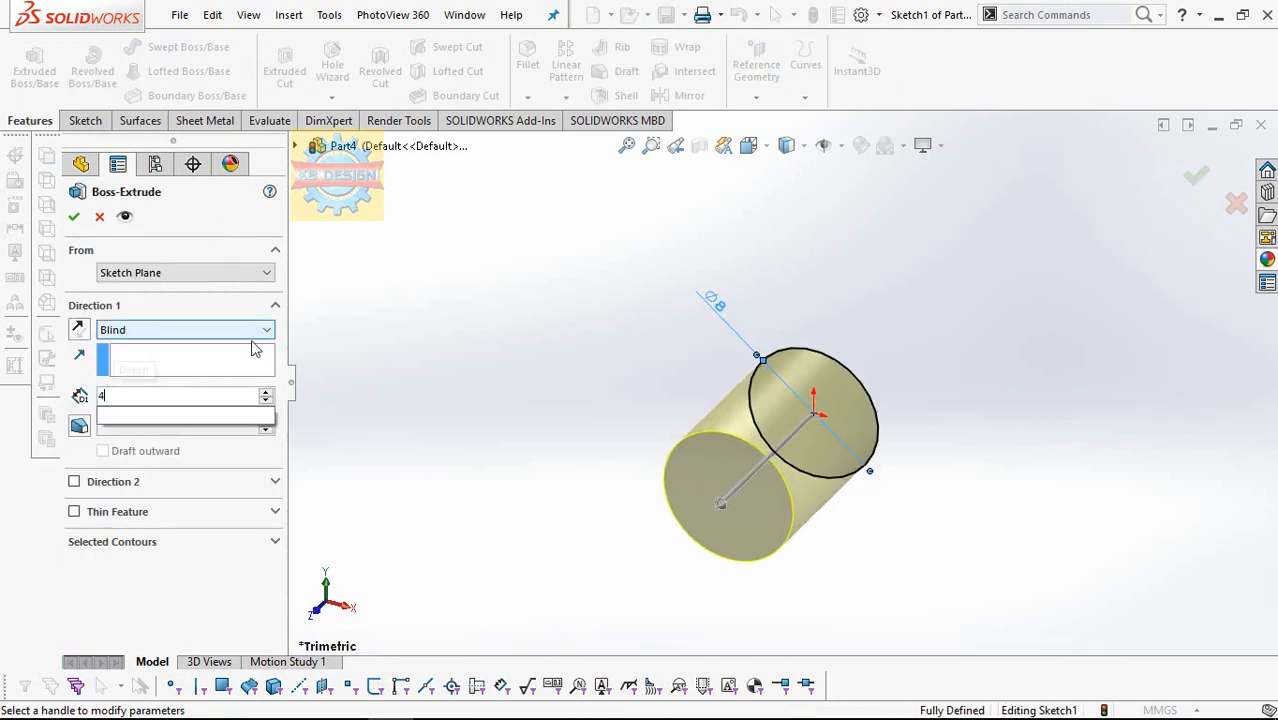
type("1")
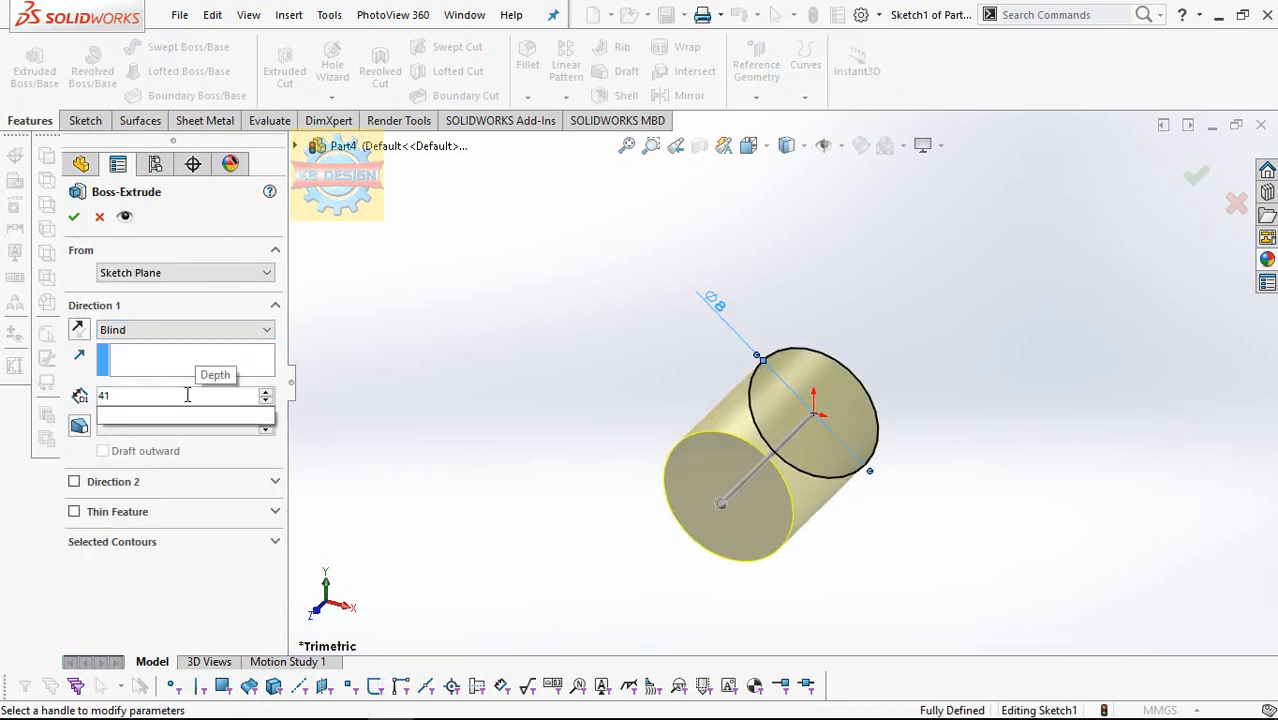
type("20")
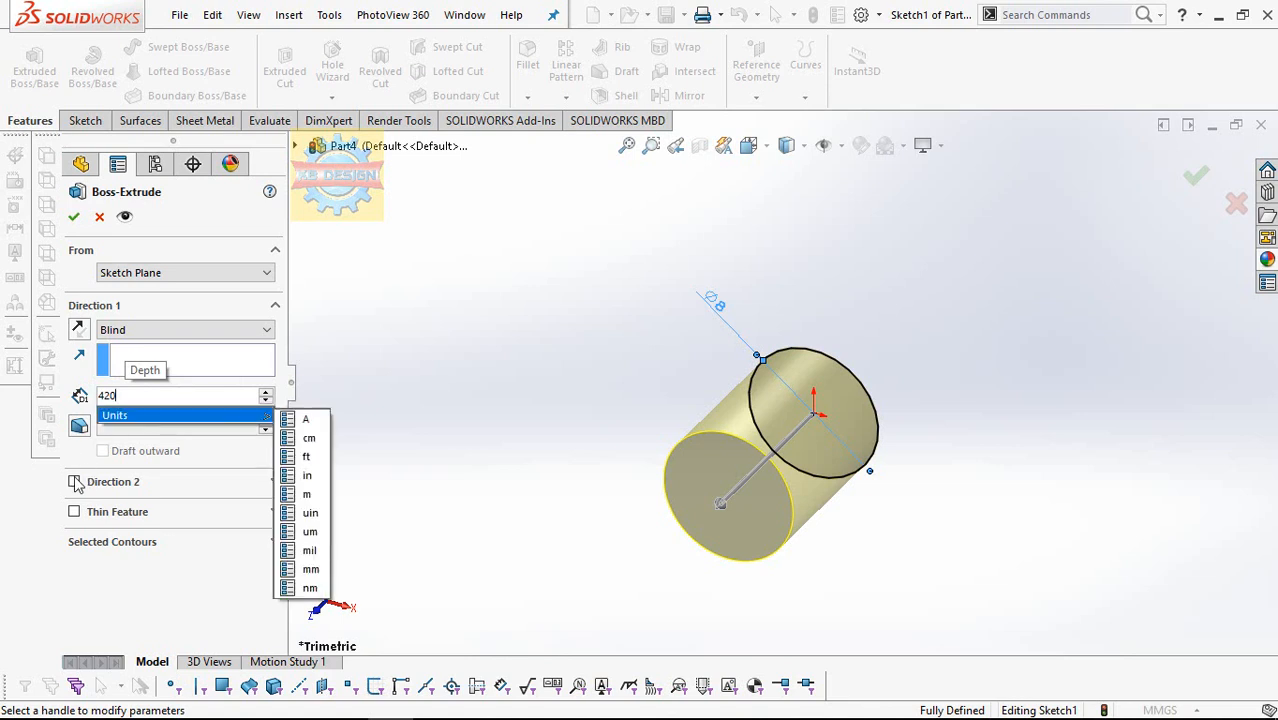
left_click(74, 481)
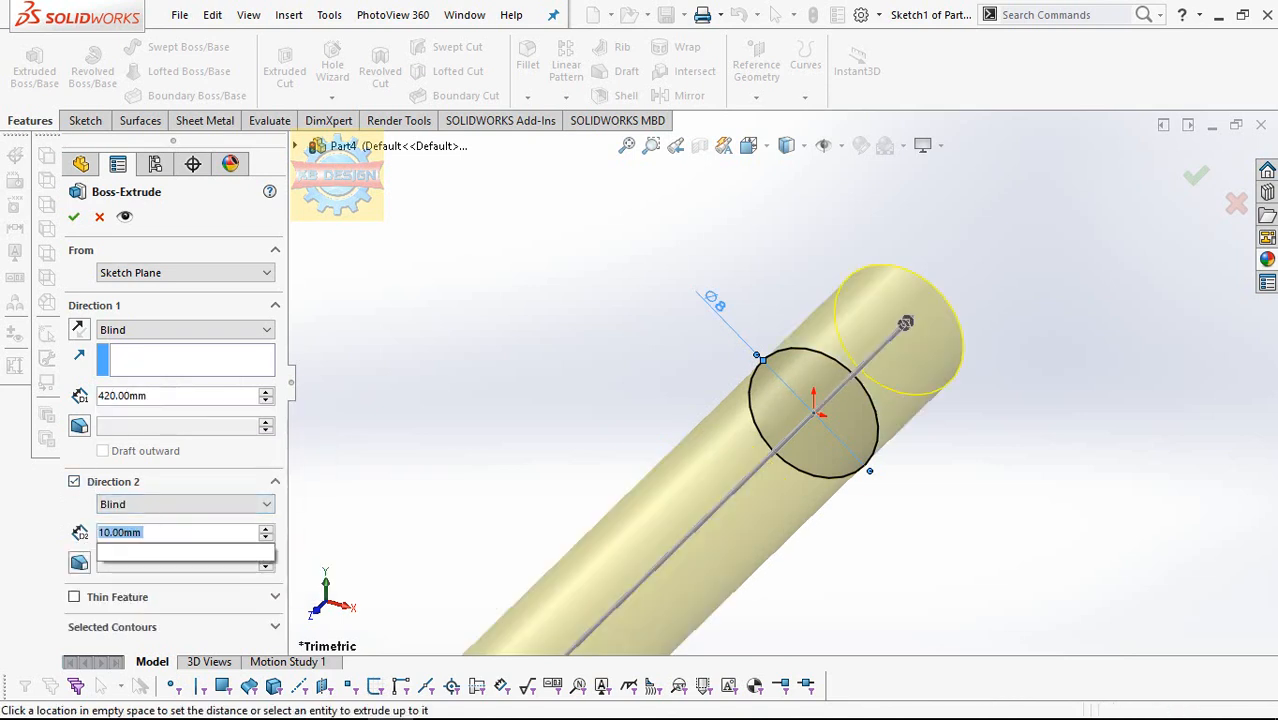
type("96")
key("Return")
scroll(614, 390, "up", 5)
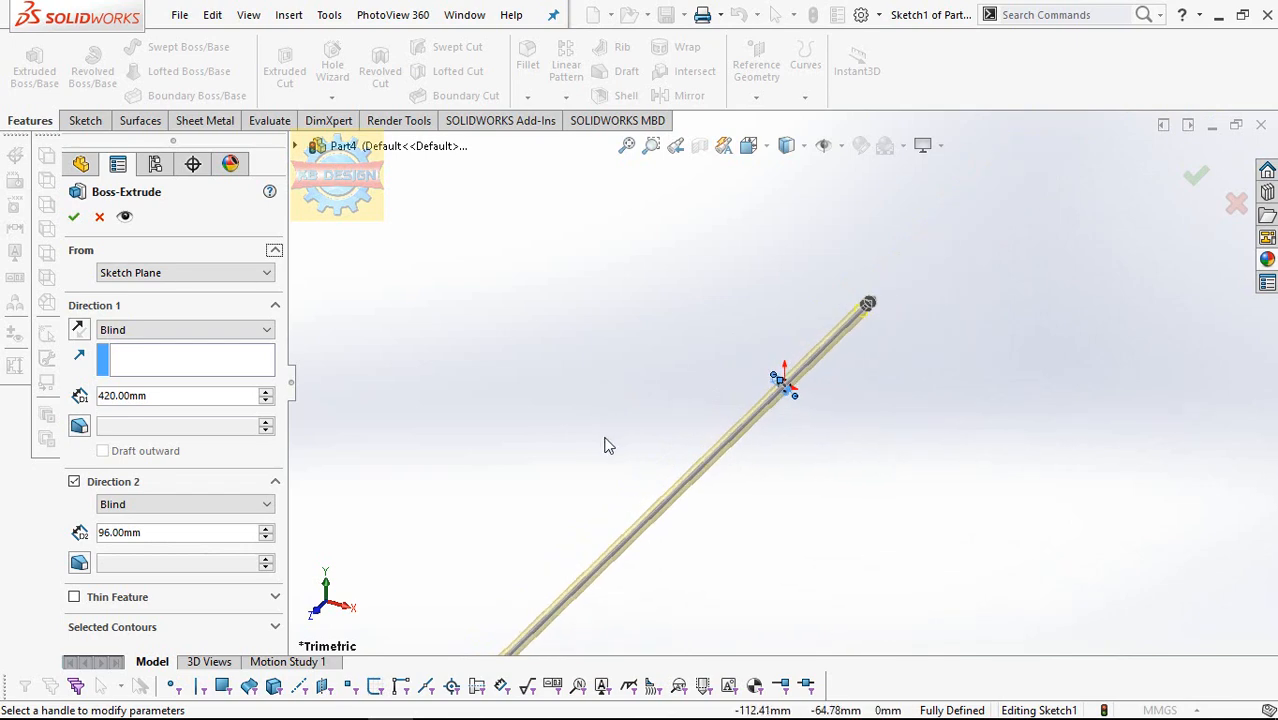
left_click(73, 216)
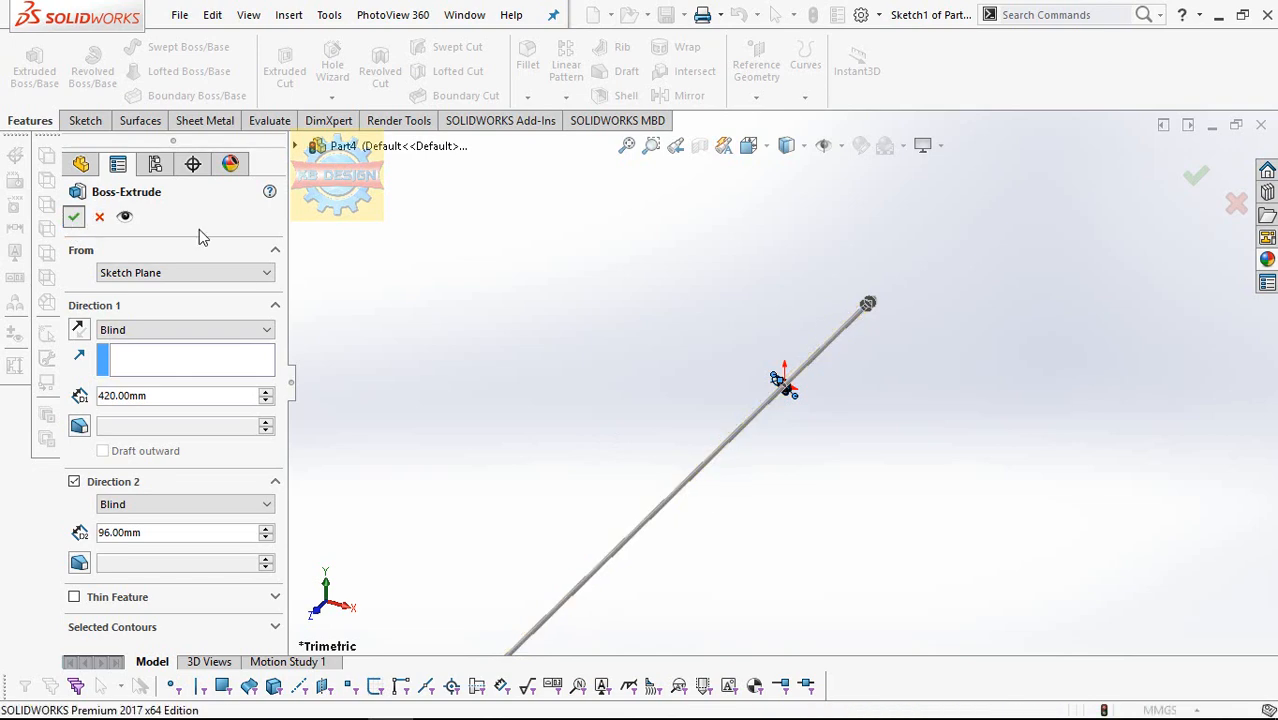
- Start a sketch on the end face of the rod's 420 mm side and draw a concentric circle about 21 mm in diameter
scroll(712, 420, "up", 2)
scroll(676, 532, "down", 2)
scroll(610, 527, "down", 2)
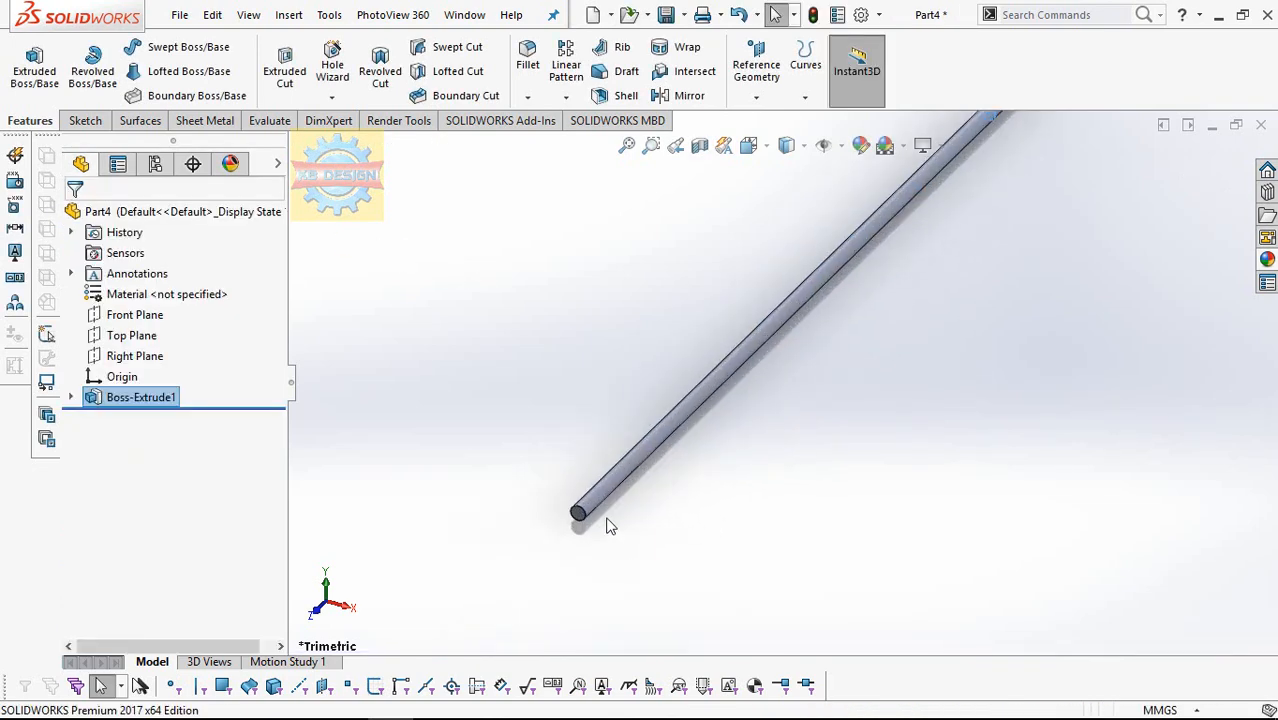
scroll(608, 527, "down", 2)
left_click(590, 476)
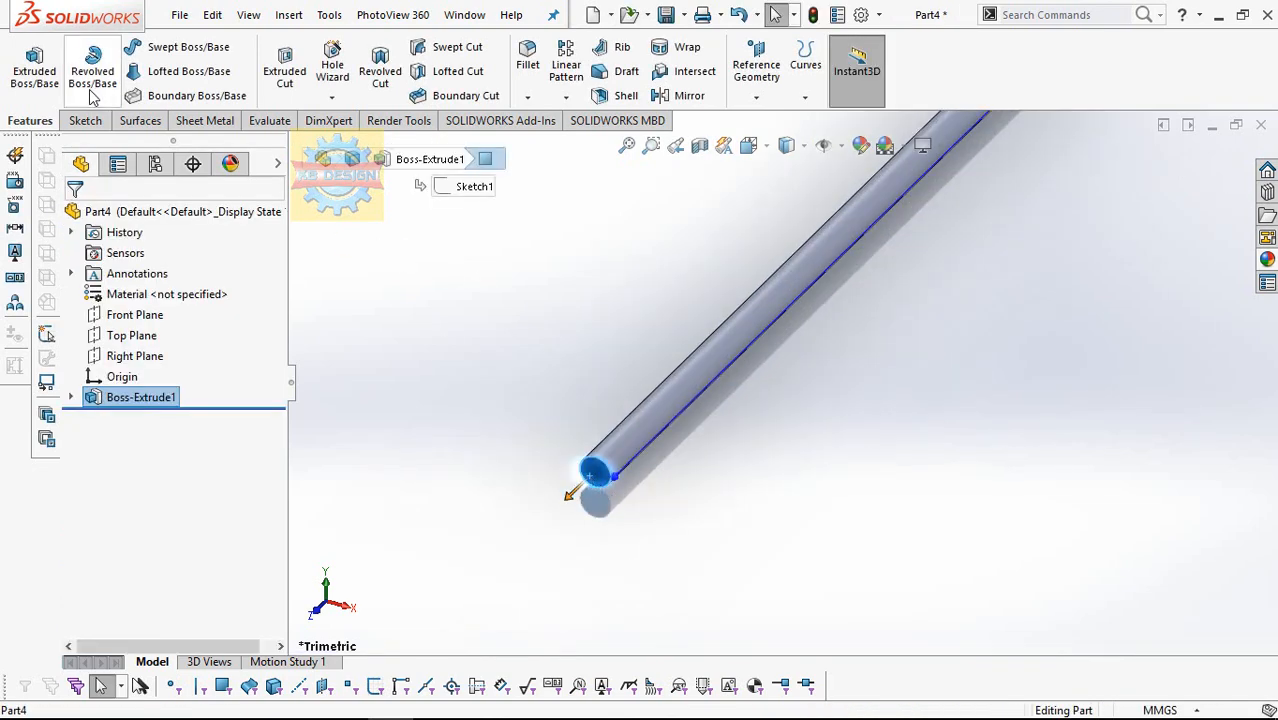
left_click(84, 120)
left_click(40, 64)
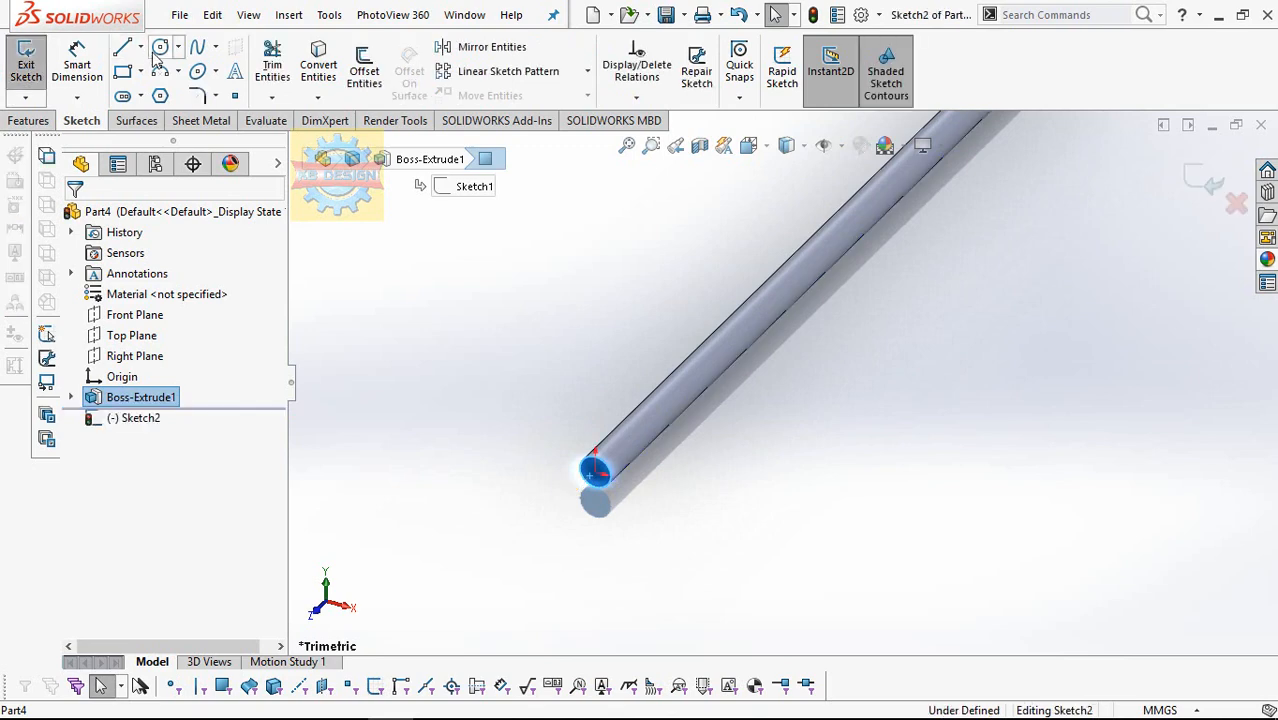
left_click(159, 47)
left_click(595, 472)
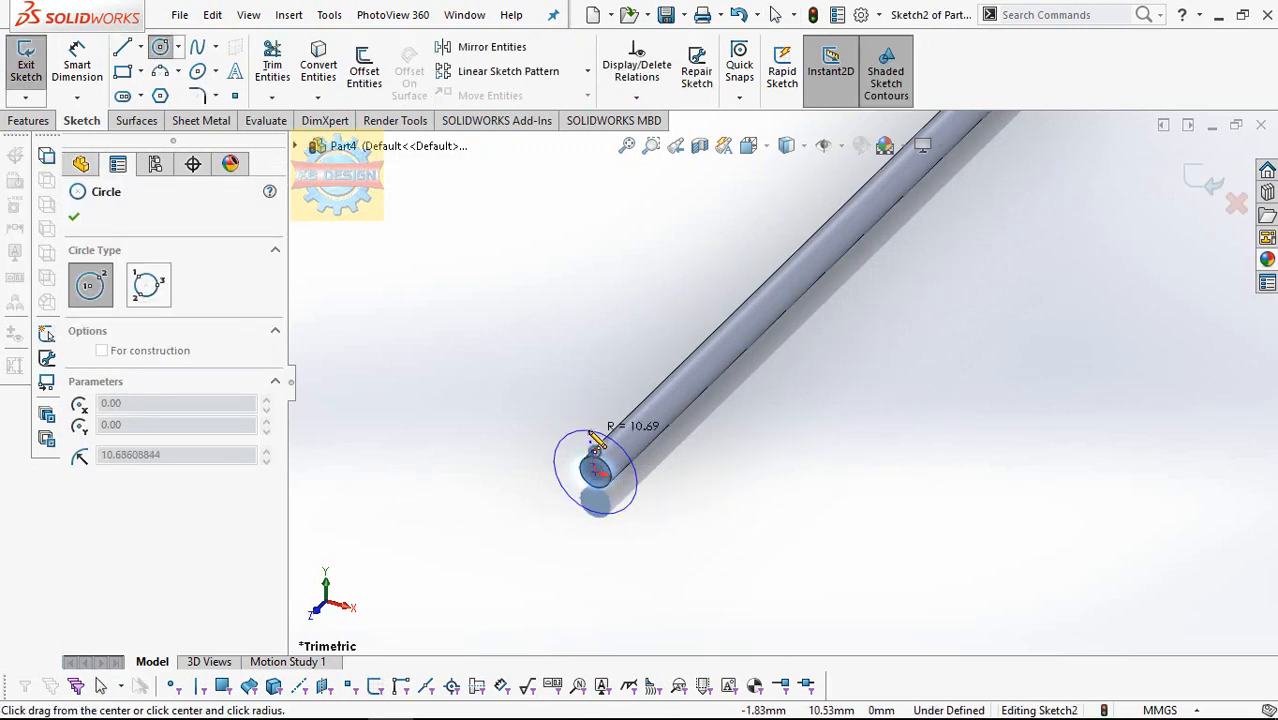
left_click(595, 431)
- Dimension the new circle on the rod's end face to a diameter of 8.5 mm
left_click(77, 62)
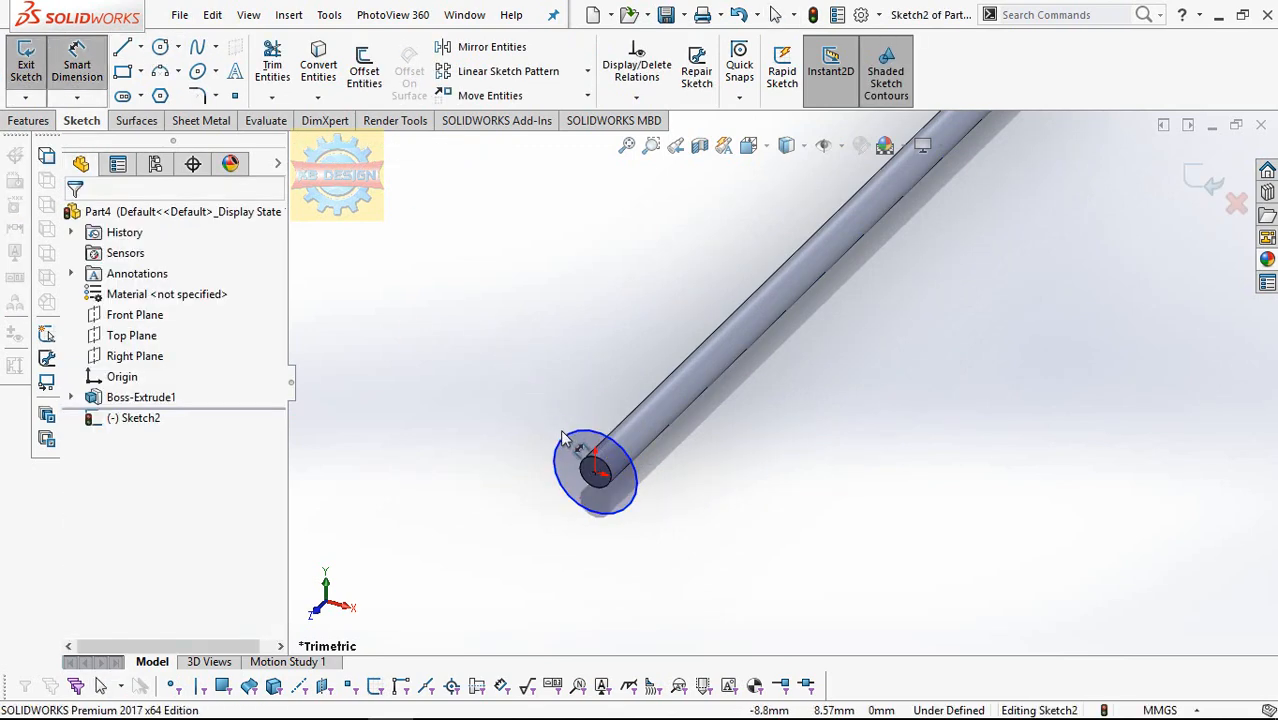
left_click(557, 421)
left_click(562, 408)
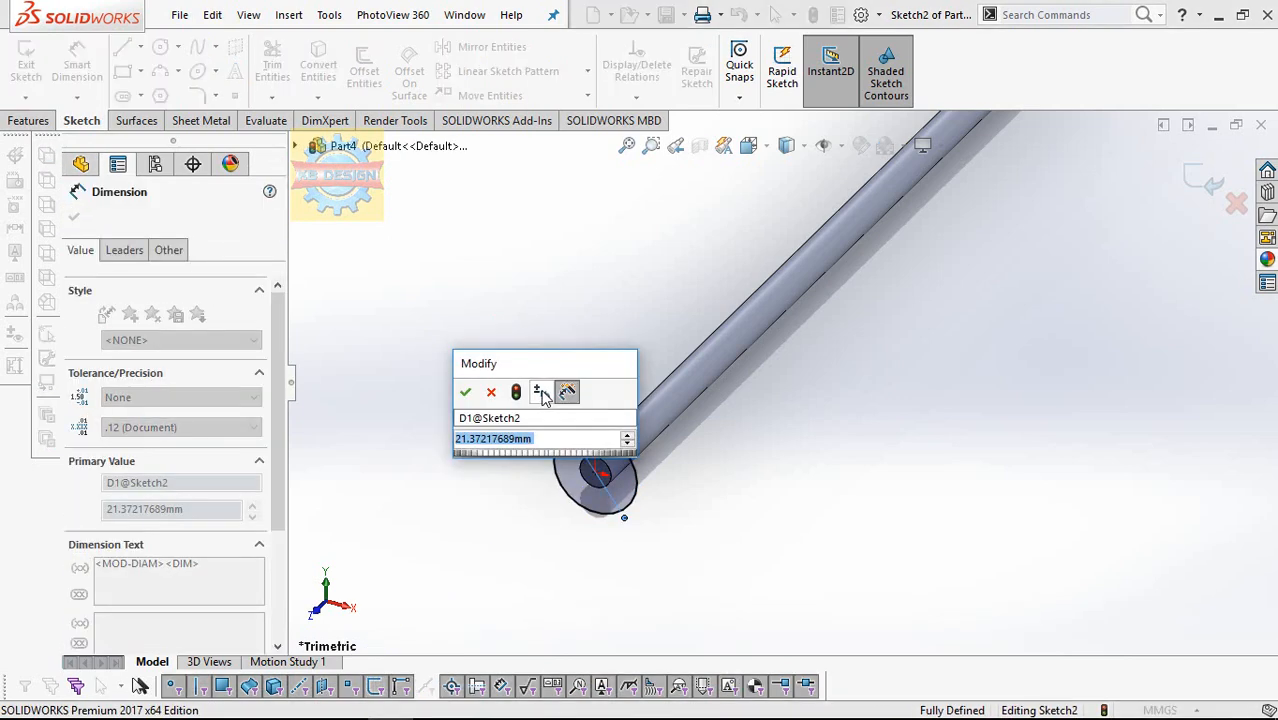
type("8.")
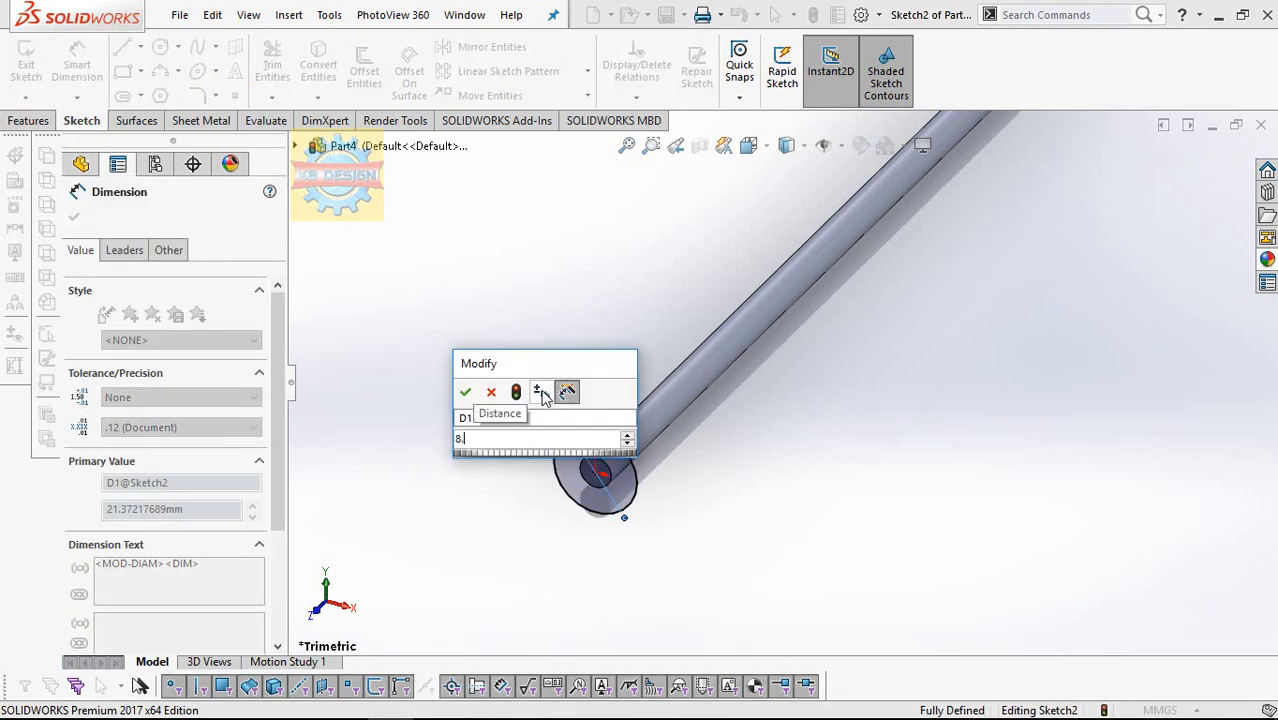
type("5")
key("Return")
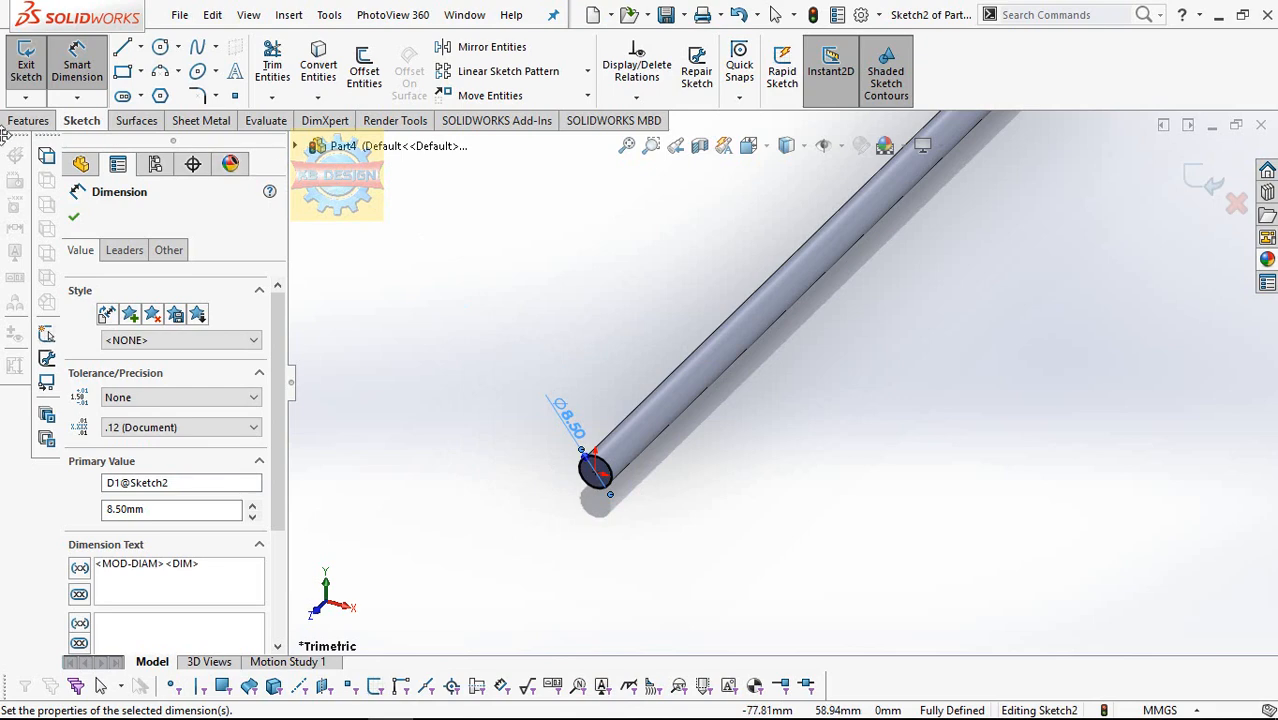
- Extrude the 8.5 mm circle 30 mm blind outward from the rod's end, merged with the rod
left_click(24, 121)
left_click(34, 62)
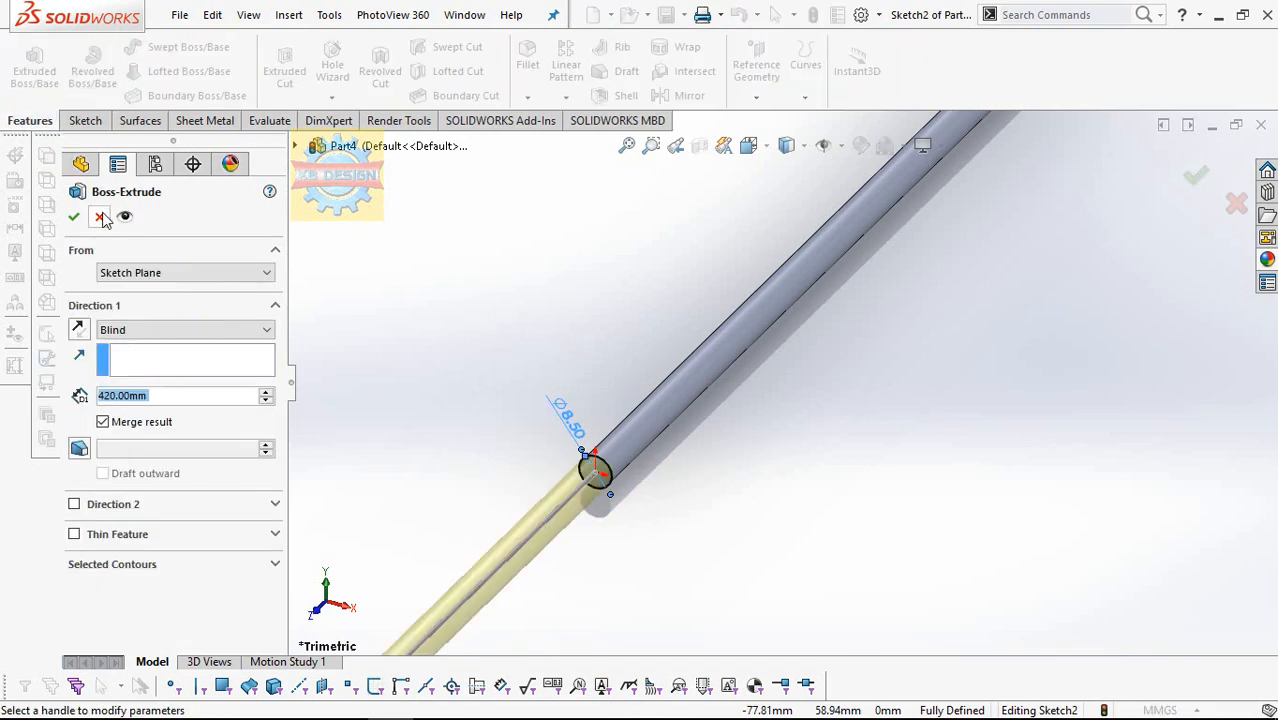
type("30")
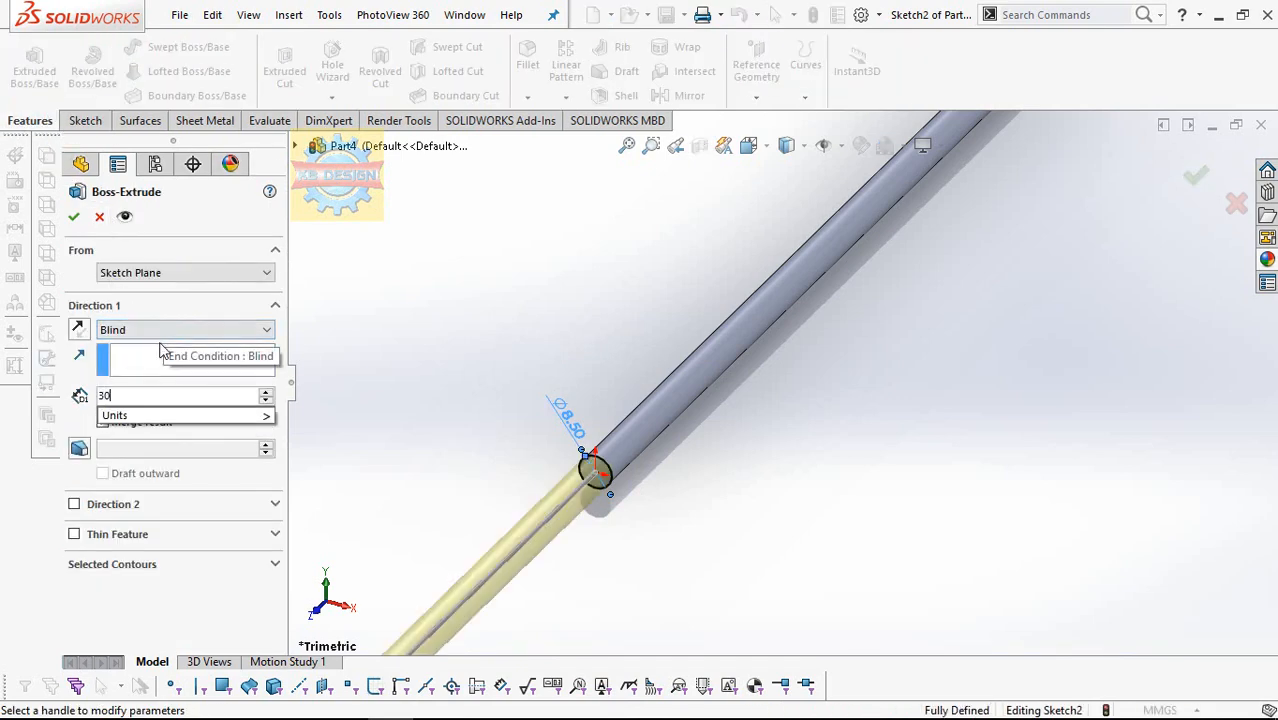
key("Return")
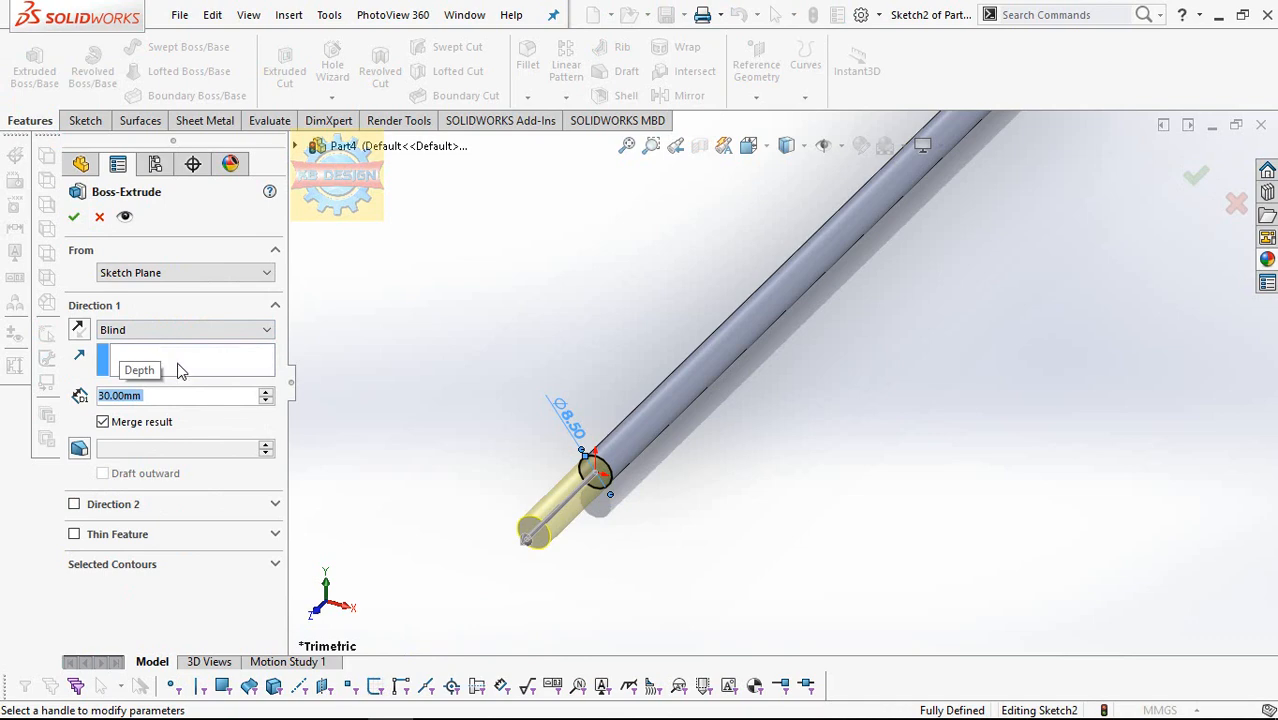
left_click(74, 218)
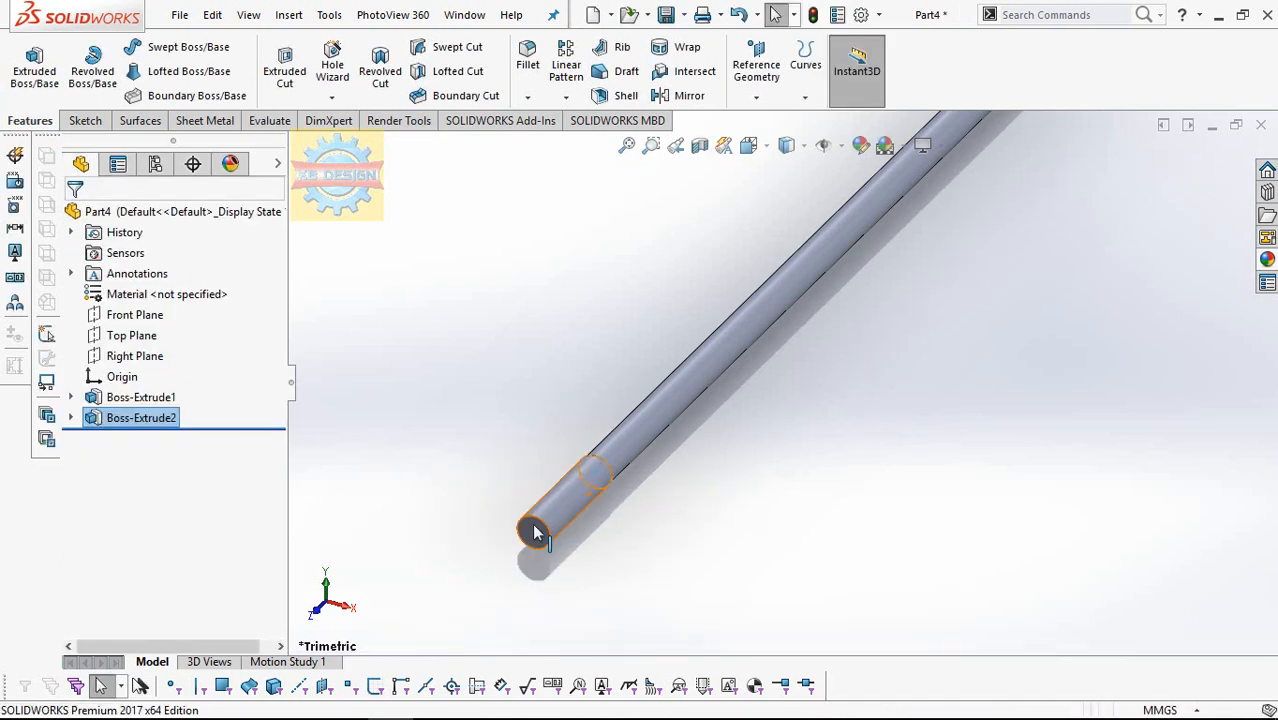
- Start a sketch on the 8.5 mm section's end face, viewed normal, and draw a vertical centerline from the origin to above the circular edge
left_click(531, 534)
left_click(695, 468)
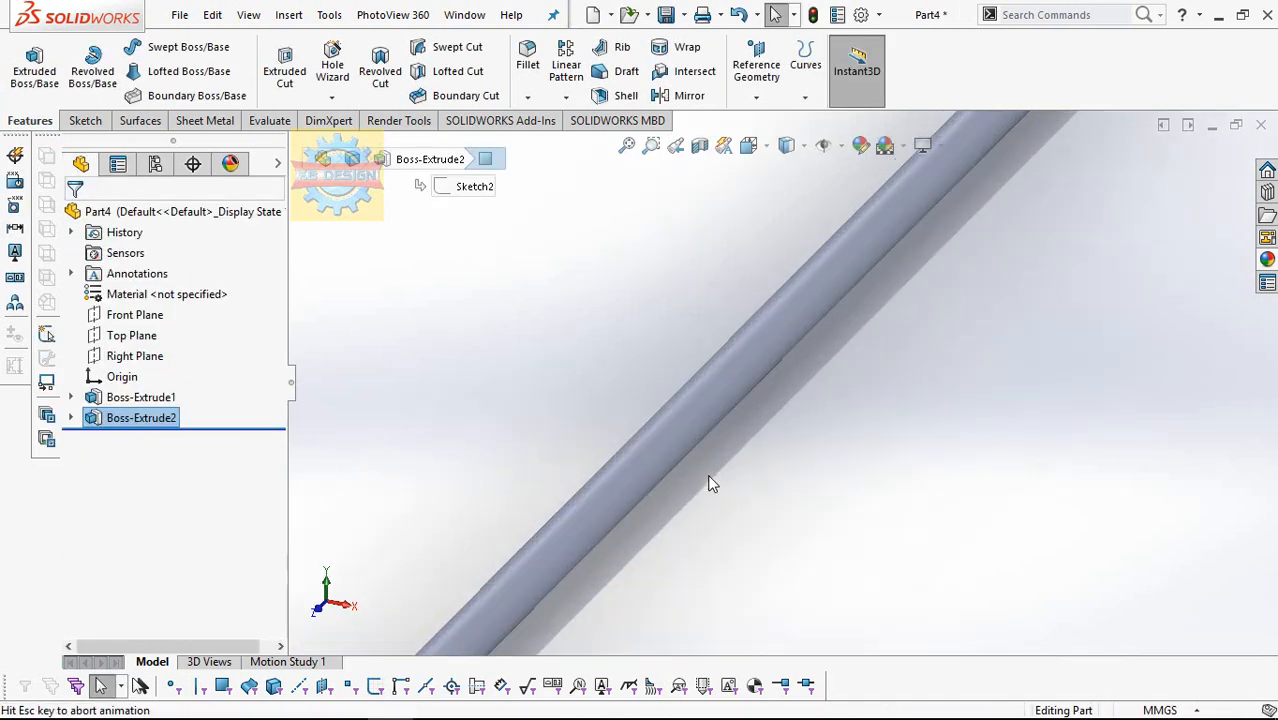
left_click(76, 124)
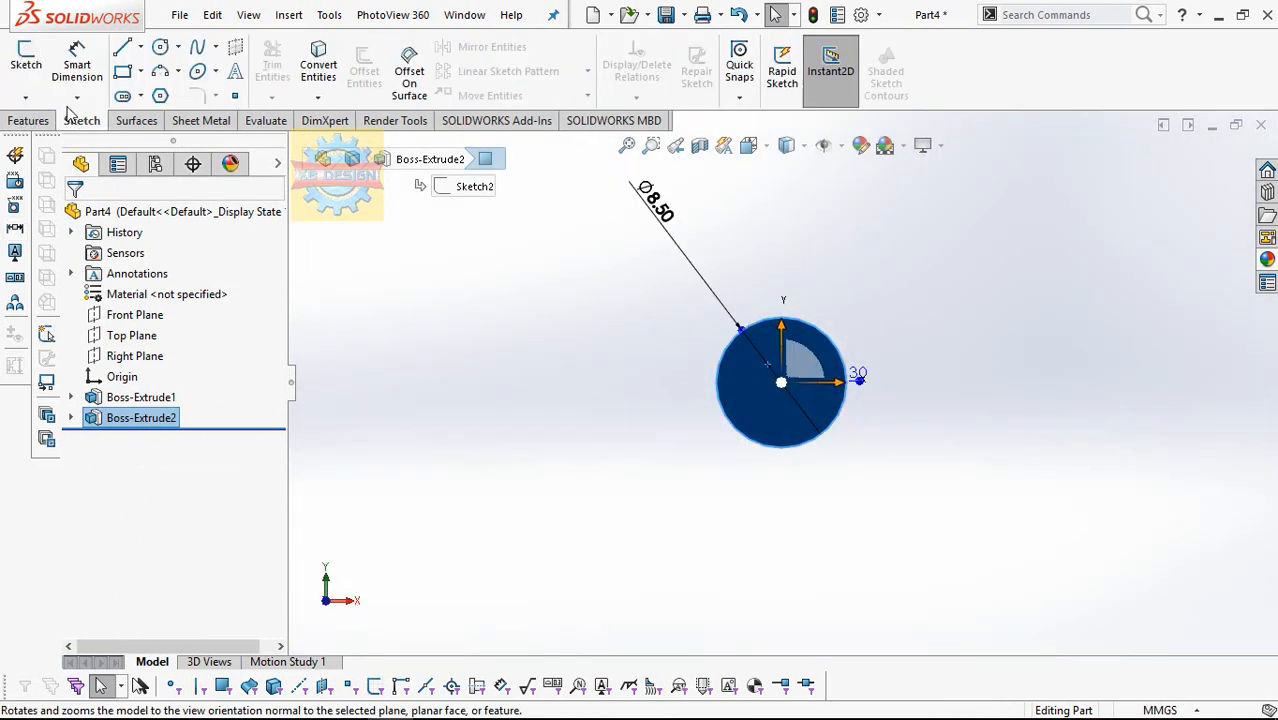
left_click(28, 64)
left_click(141, 47)
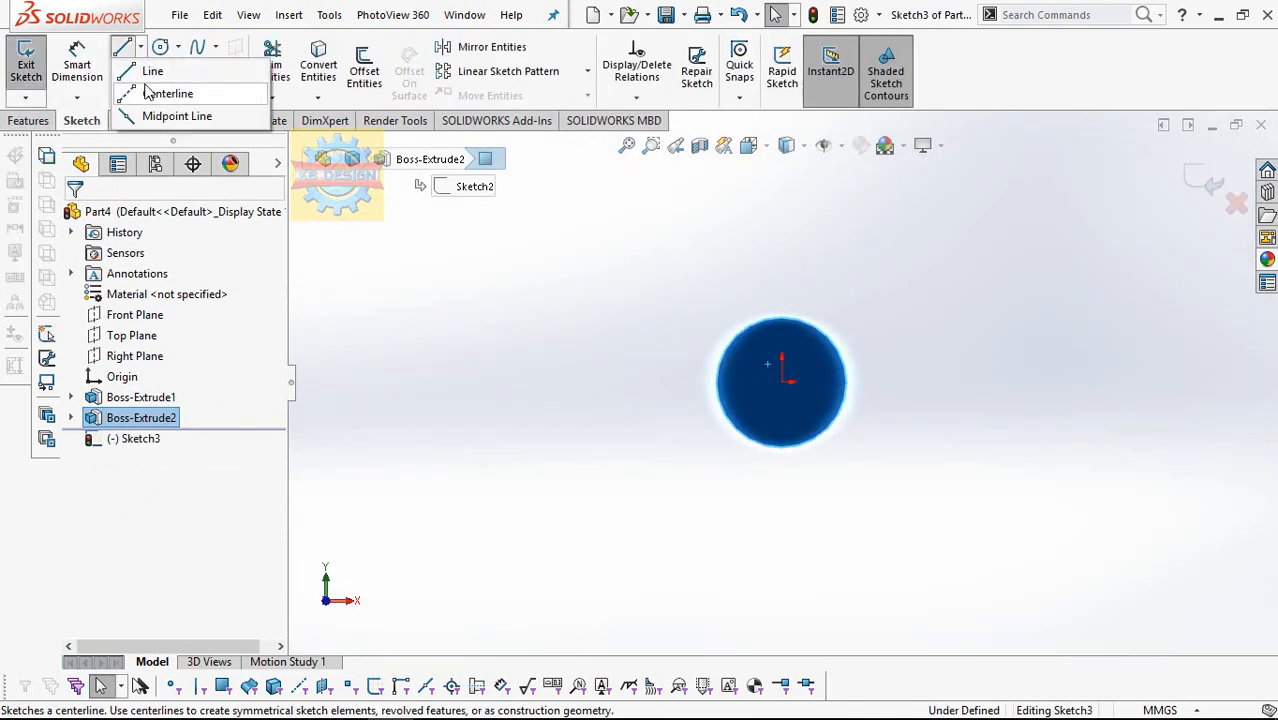
left_click(158, 92)
left_click(783, 381)
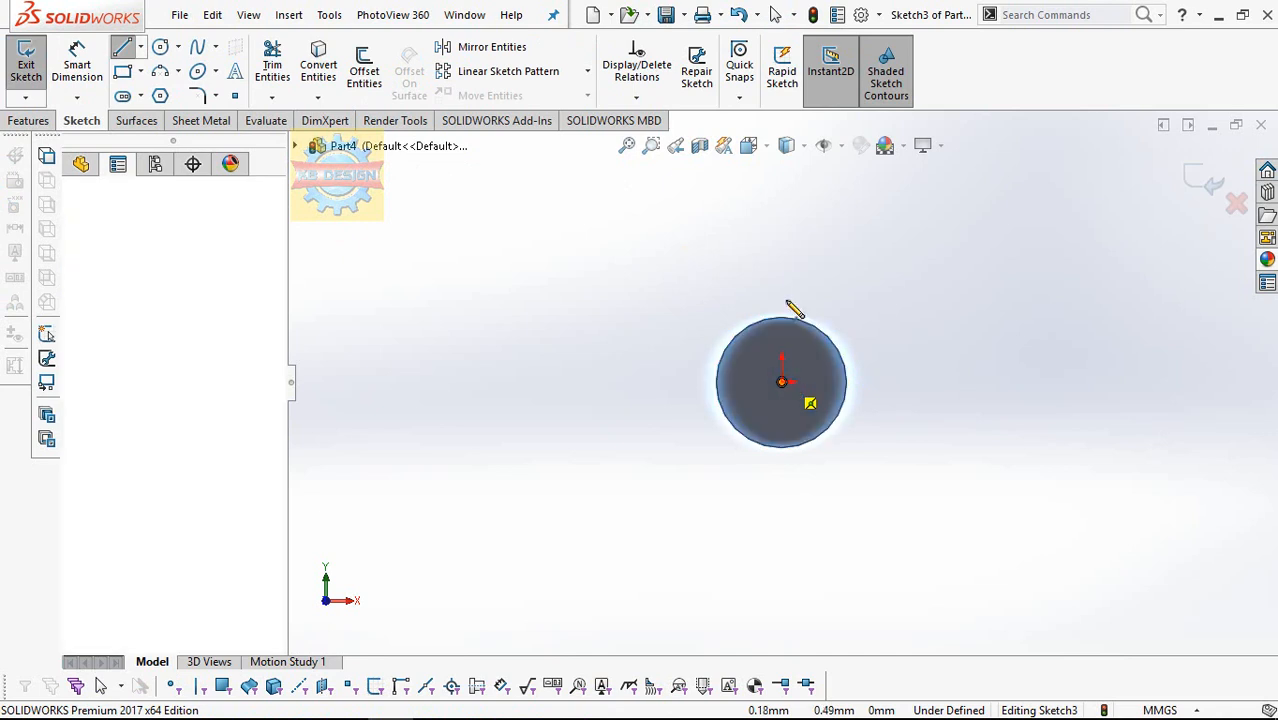
left_click(782, 268)
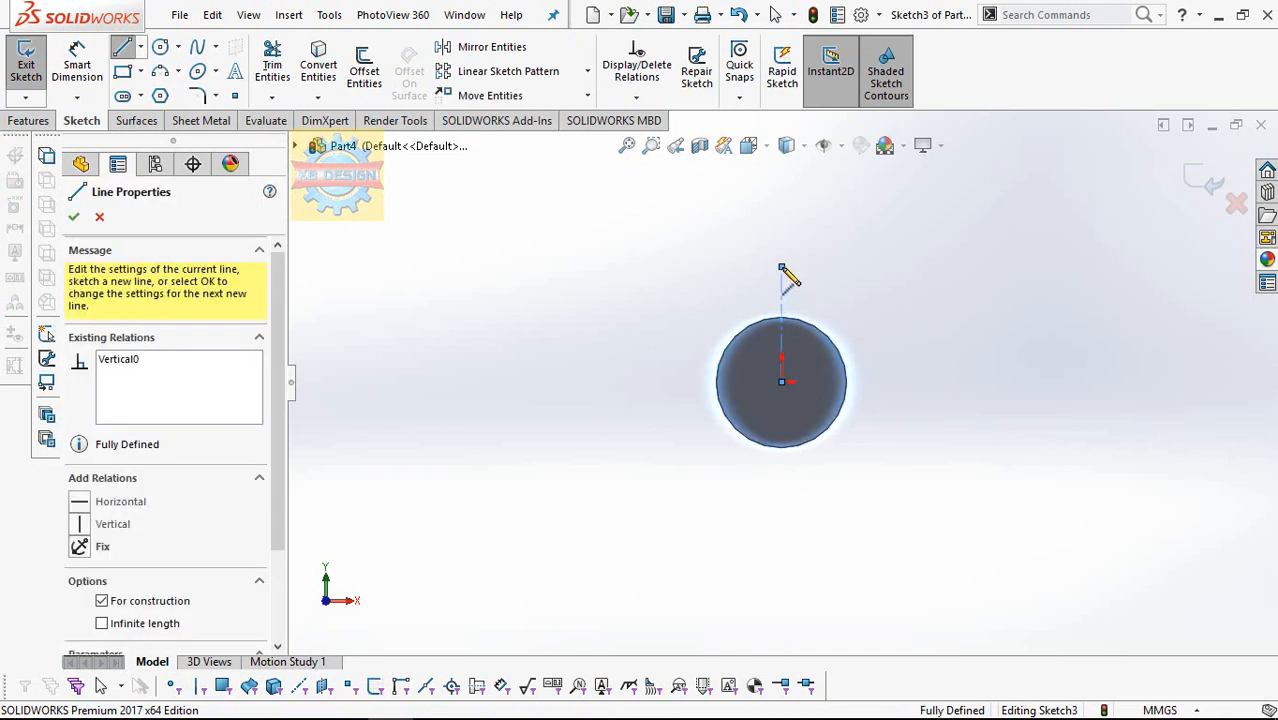
key("Escape")
key("Escape")
- Sketch a slanted line about 7.8 mm long from the centerline's upper end down to a point left of and level with the origin
scroll(804, 275, "down", 4)
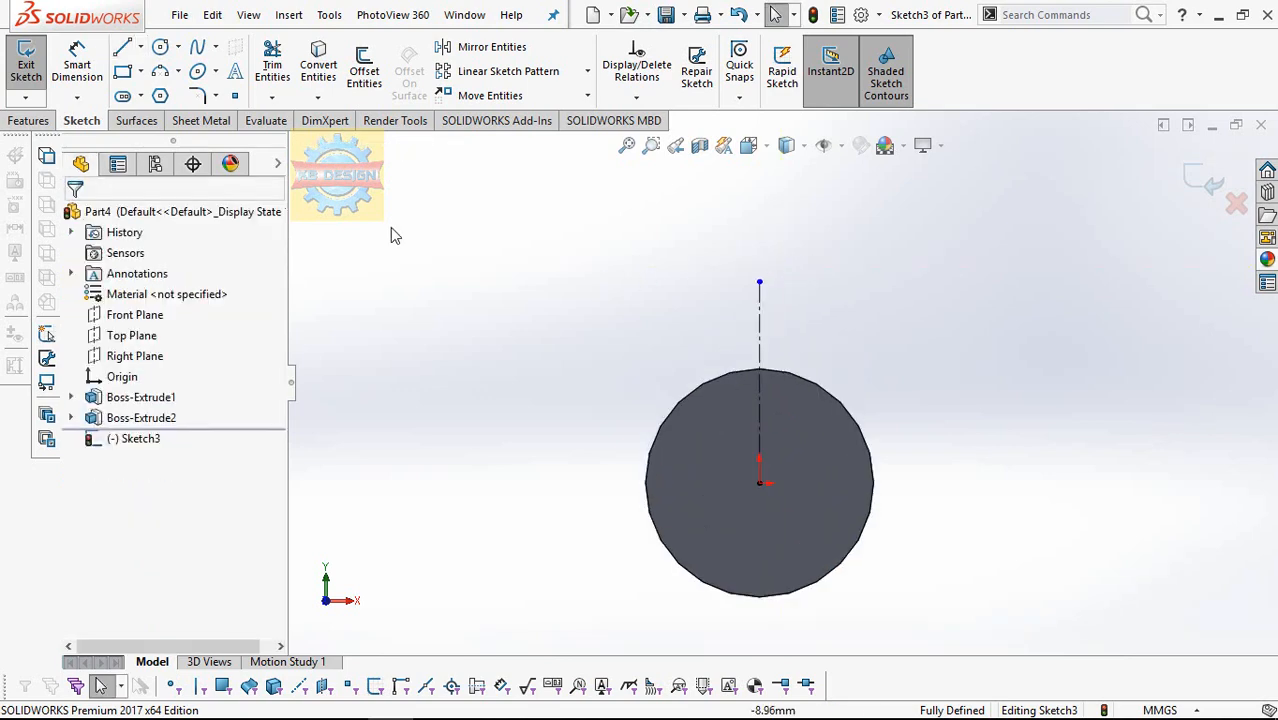
left_click(122, 47)
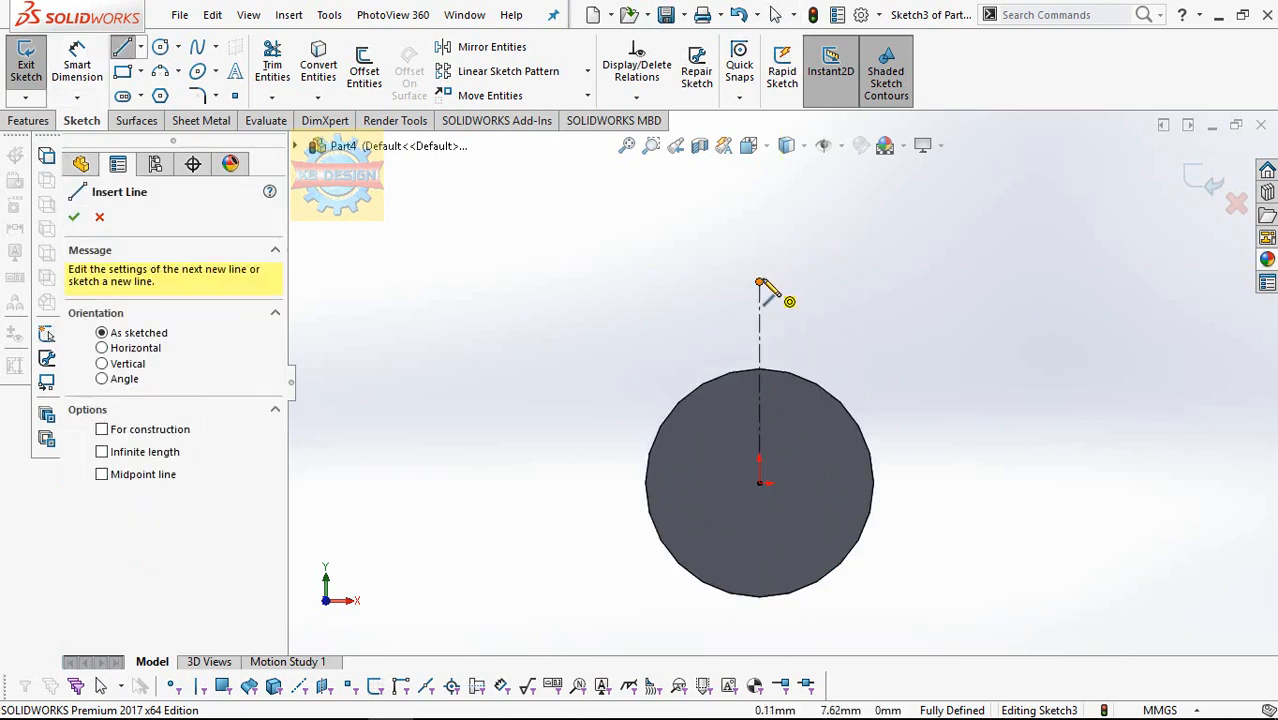
left_click(759, 283)
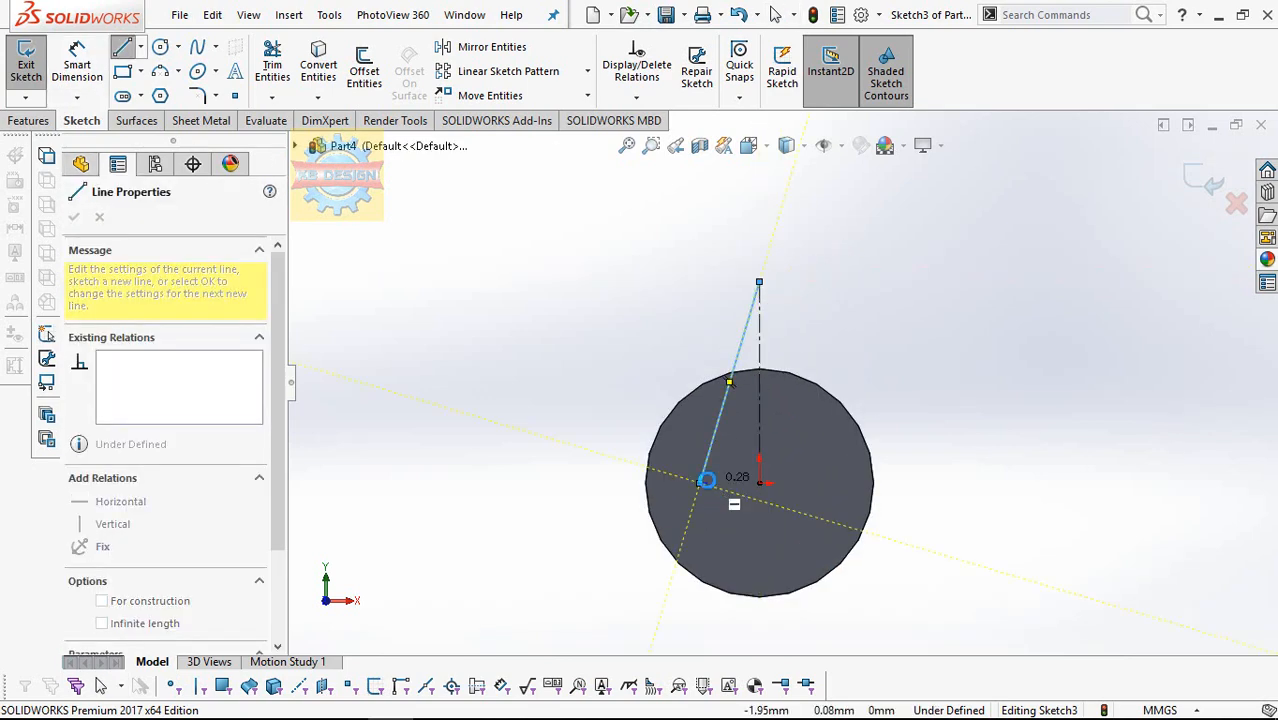
left_click(706, 480)
key("Escape")
- Mirror the slanted line about the vertical centerline, keeping the original line as a copy
left_click(491, 47)
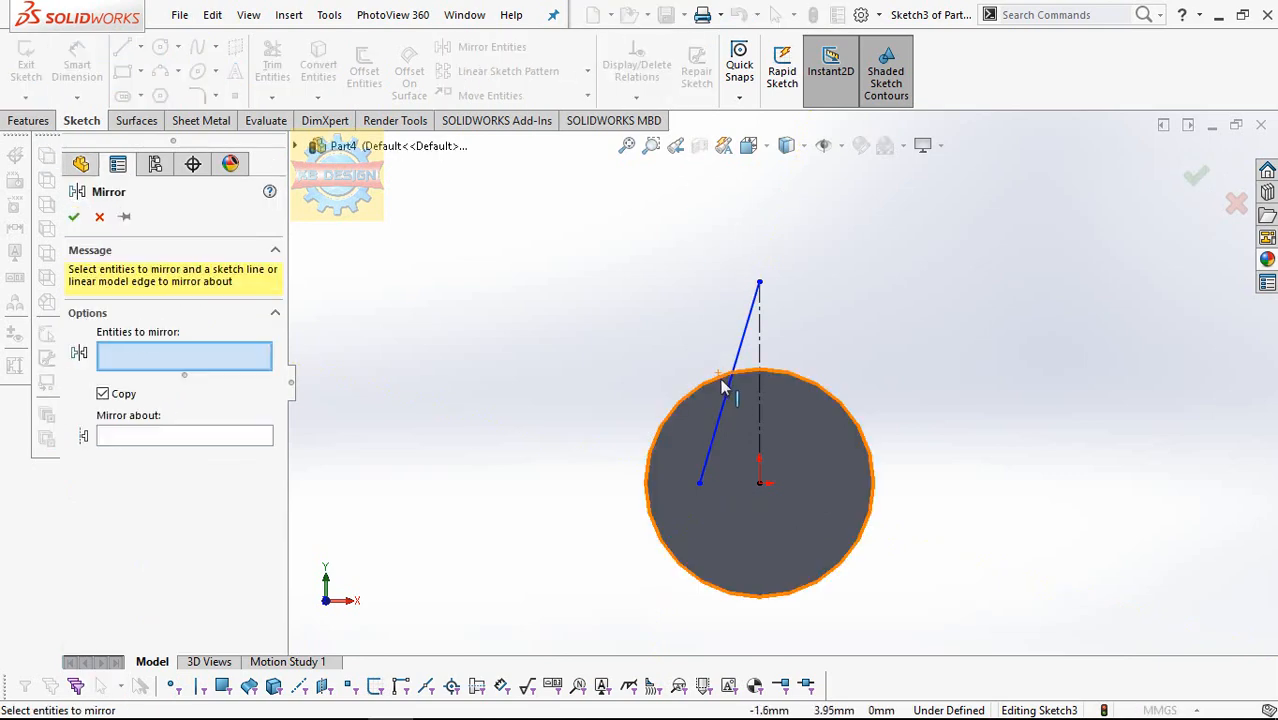
left_click(726, 388)
left_click(207, 437)
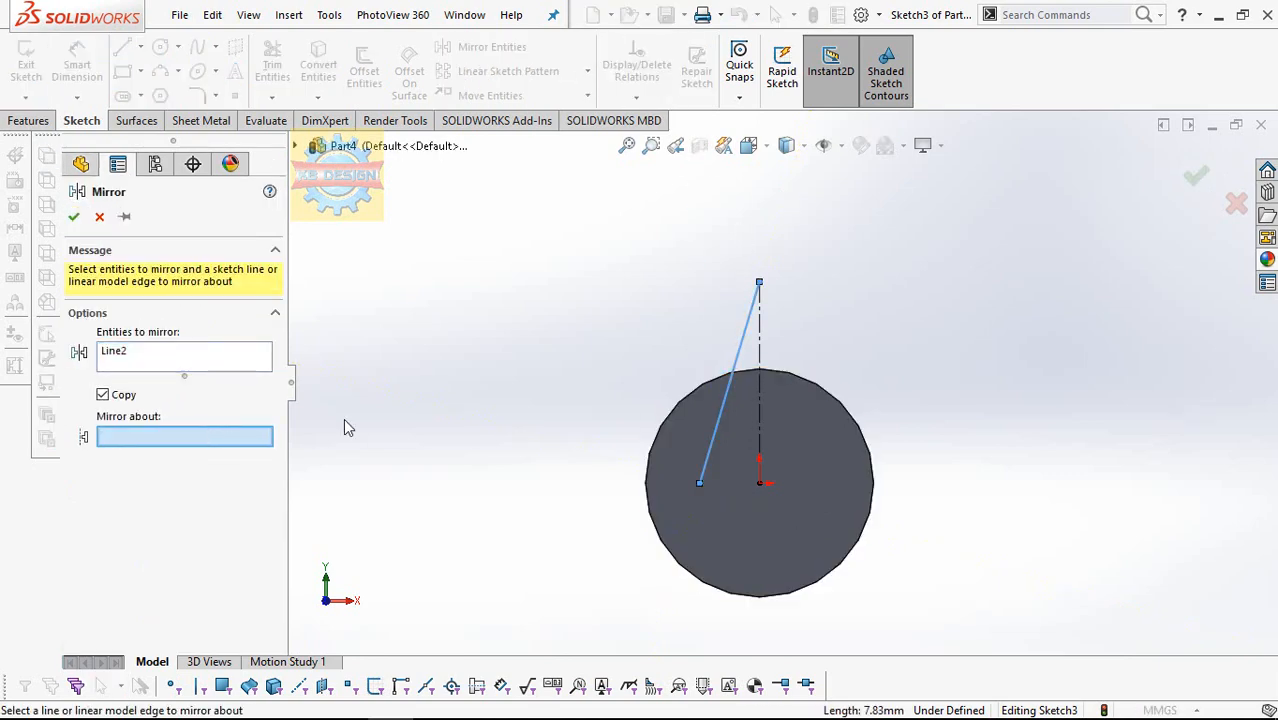
left_click(759, 354)
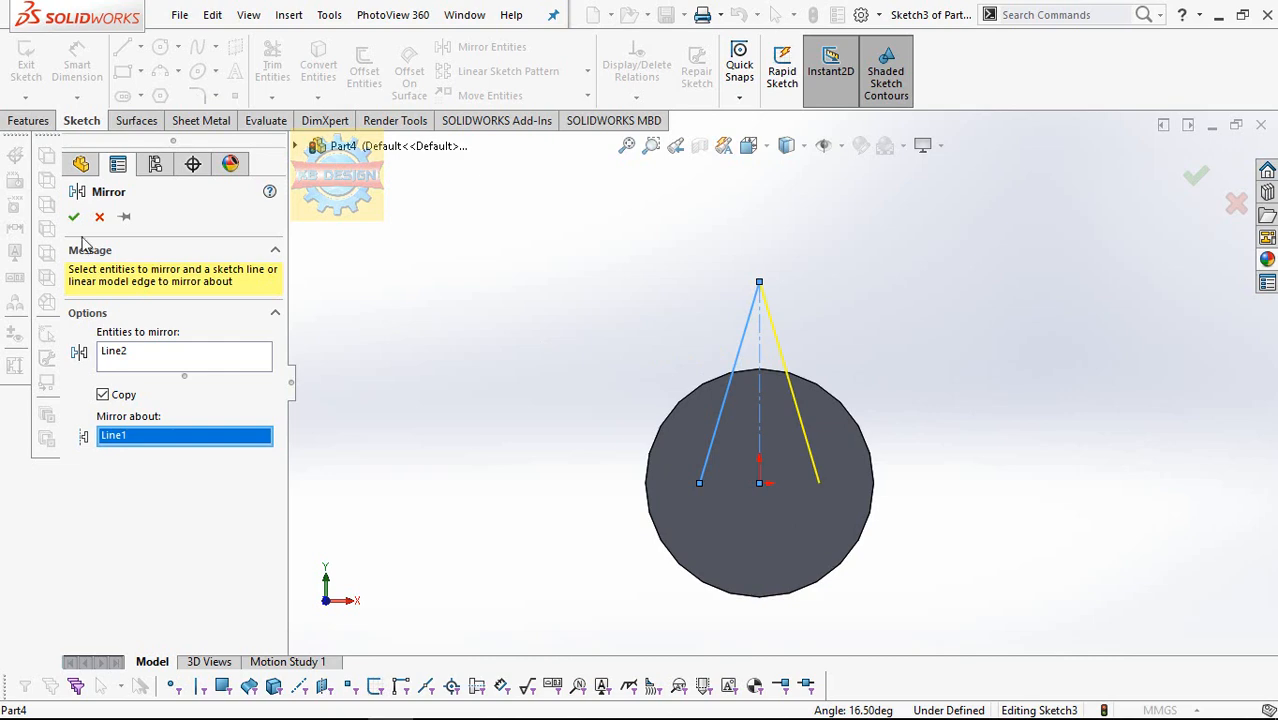
left_click(73, 216)
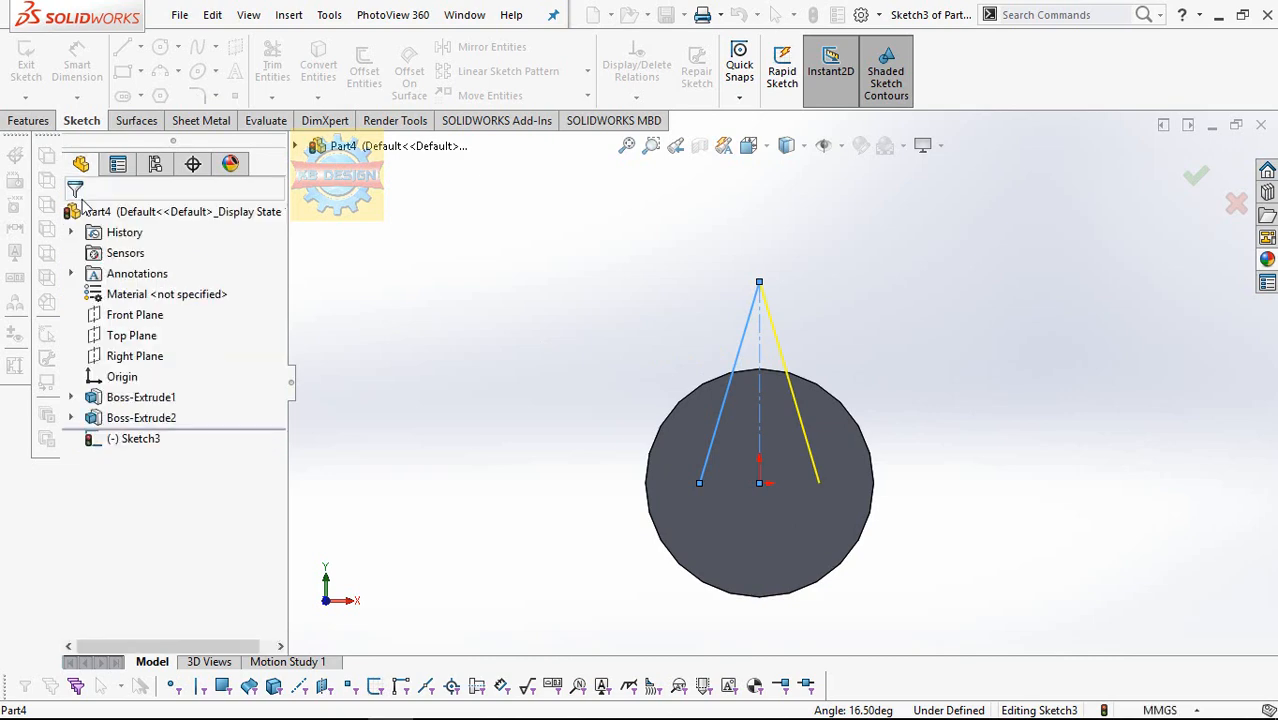
- Dimension the vertical centerline's length to 7.2 mm
left_click(741, 362)
left_click(617, 325)
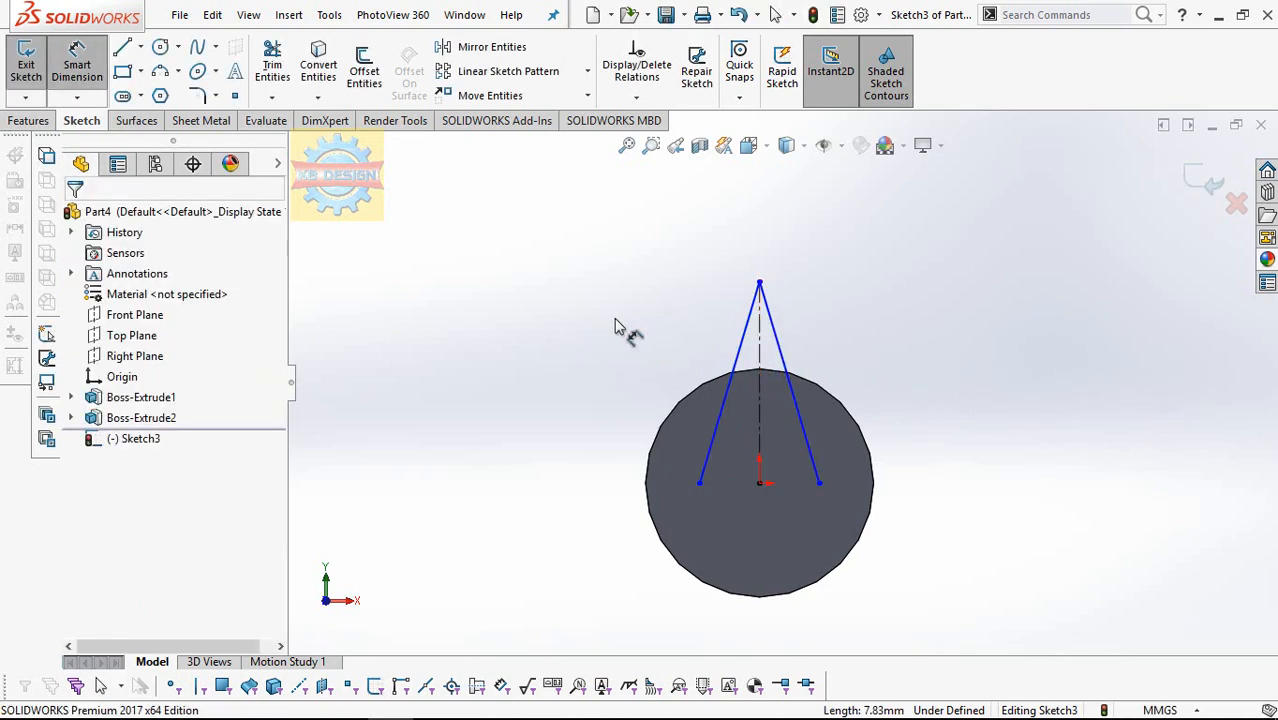
left_click(762, 372)
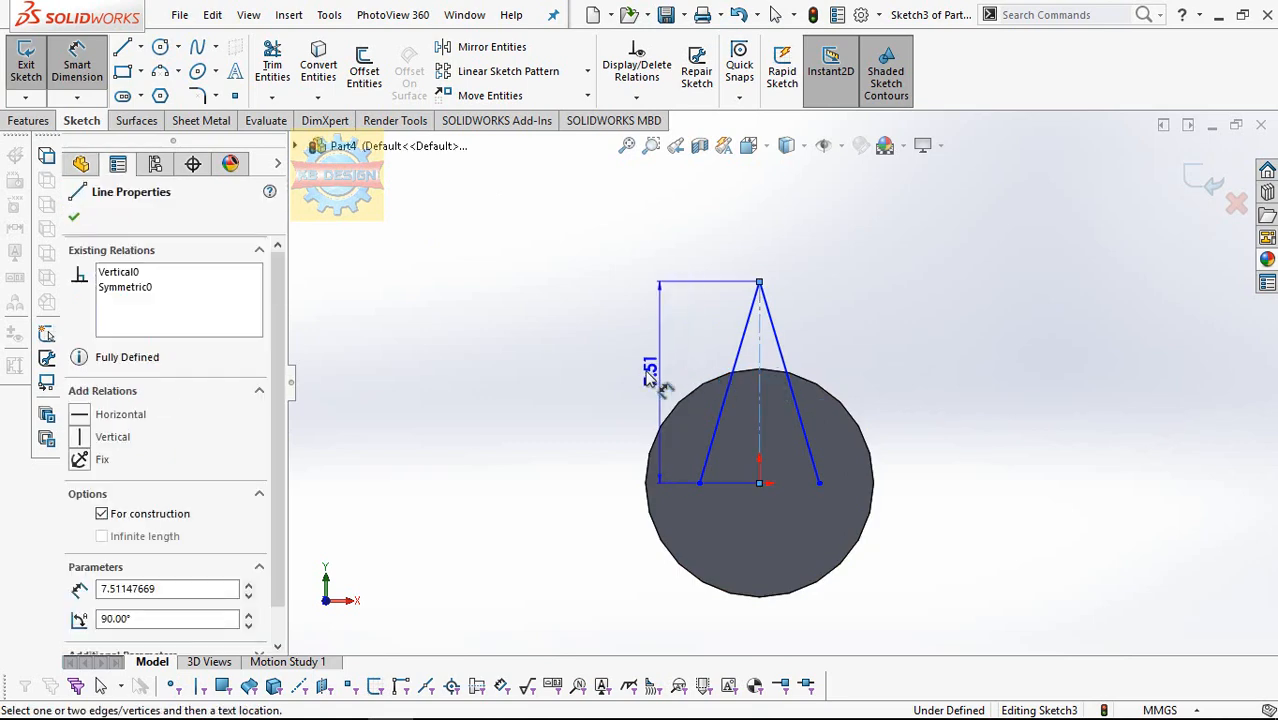
left_click(602, 378)
type("10")
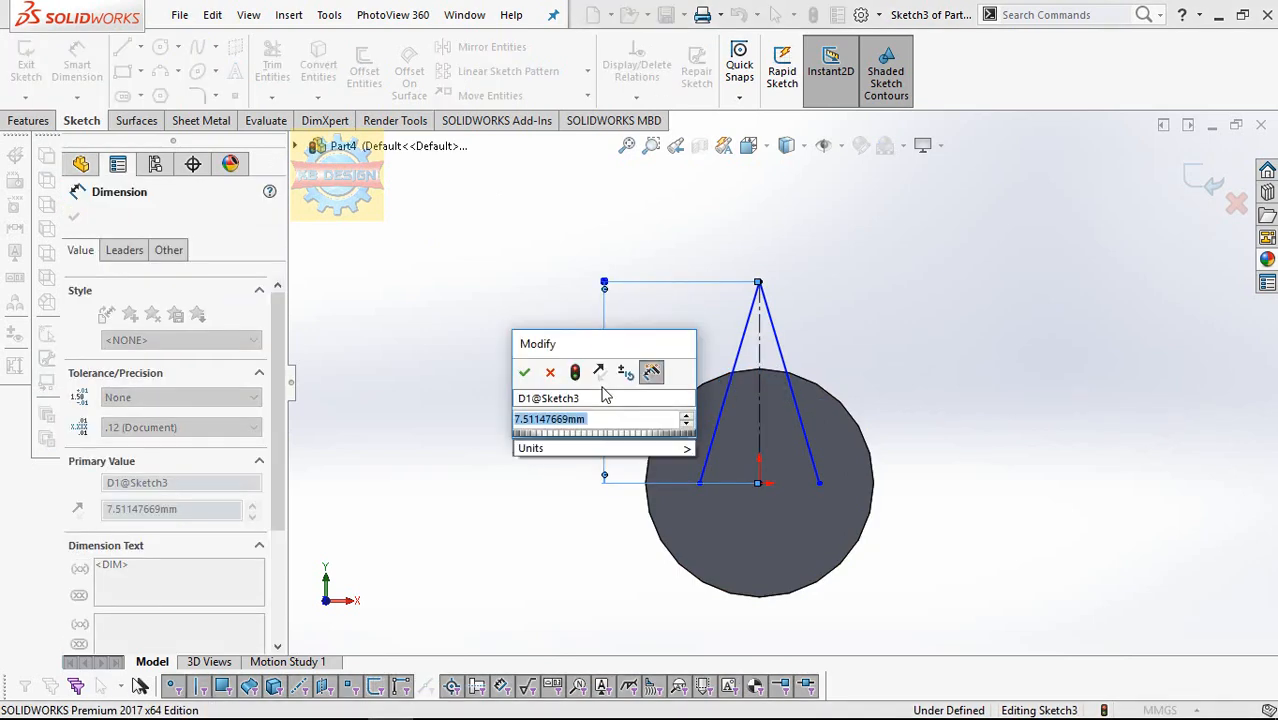
key("Return")
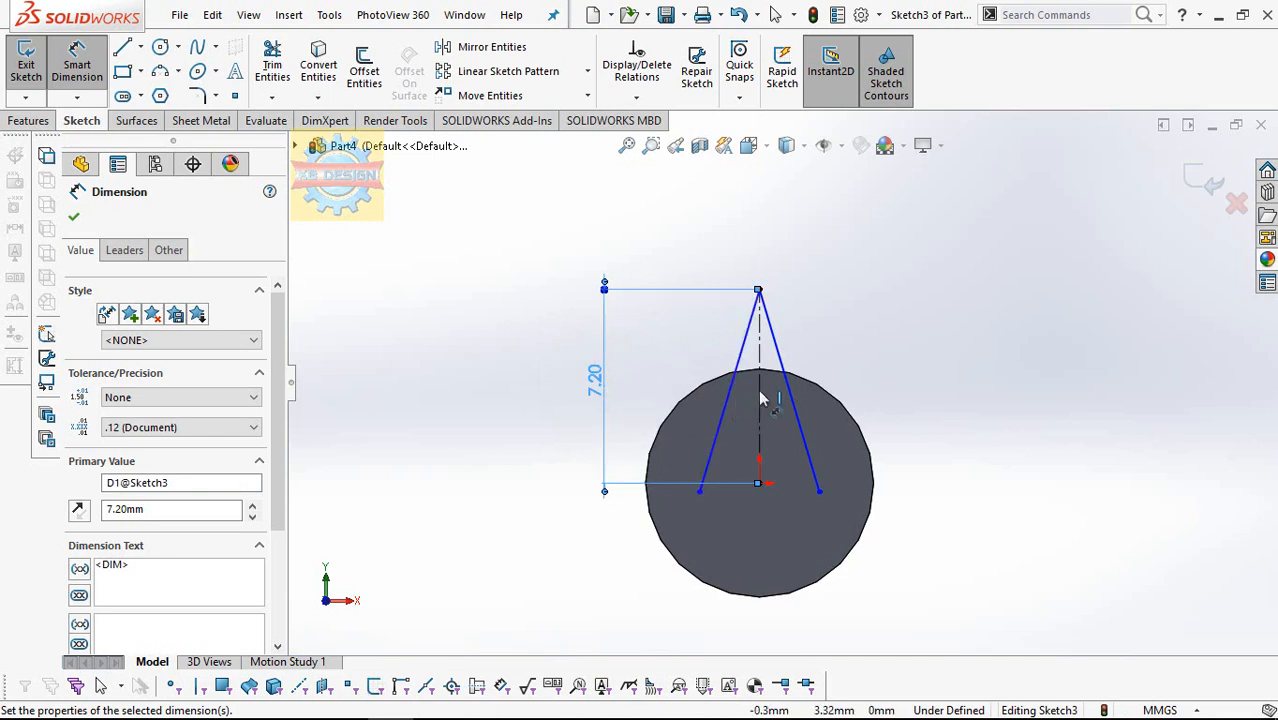
- Dimension the angle between the two slanted lines to 32°
scroll(782, 374, "down", 3)
scroll(784, 376, "up", 3)
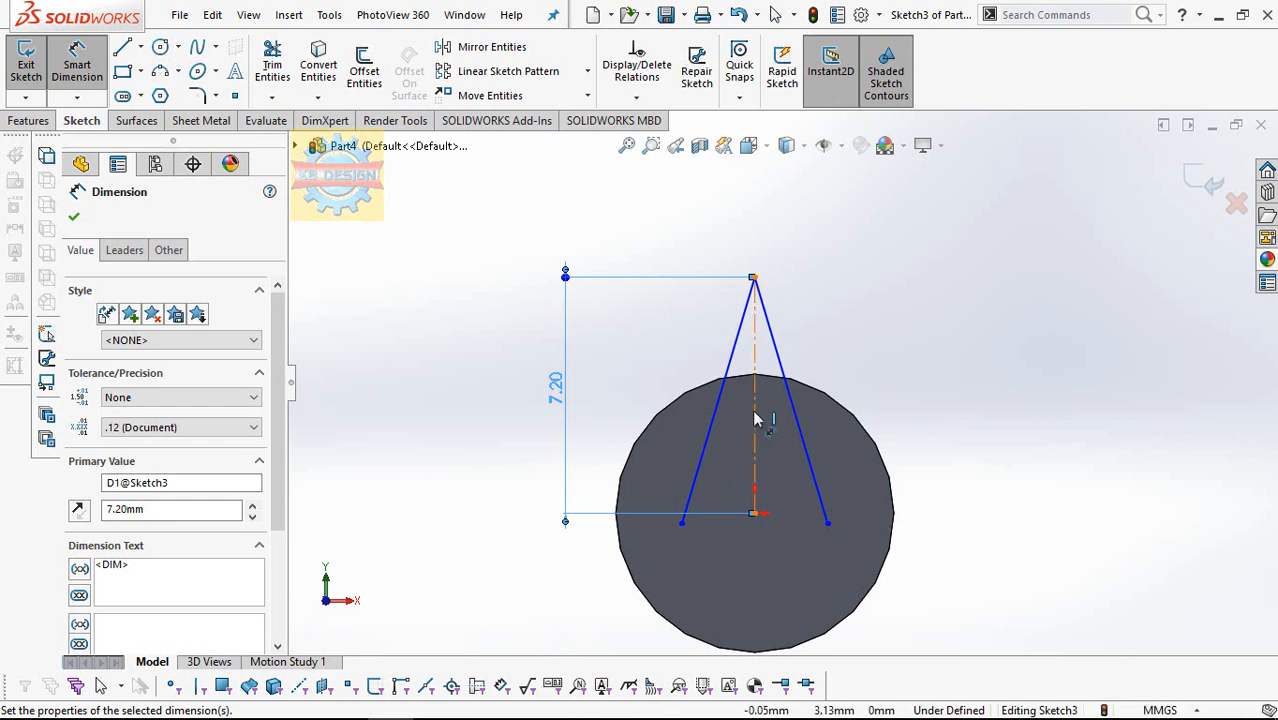
left_click(737, 372)
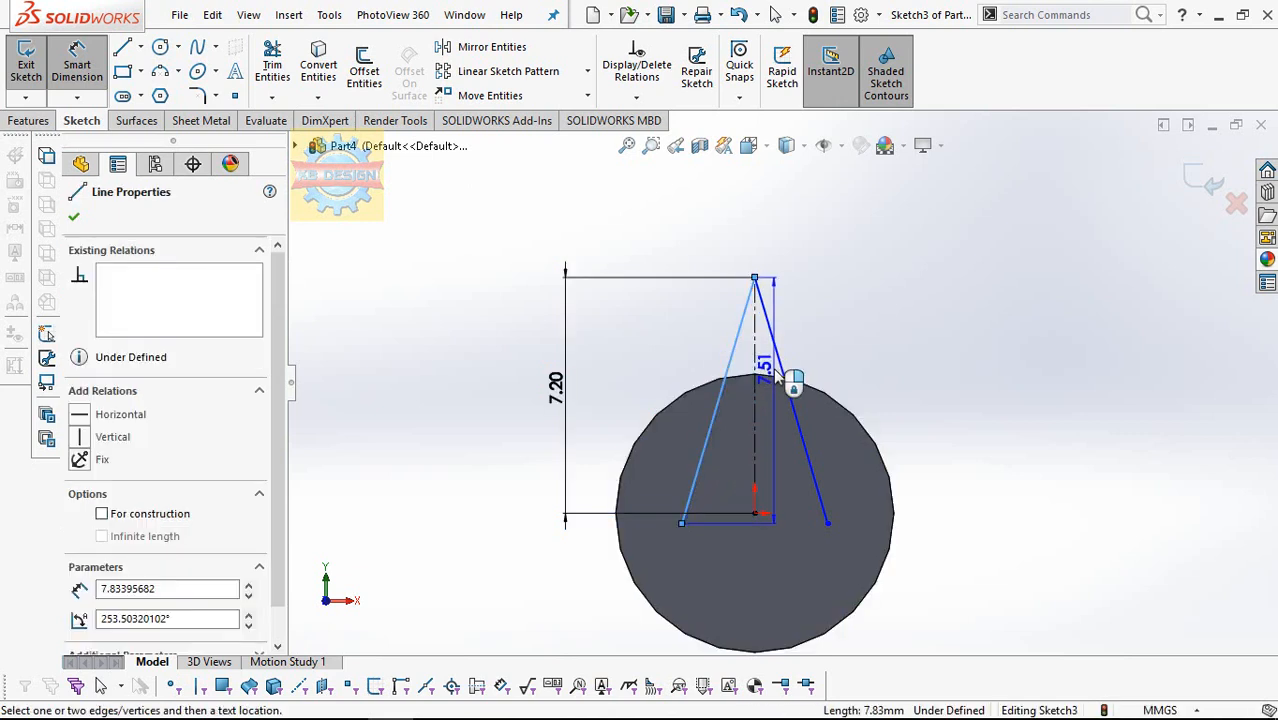
left_click(779, 368)
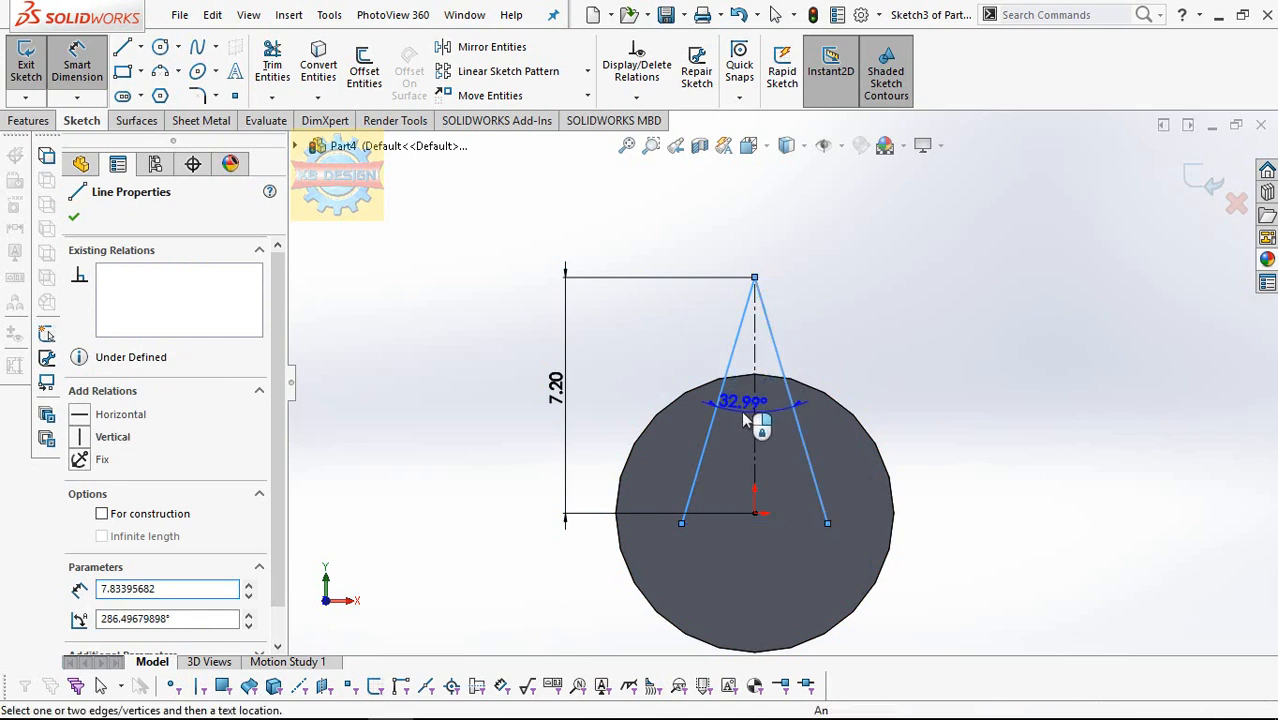
left_click(745, 420)
key("Return")
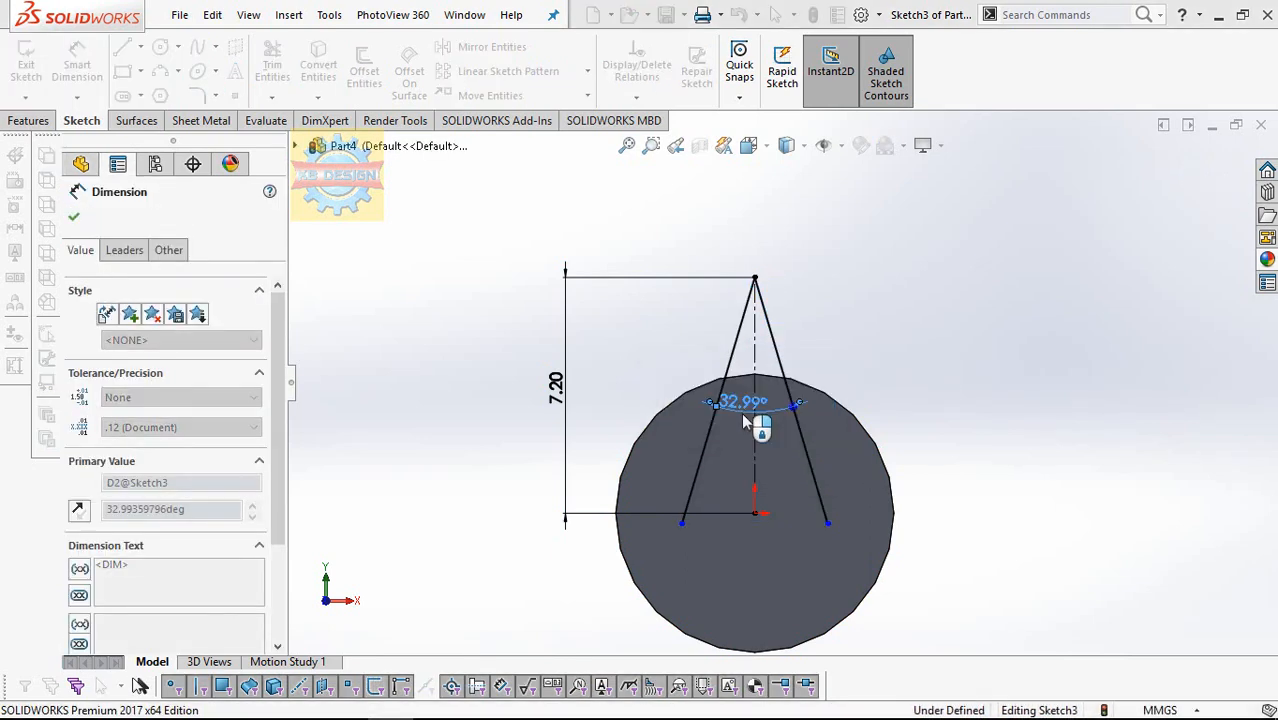
key("Escape")
key("Escape")
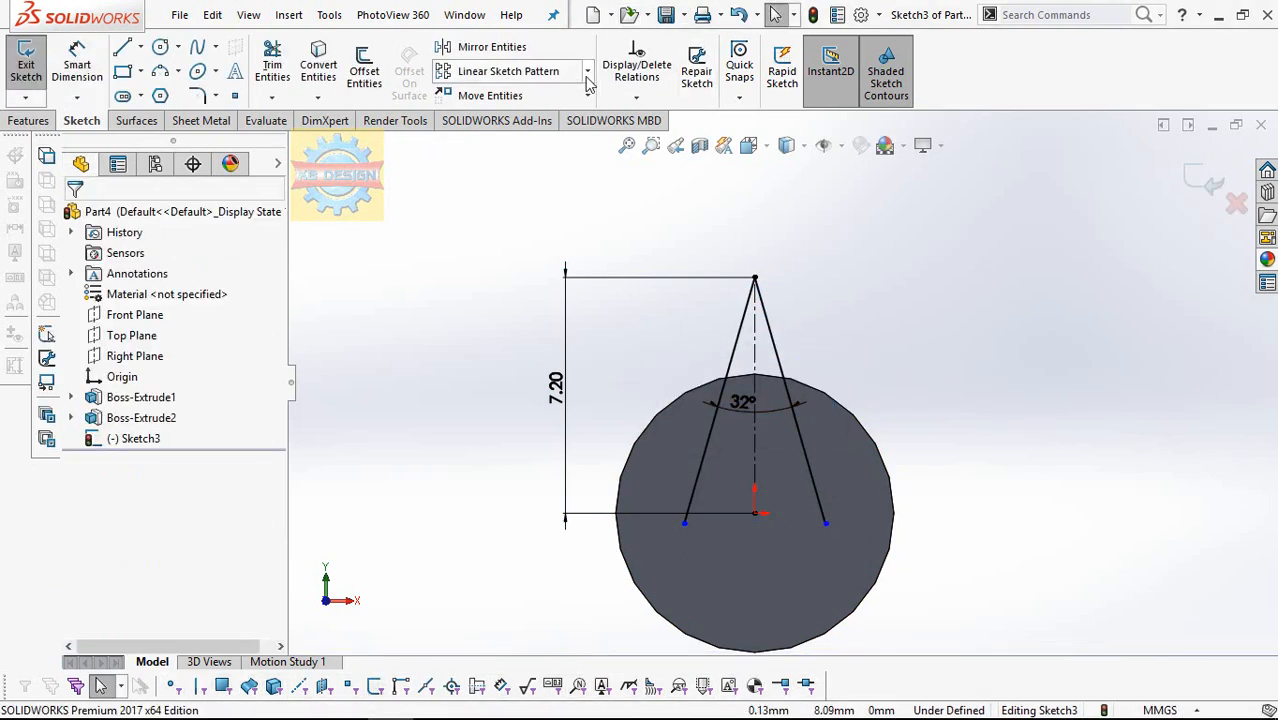
- Circularly pattern both slanted lines about the origin with 4 equally spaced instances over 360°
left_click(588, 71)
left_click(499, 117)
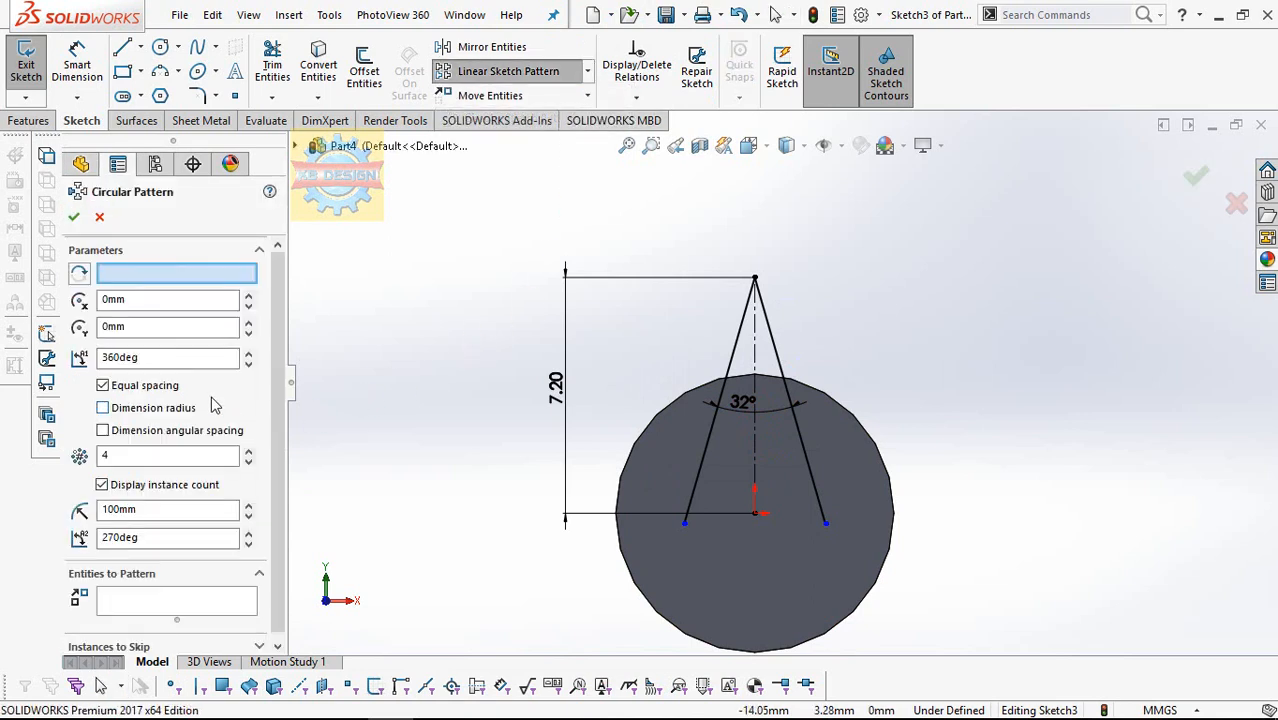
left_click(188, 601)
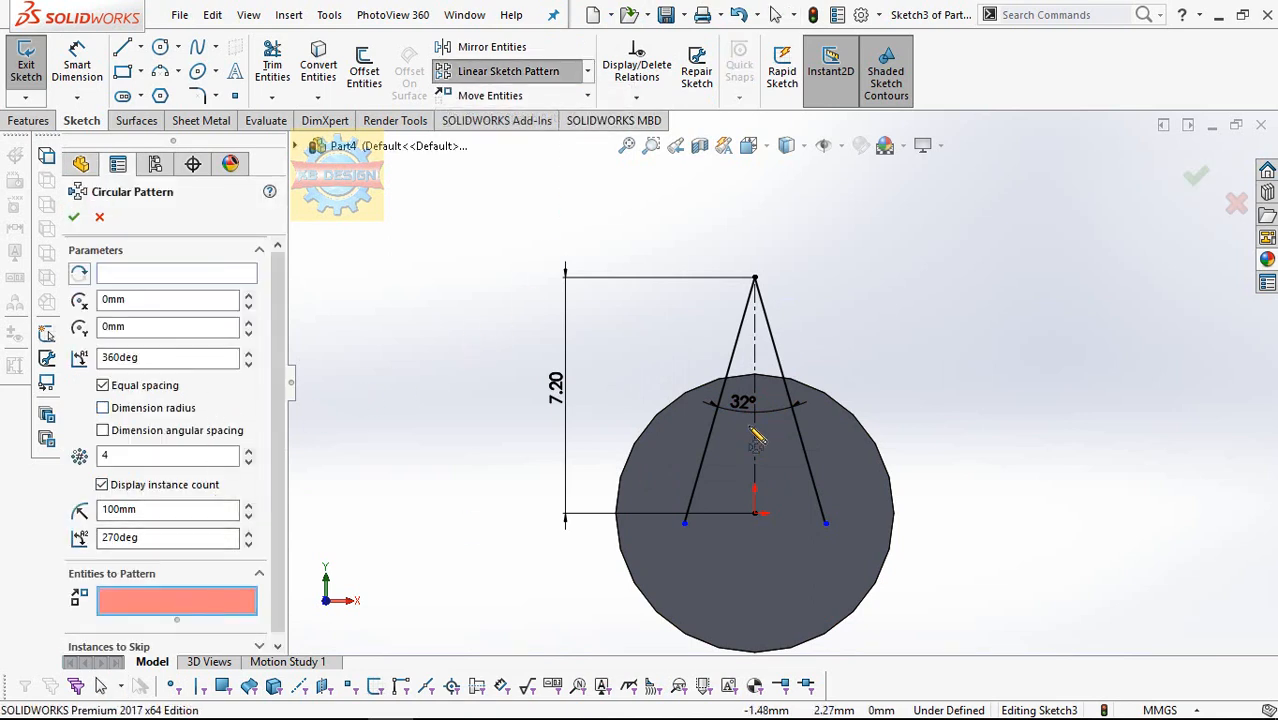
left_click(709, 436)
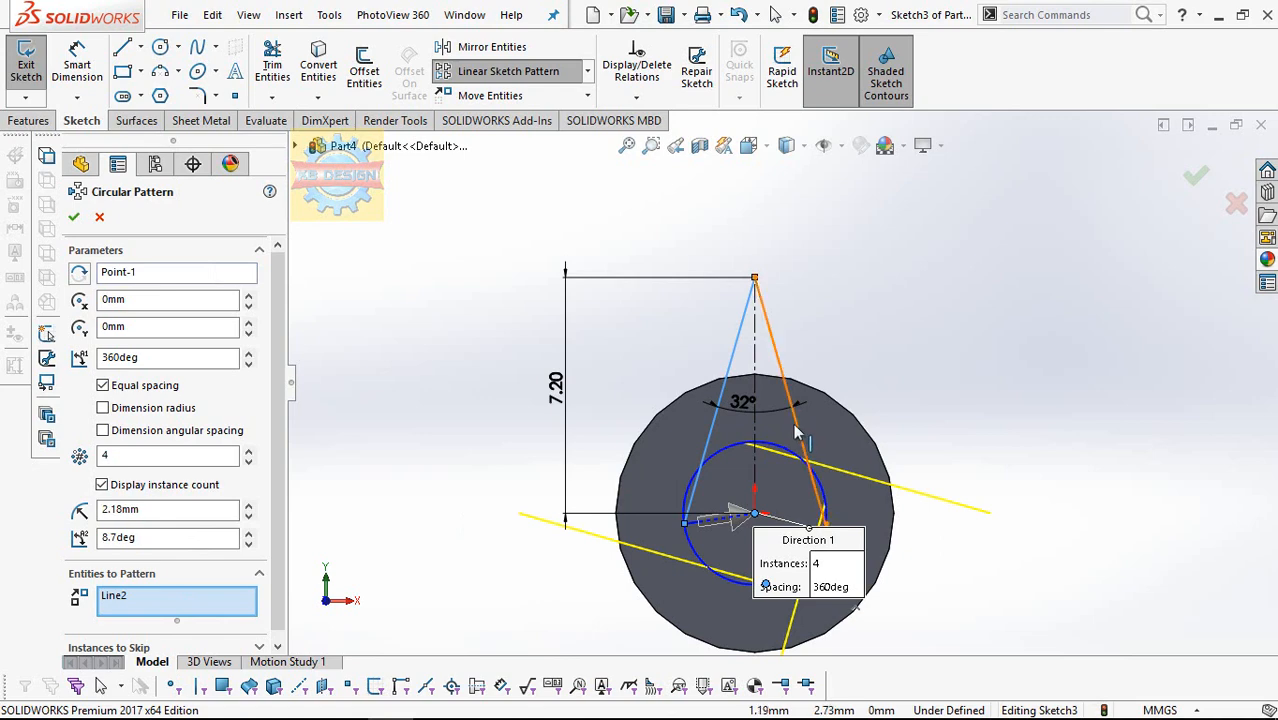
left_click(797, 432)
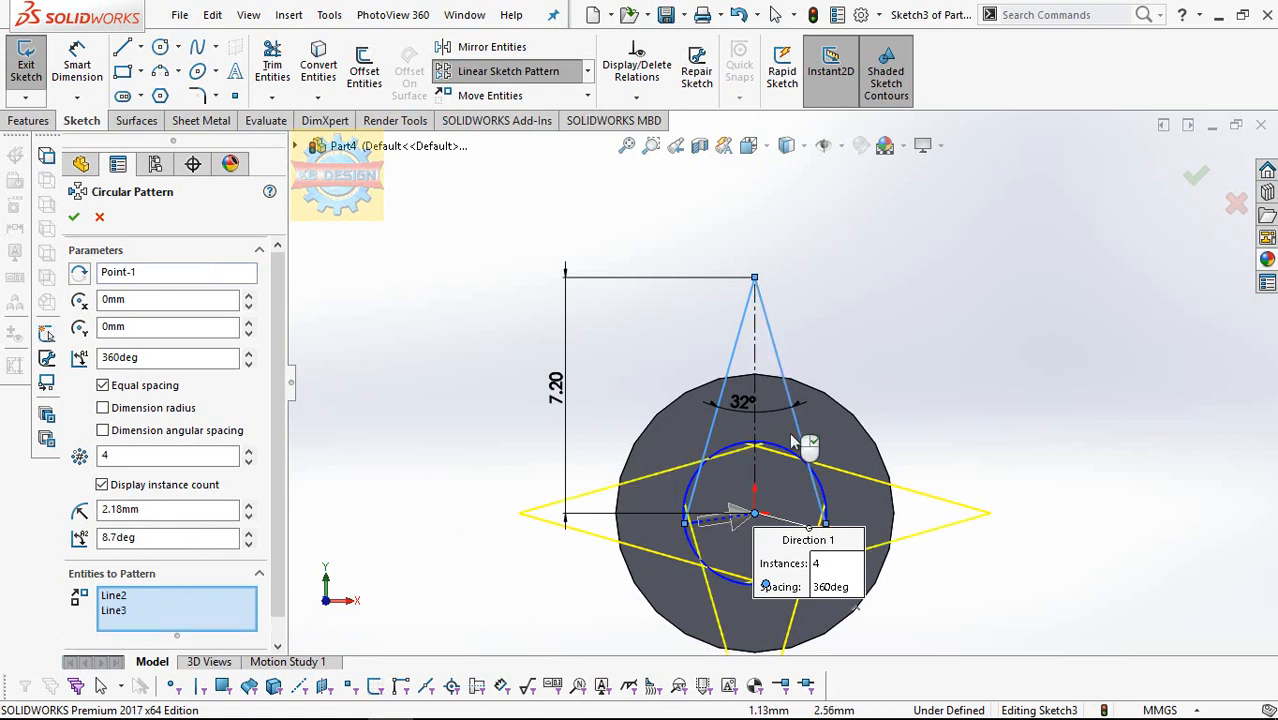
left_click(80, 218)
- Power trim the overlapping line ends inside the pattern to leave a closed four-pointed star outline
scroll(796, 476, "up", 3)
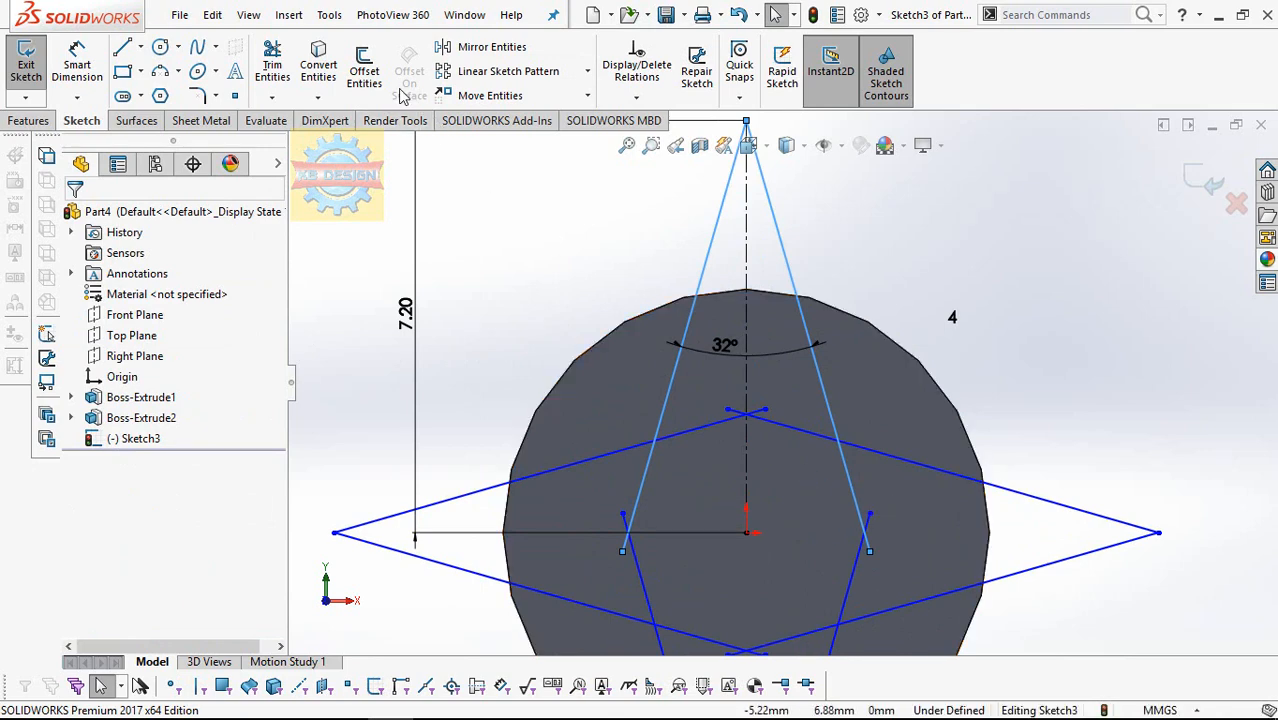
left_click(271, 66)
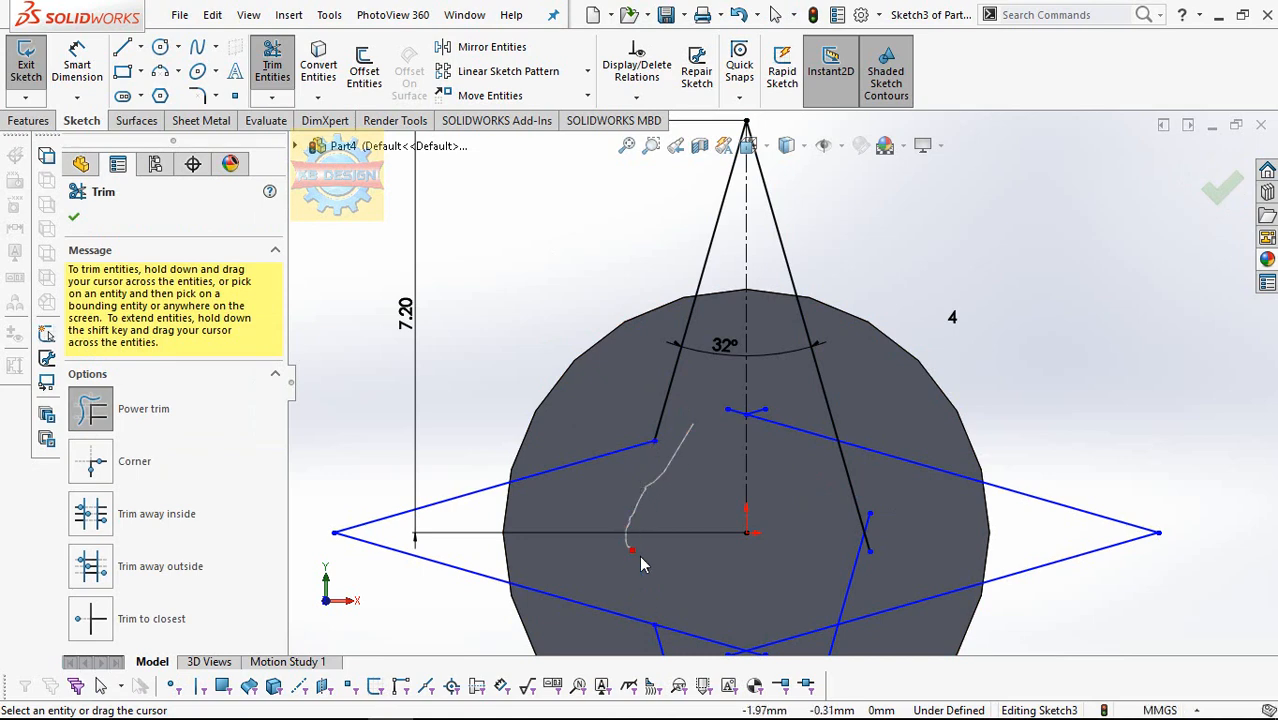
left_click_drag(731, 576, 750, 567)
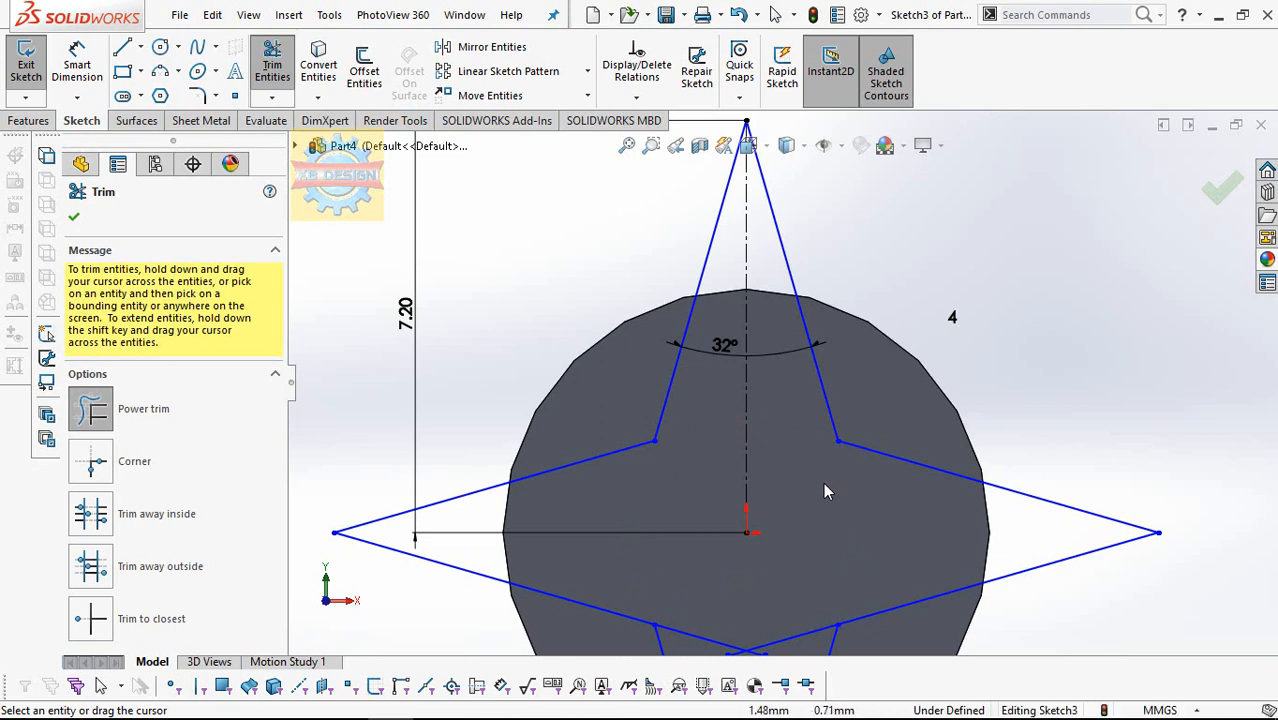
scroll(824, 484, "up", 1)
left_click_drag(793, 575, 764, 619)
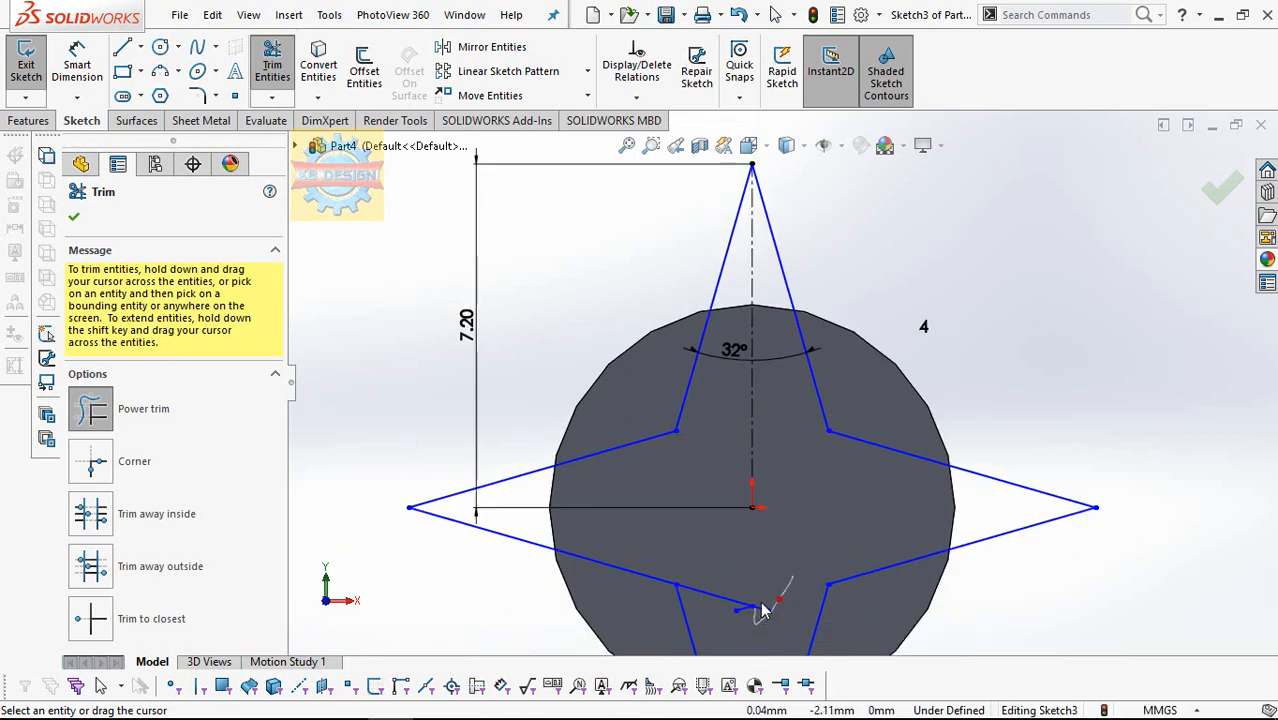
scroll(753, 512, "up", 3)
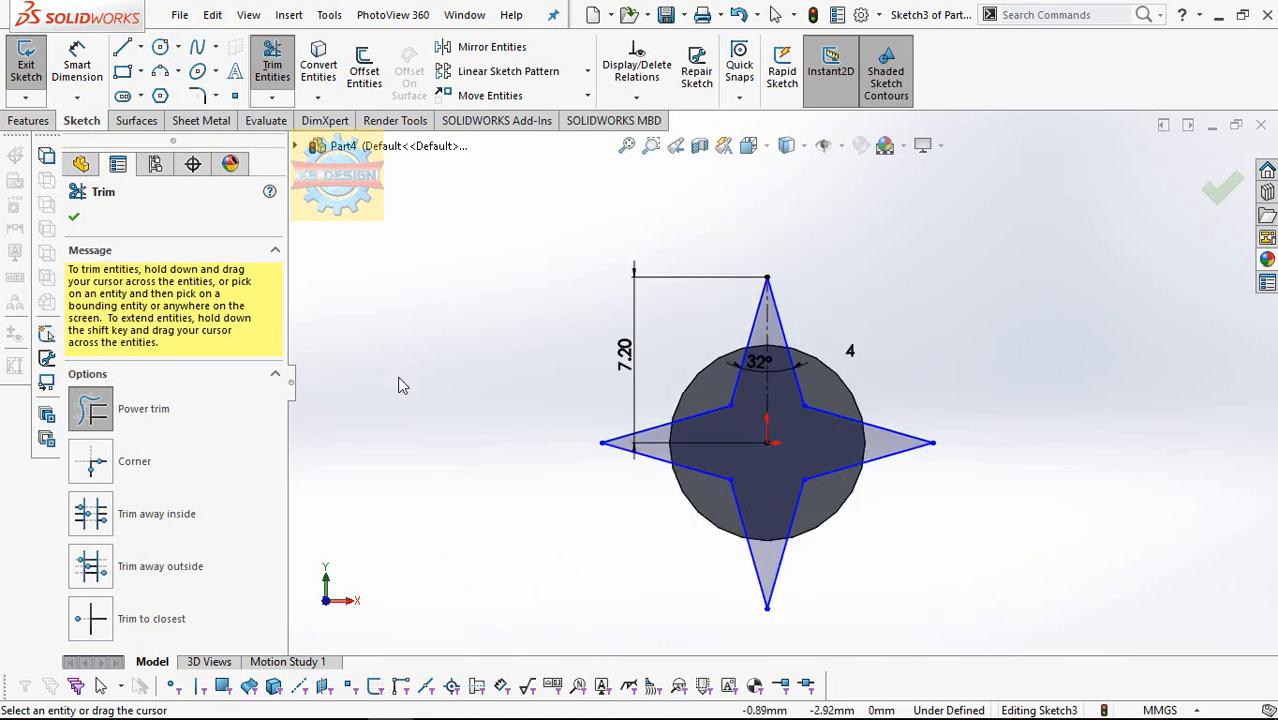
- Extrude the star profile 120 mm with the Mid Plane end condition and a 2.5° inward draft, merged with the rod
left_click(28, 121)
left_click(34, 62)
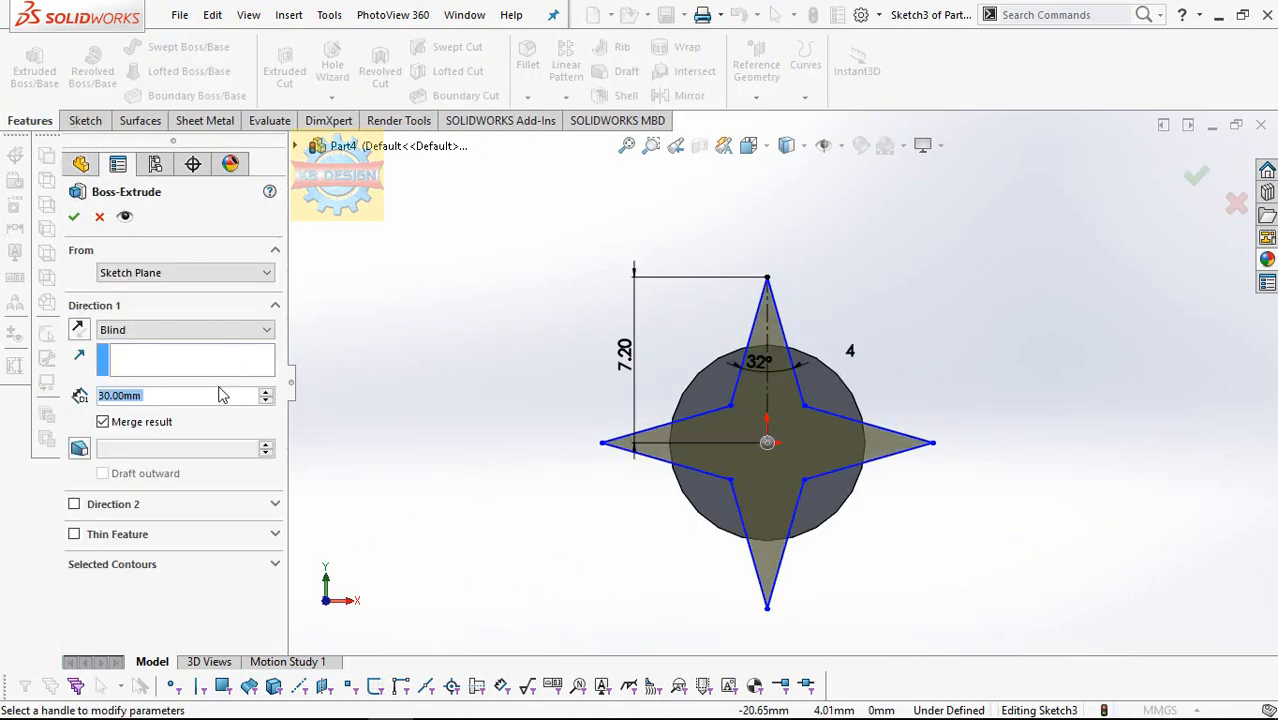
type("120")
key("Return")
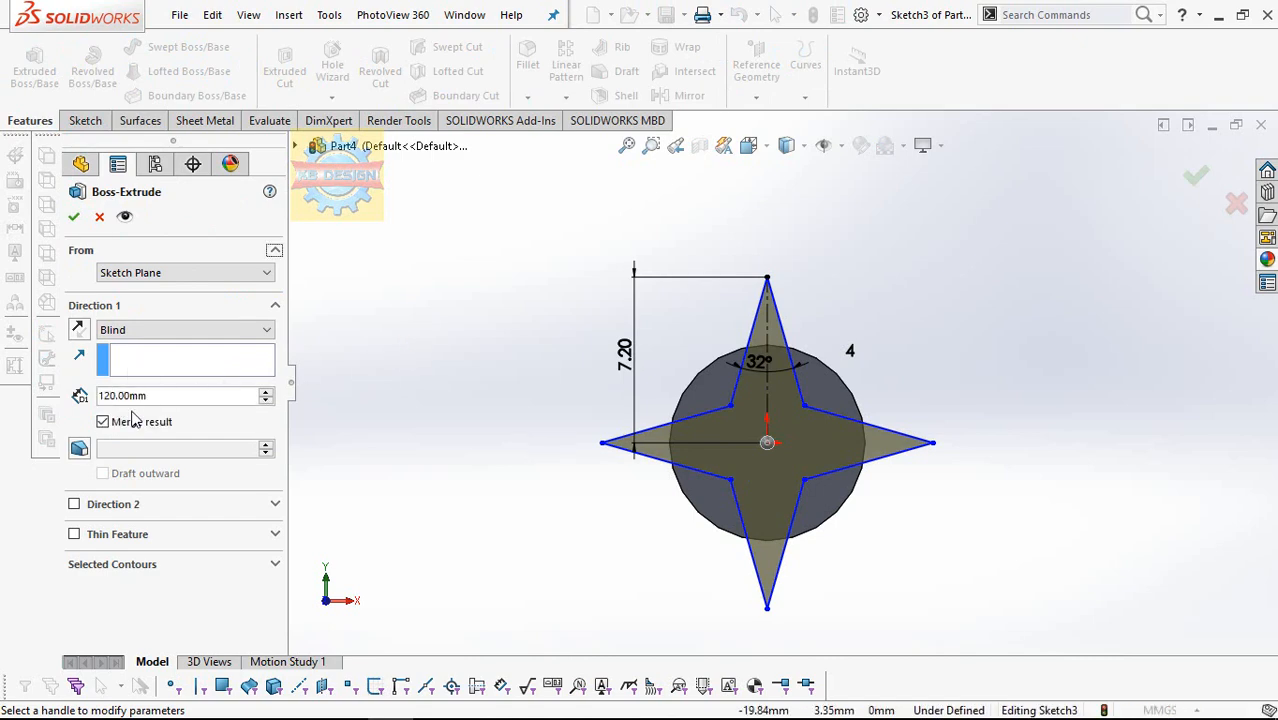
left_click(79, 448)
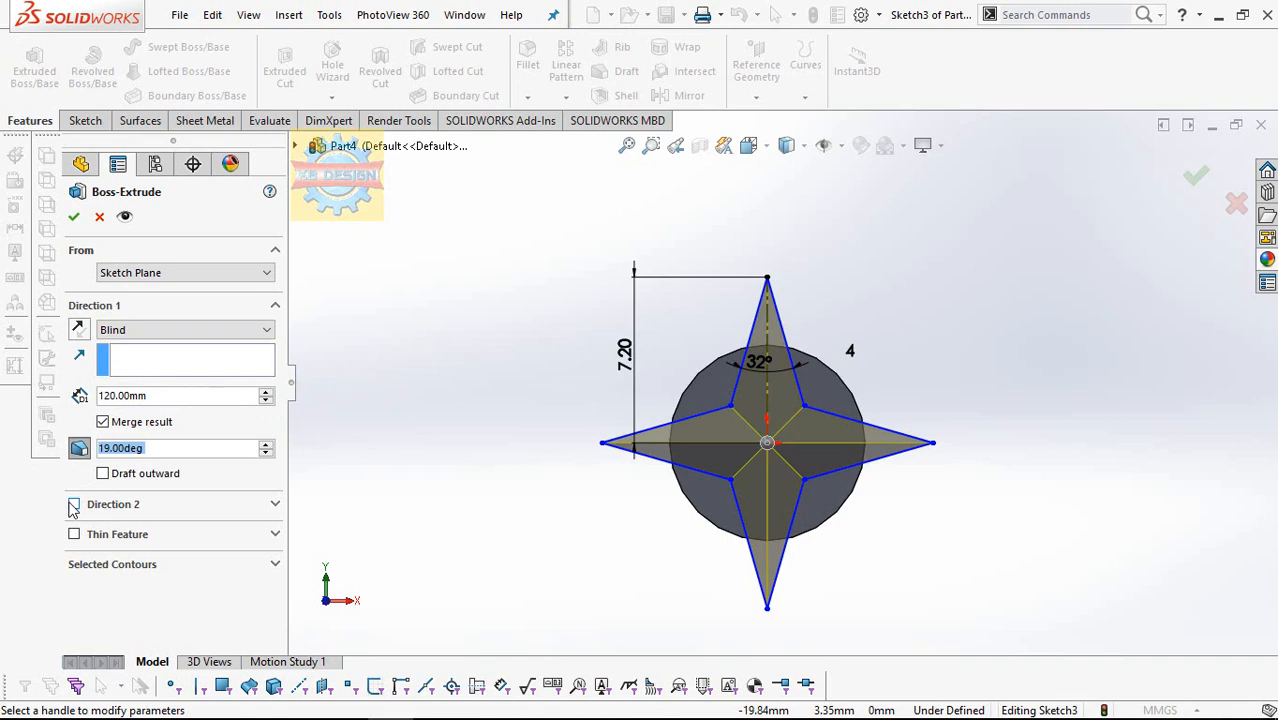
type("2")
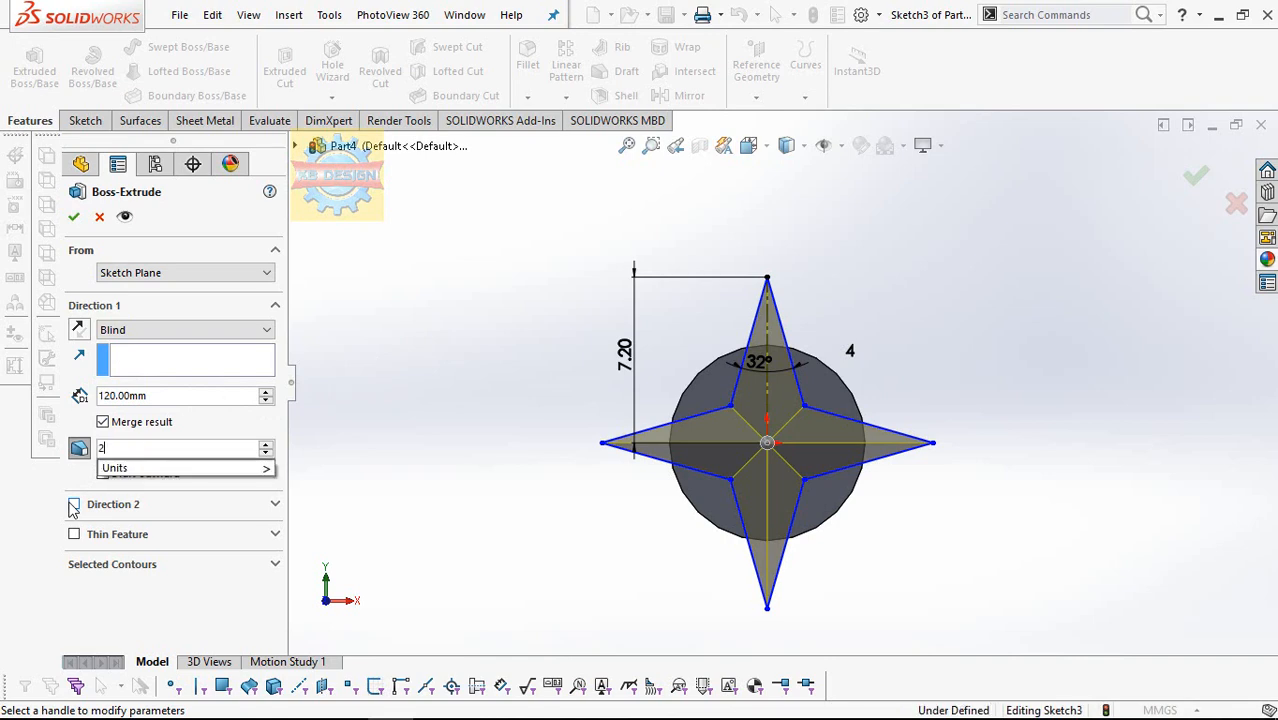
type(".5")
key("Return")
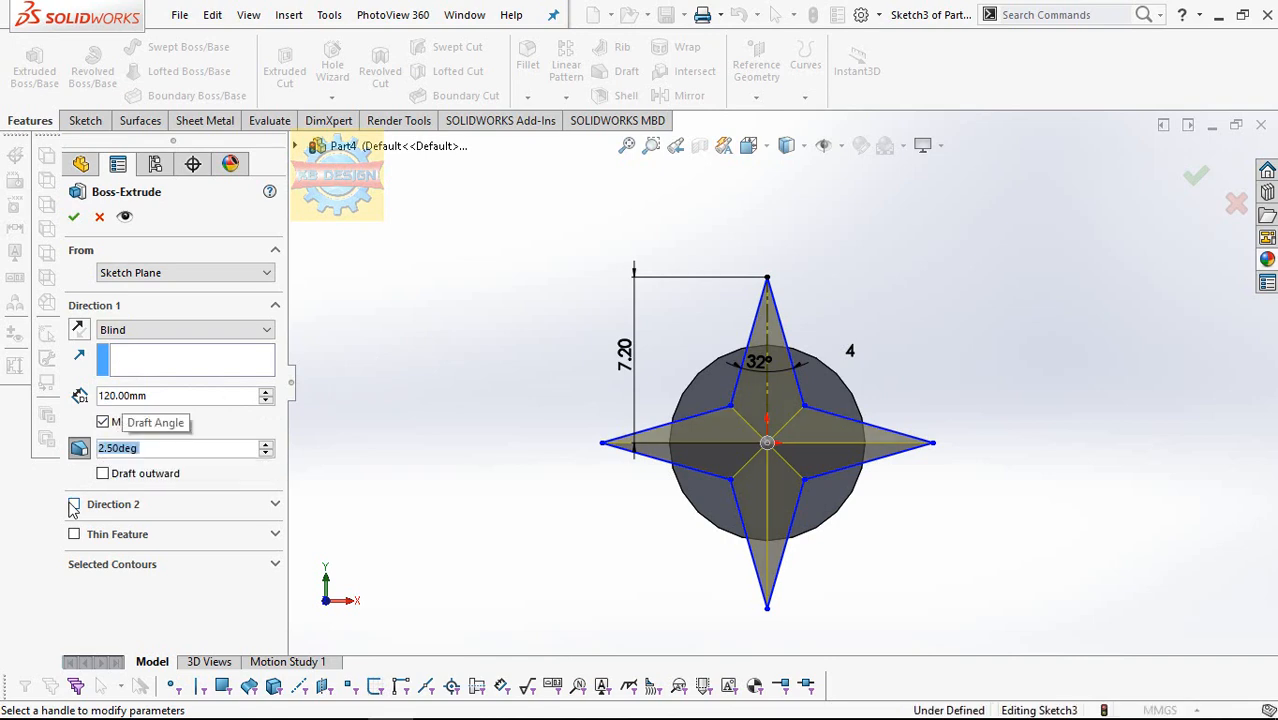
left_click(208, 331)
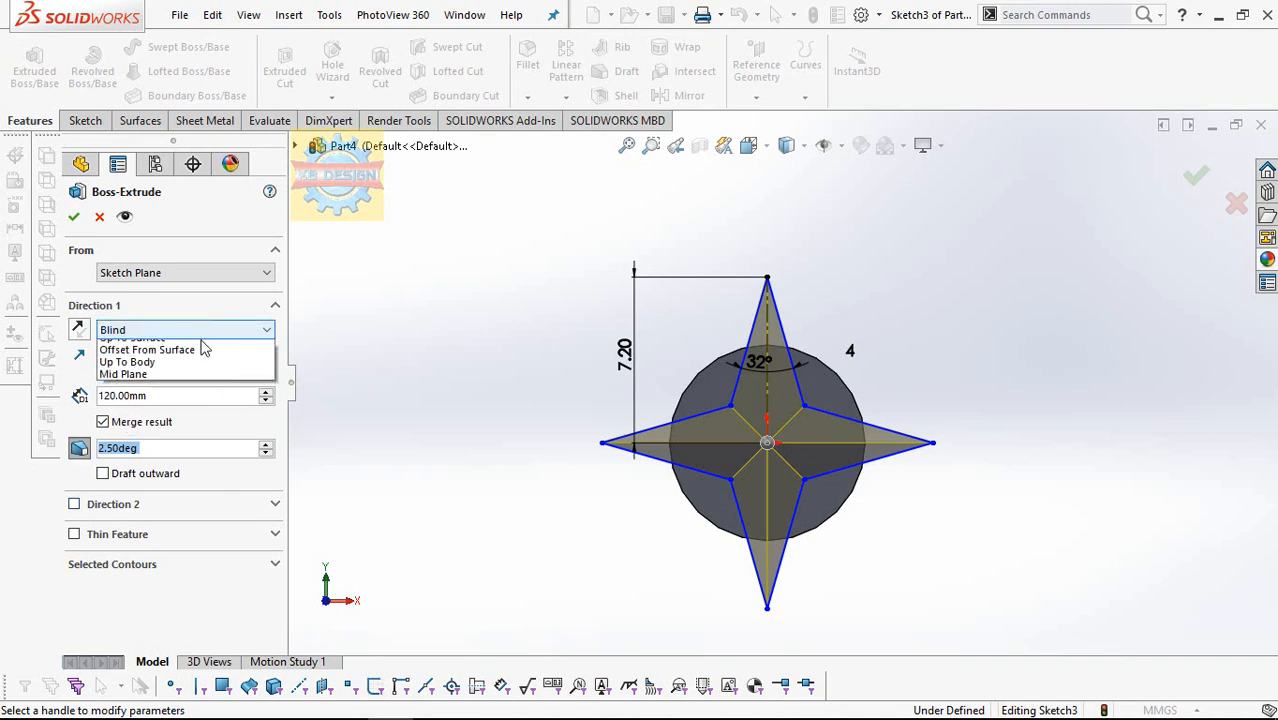
left_click(189, 421)
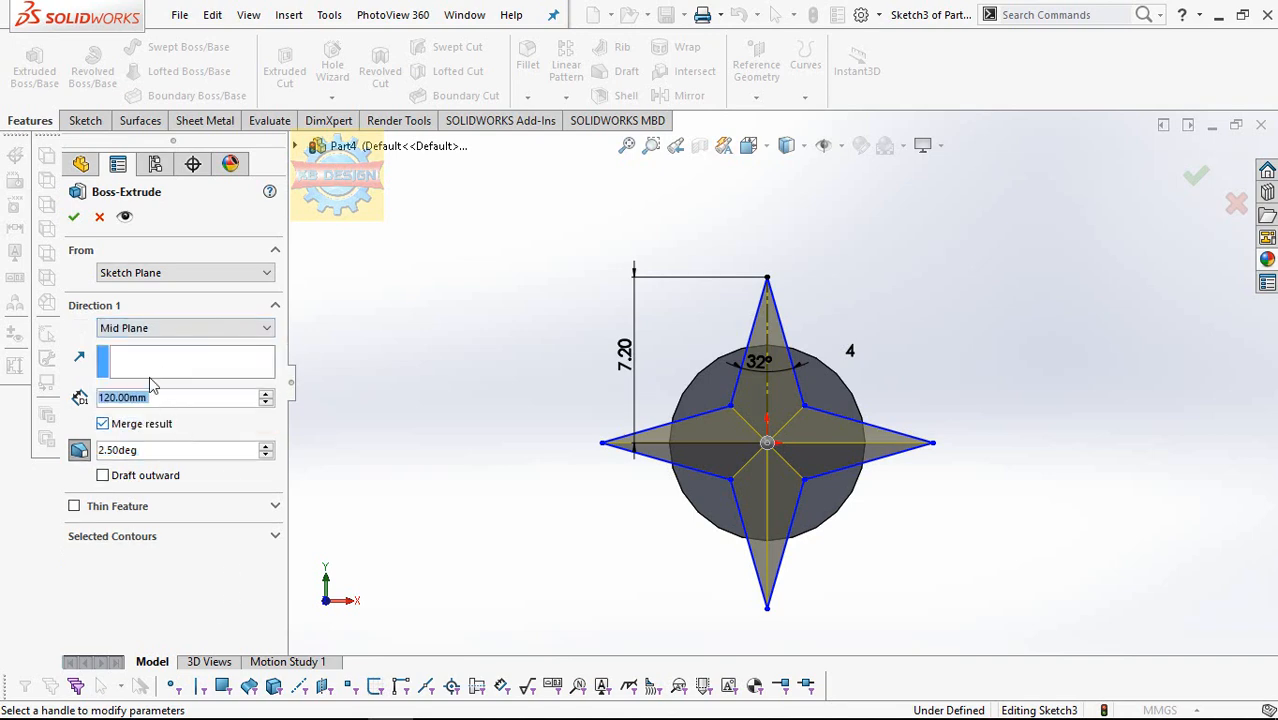
left_click(74, 217)
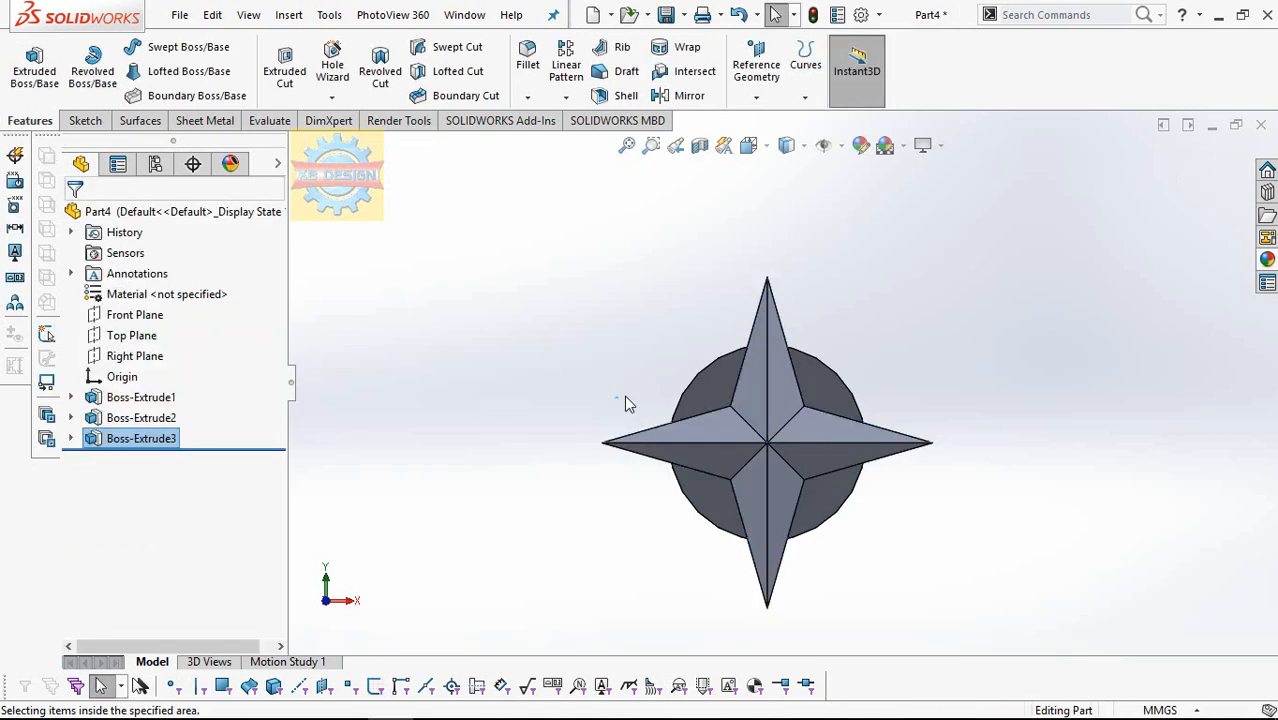
- Start a sketch on the shaft's flat end face opposite the star tip, viewed normal to that face
scroll(648, 384, "up", 3)
middle_click_drag(639, 380, 629, 428)
scroll(595, 404, "up", 1)
scroll(594, 410, "up", 3)
scroll(562, 494, "down", 3)
scroll(653, 477, "up", 3)
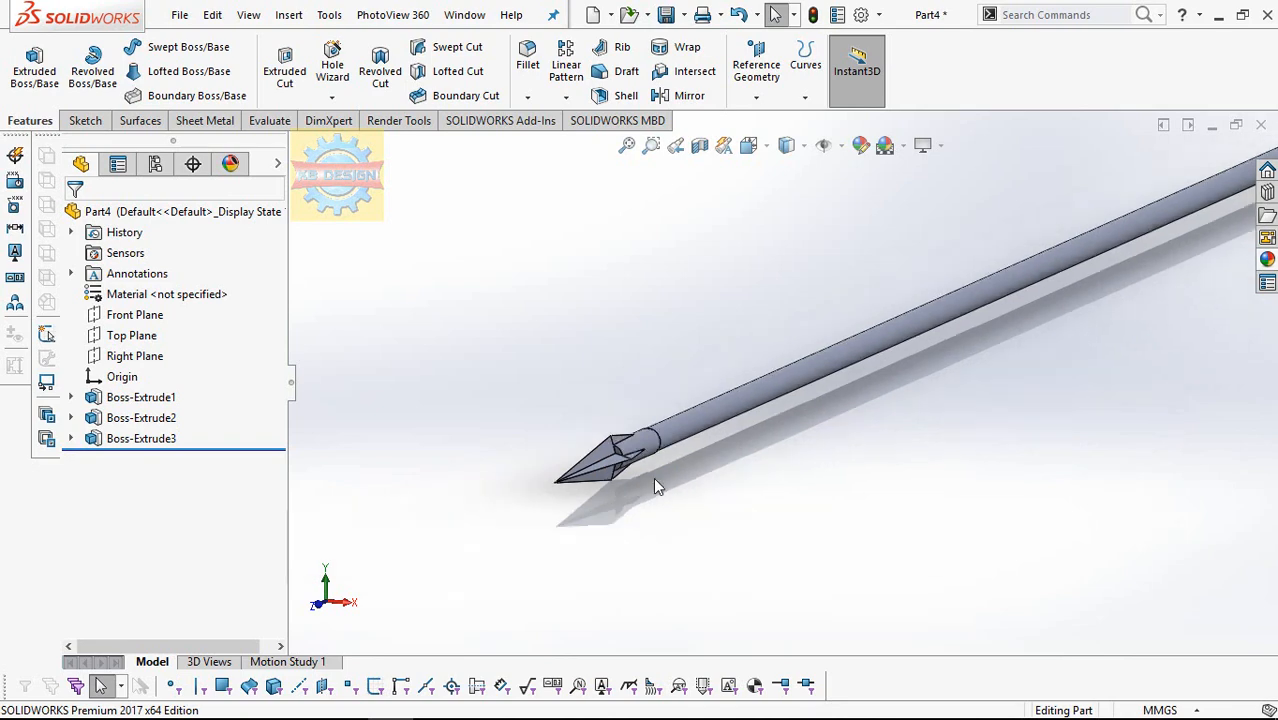
middle_click_drag(651, 476, 605, 449)
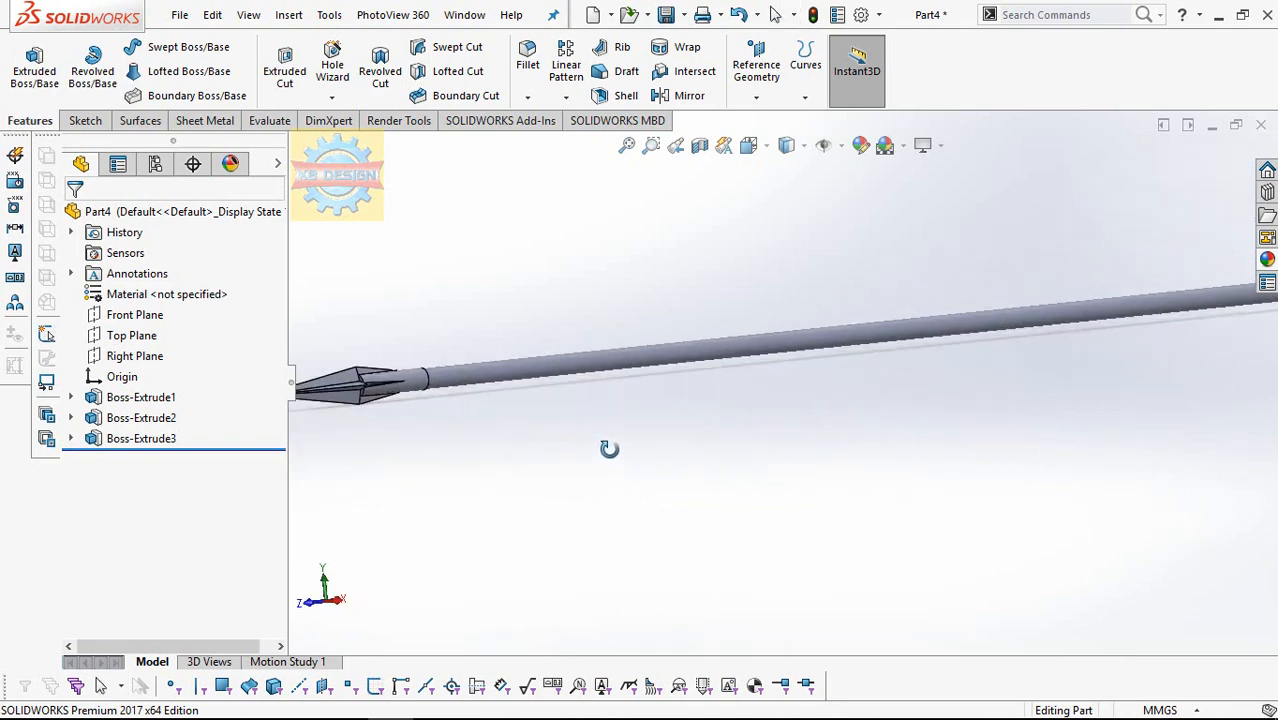
scroll(786, 416, "up", 3)
middle_click_drag(944, 366, 838, 402)
scroll(977, 367, "down", 3)
scroll(966, 340, "down", 5)
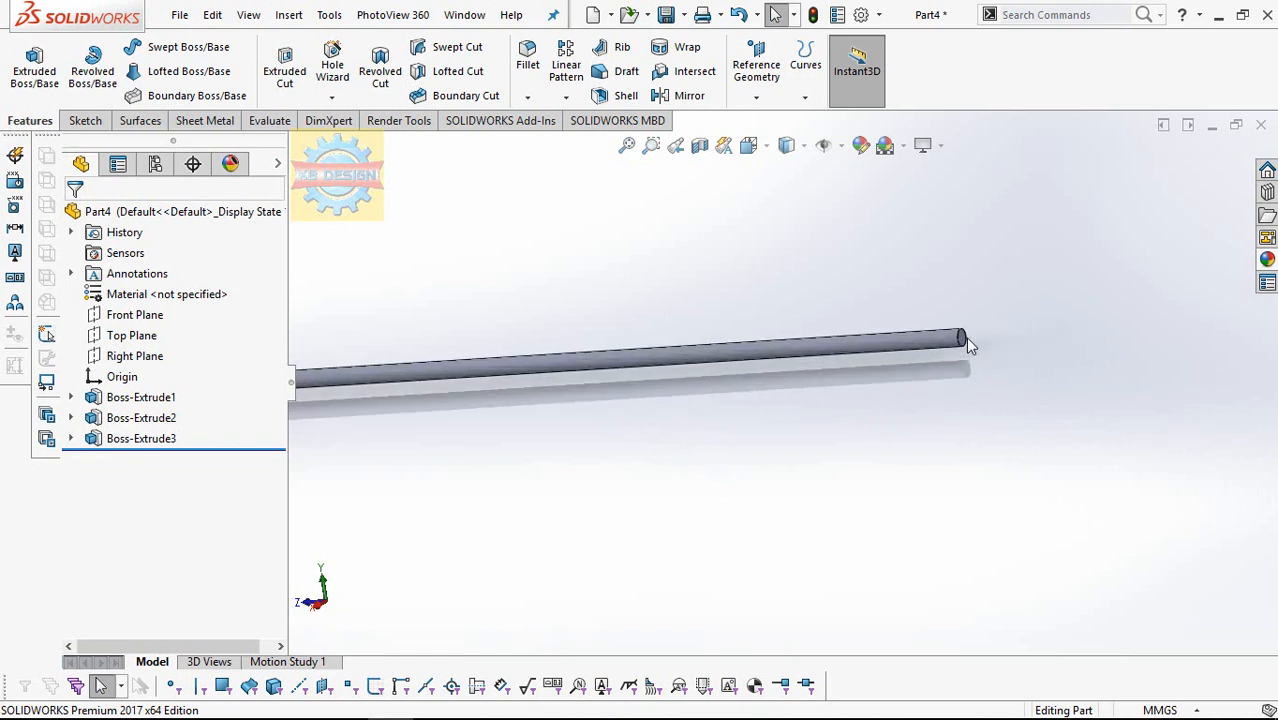
left_click(902, 352)
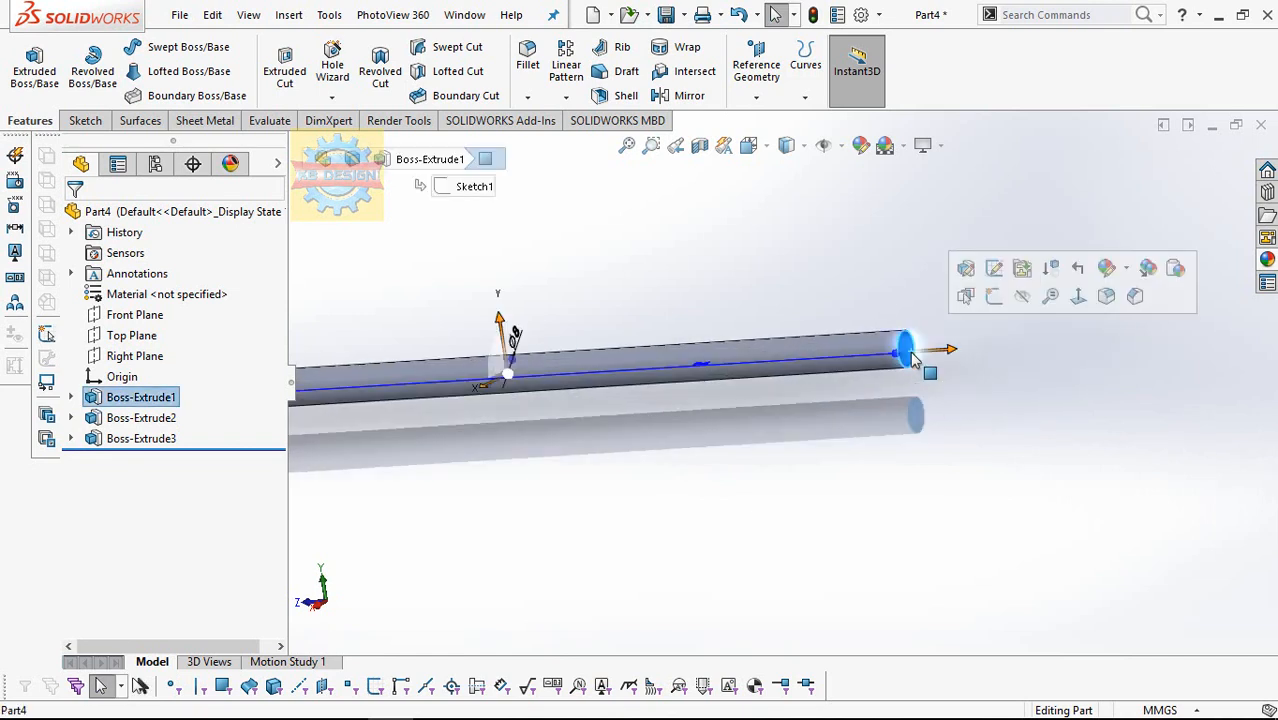
left_click(1078, 300)
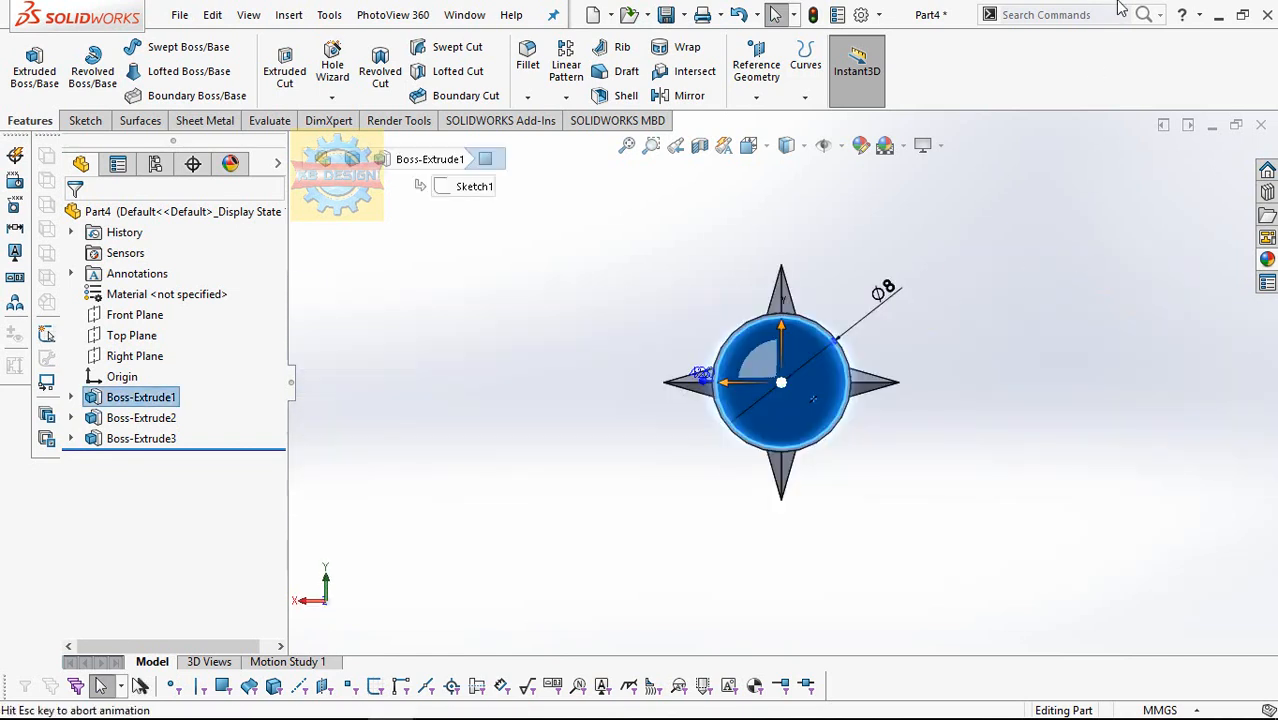
left_click(85, 120)
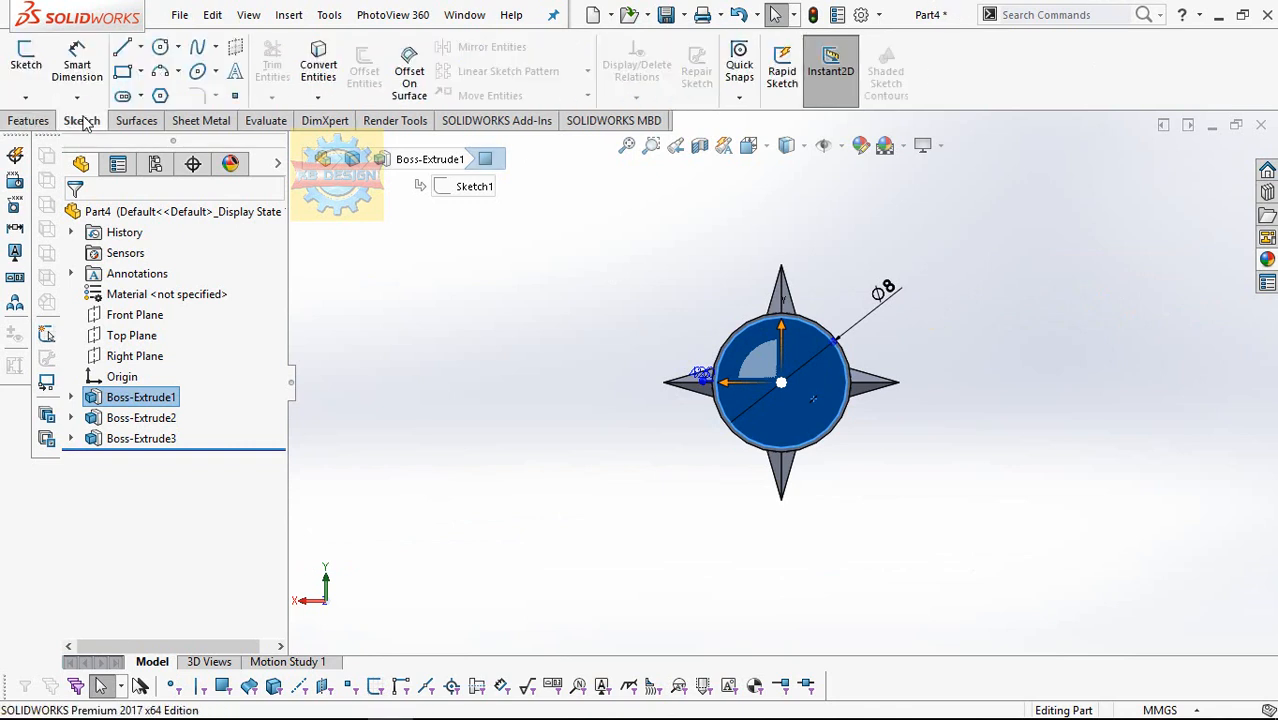
left_click(26, 62)
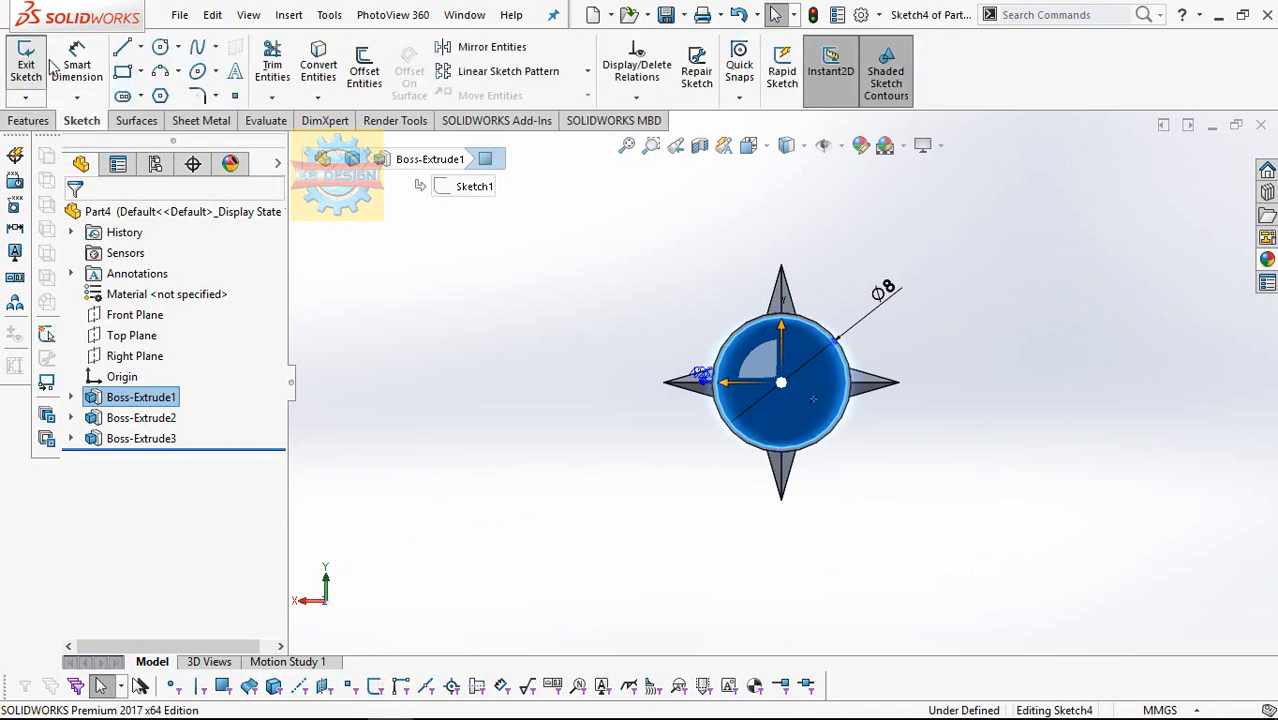
- Sketch a tall corner rectangle about 6.1 mm wide across the shaft's end face, extending beyond the circle above and below
left_click(123, 50)
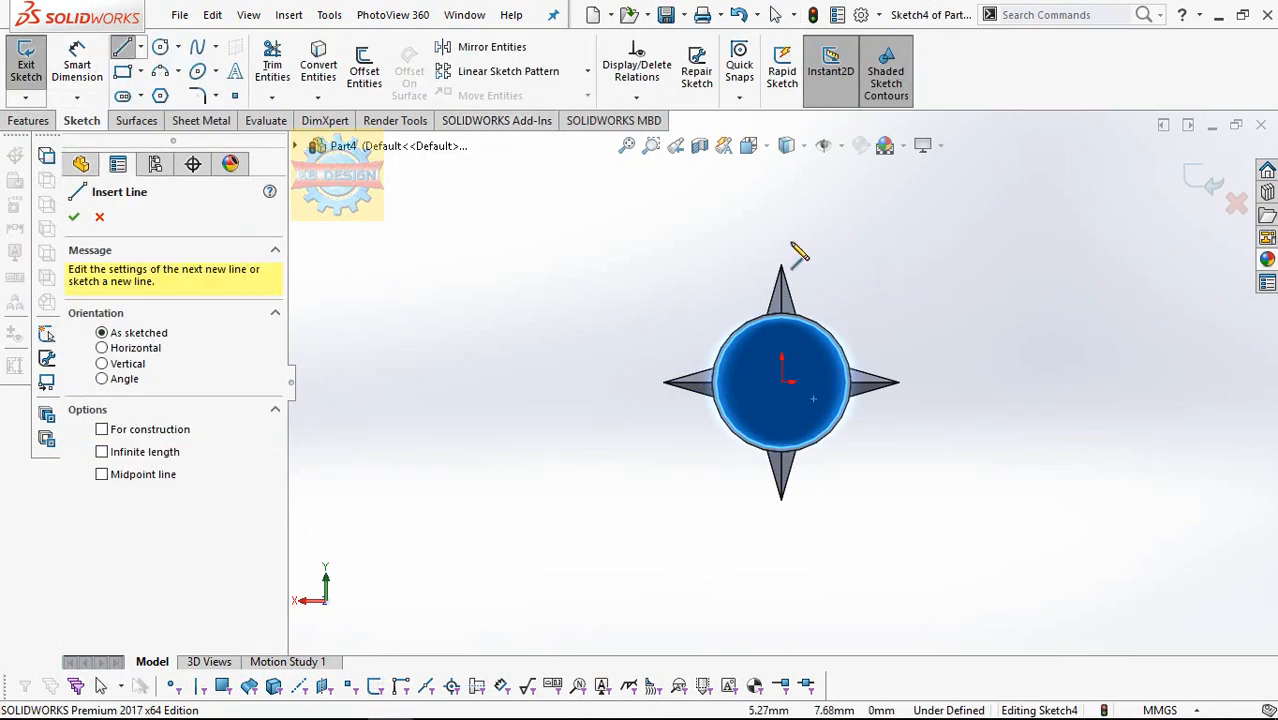
left_click(142, 47)
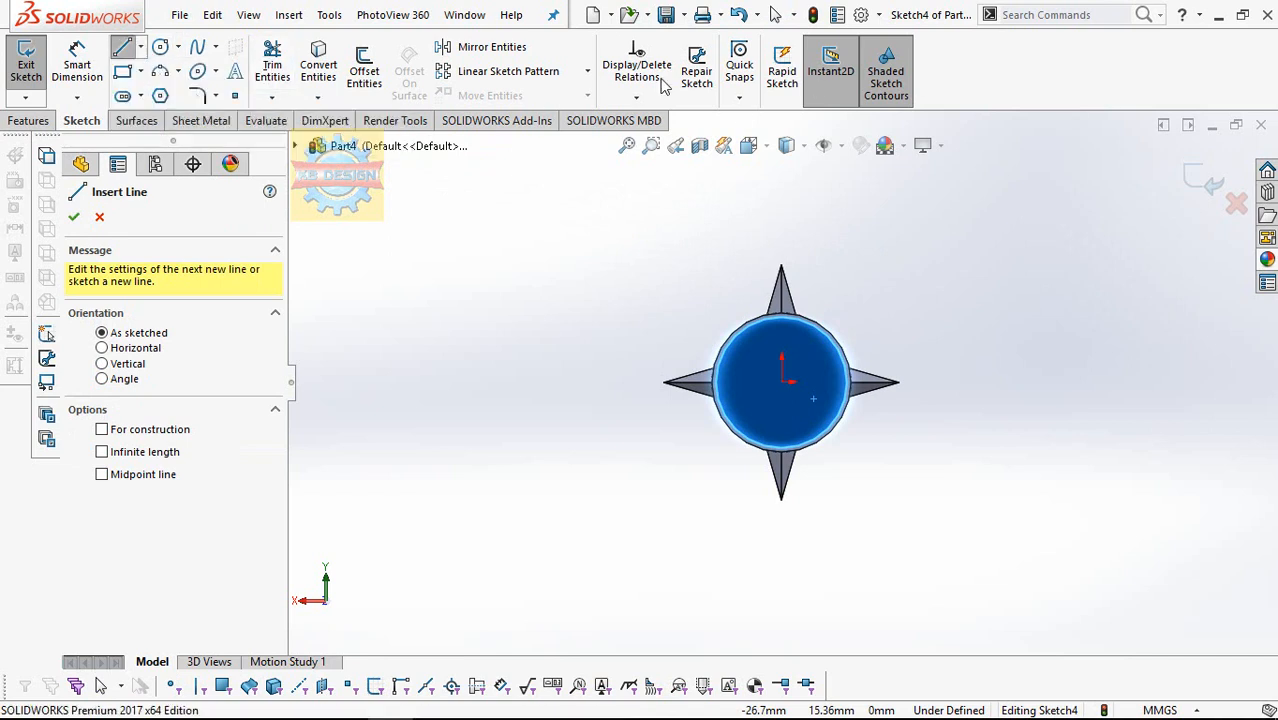
left_click(123, 72)
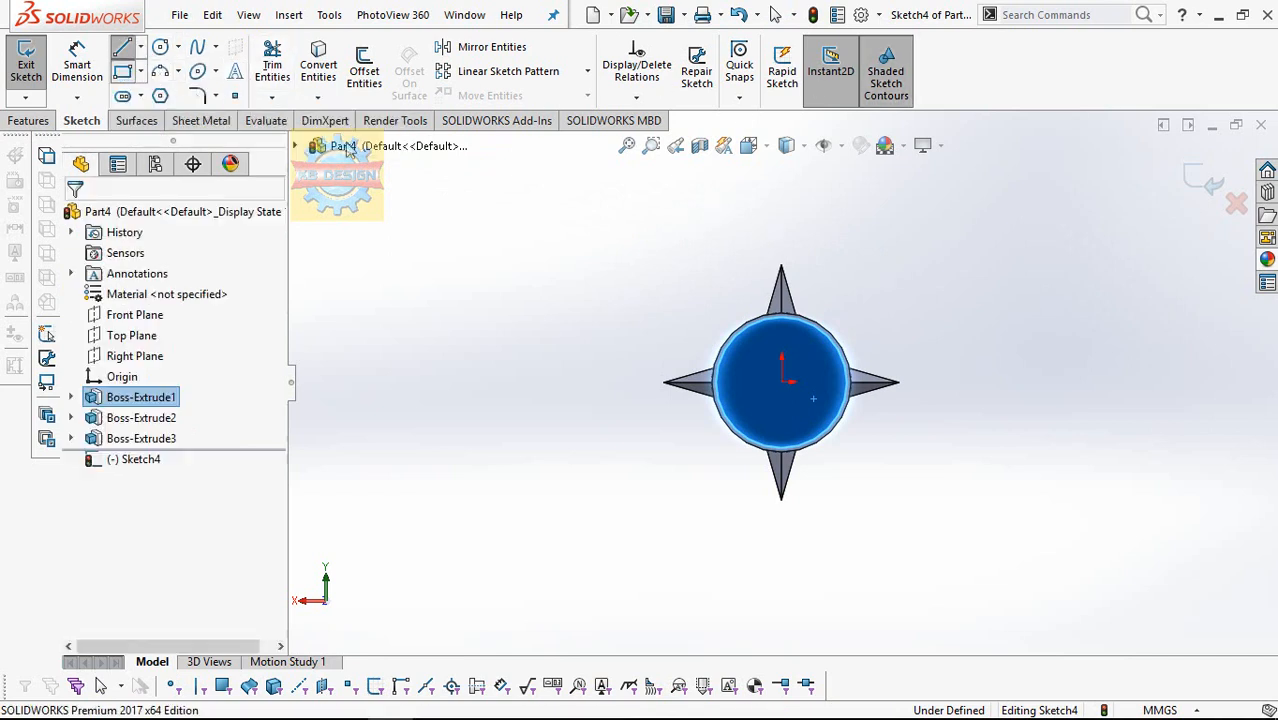
left_click(726, 234)
left_click(825, 495)
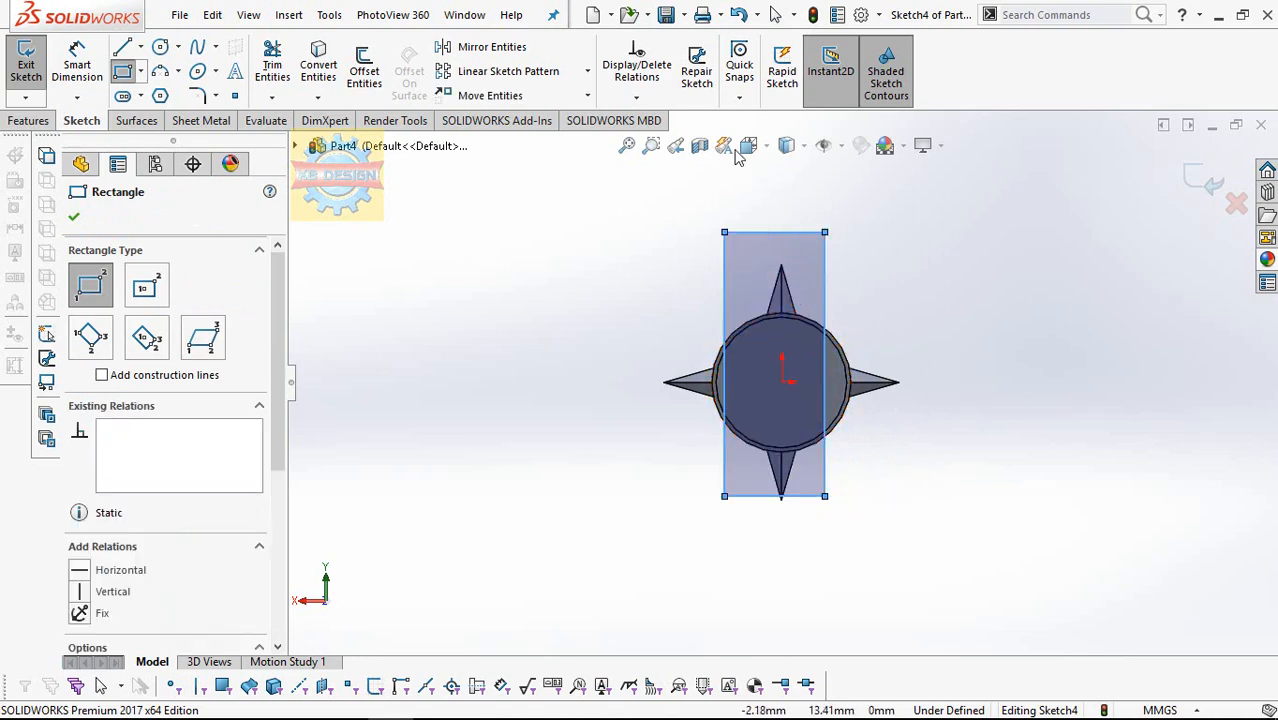
- Add a vertical relation between the midpoint of the rectangle's top edge and the origin
left_click(88, 76)
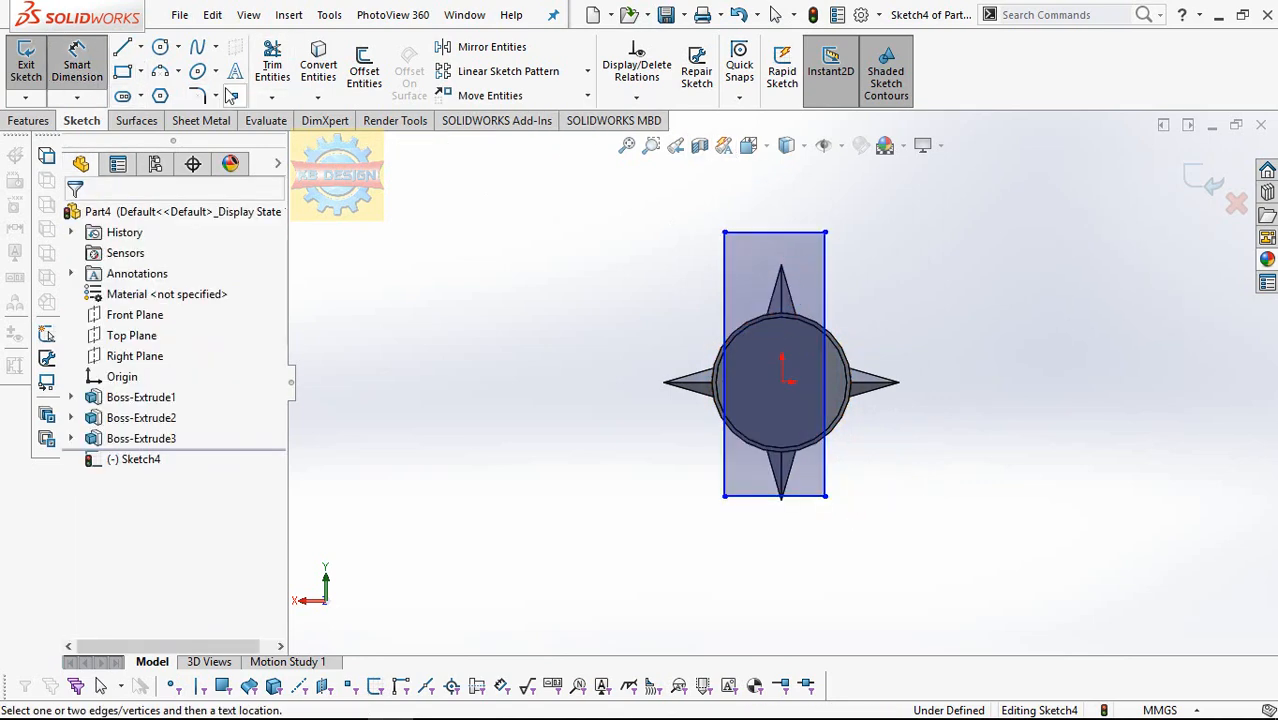
left_click(636, 97)
left_click(650, 143)
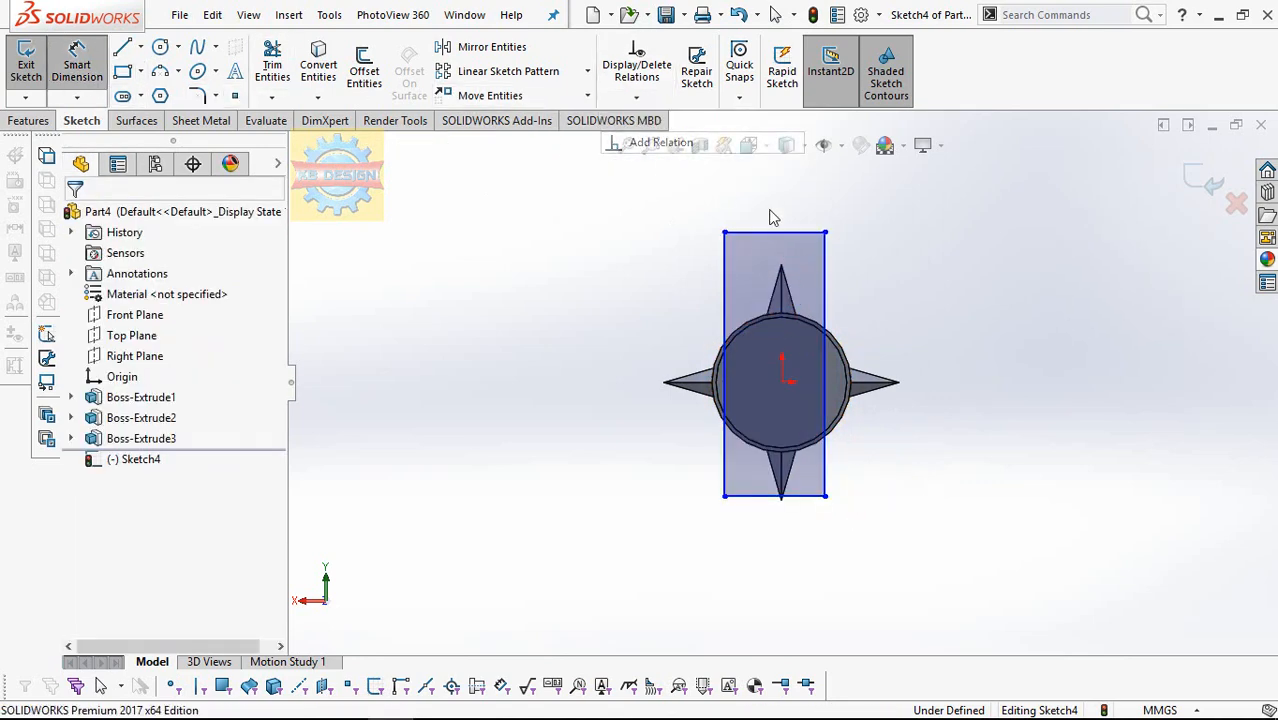
left_click(774, 233)
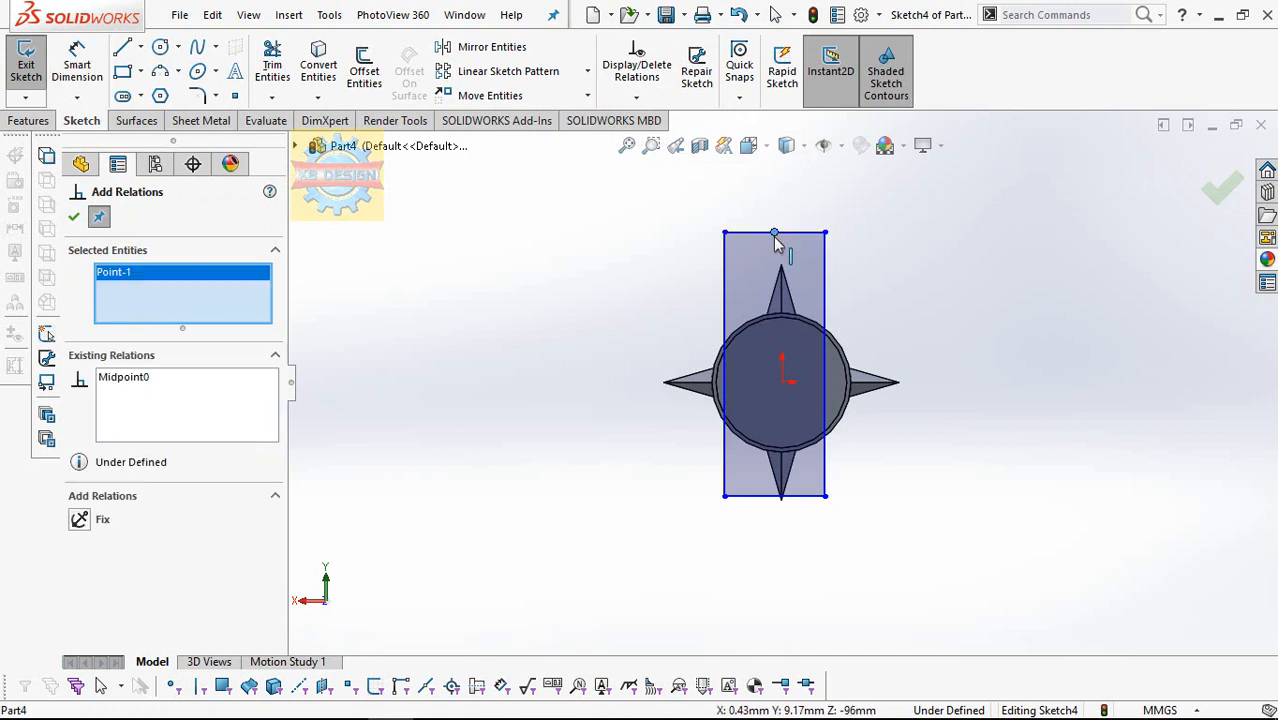
left_click(782, 382)
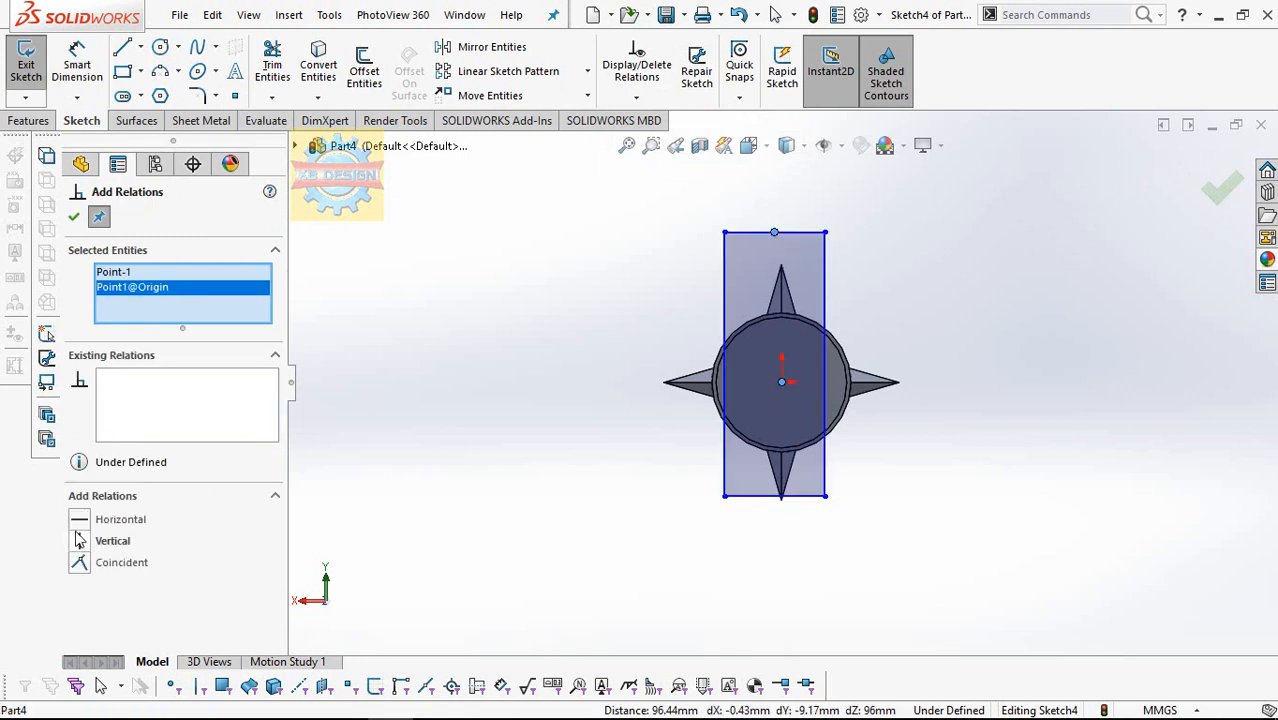
left_click(80, 541)
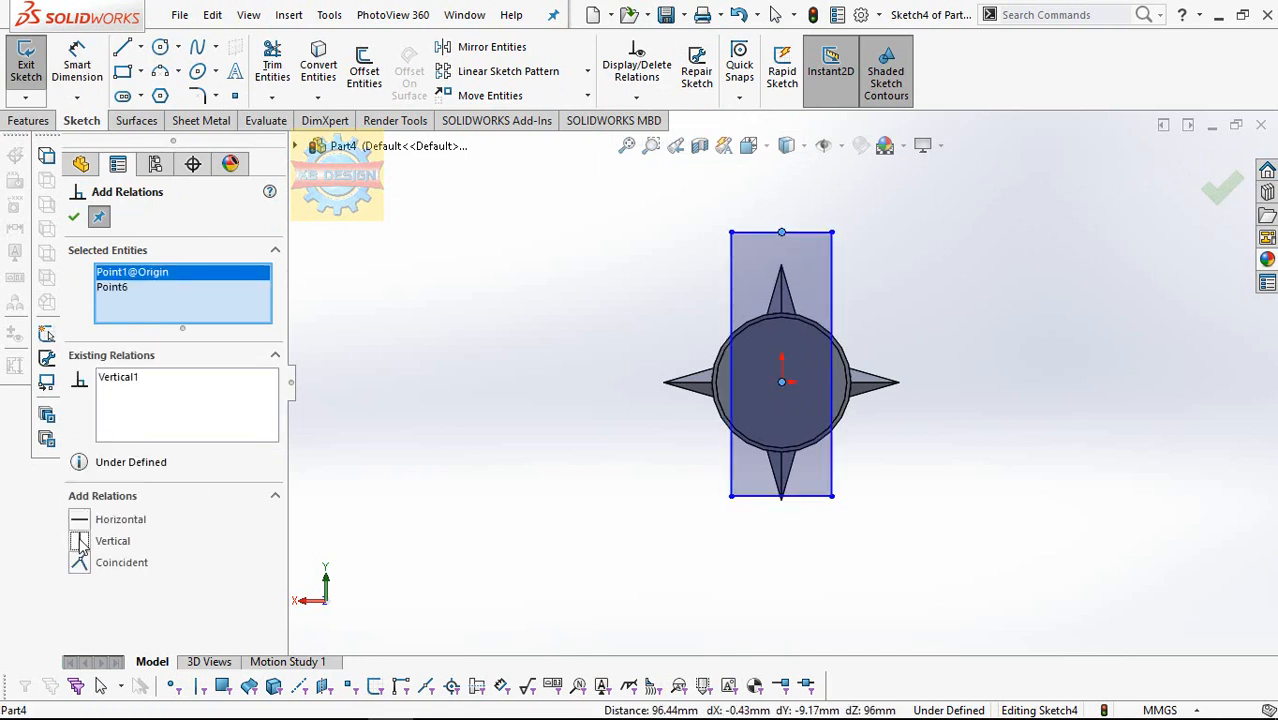
- Dimension the rectangle's top edge to a width of 1.2 mm
left_click(77, 65)
left_click(790, 233)
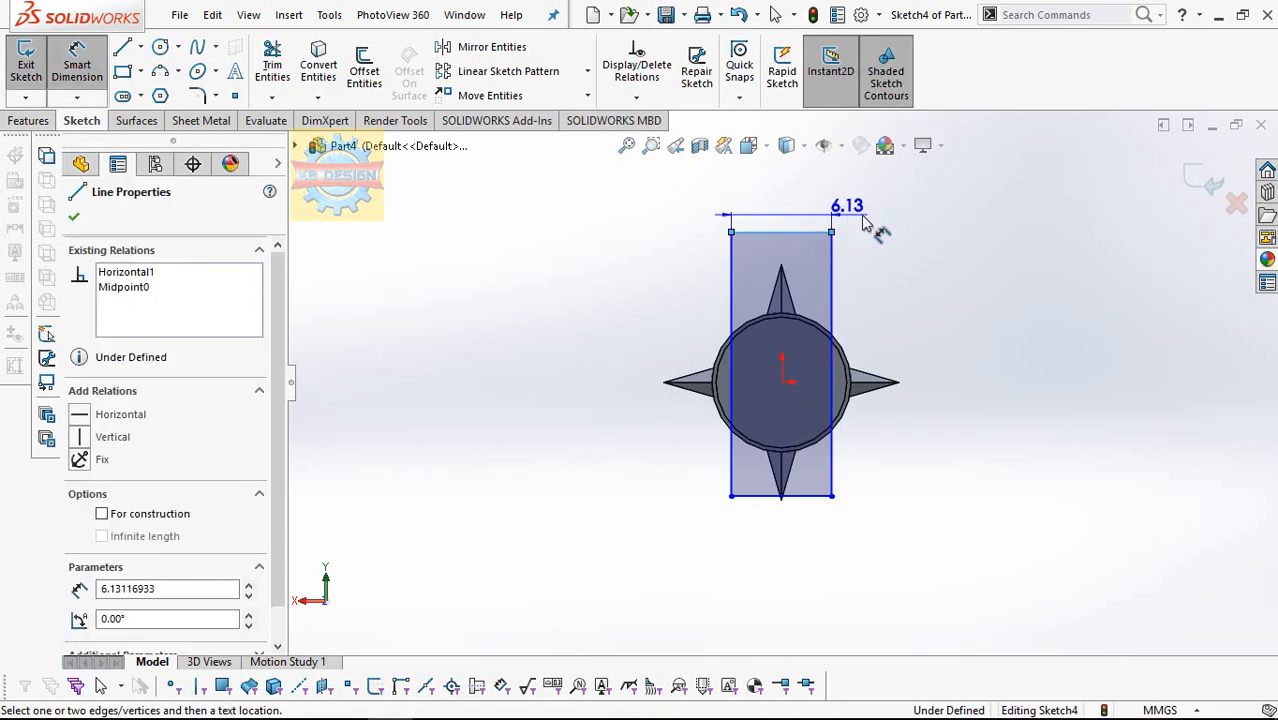
left_click(882, 228)
type("1.2")
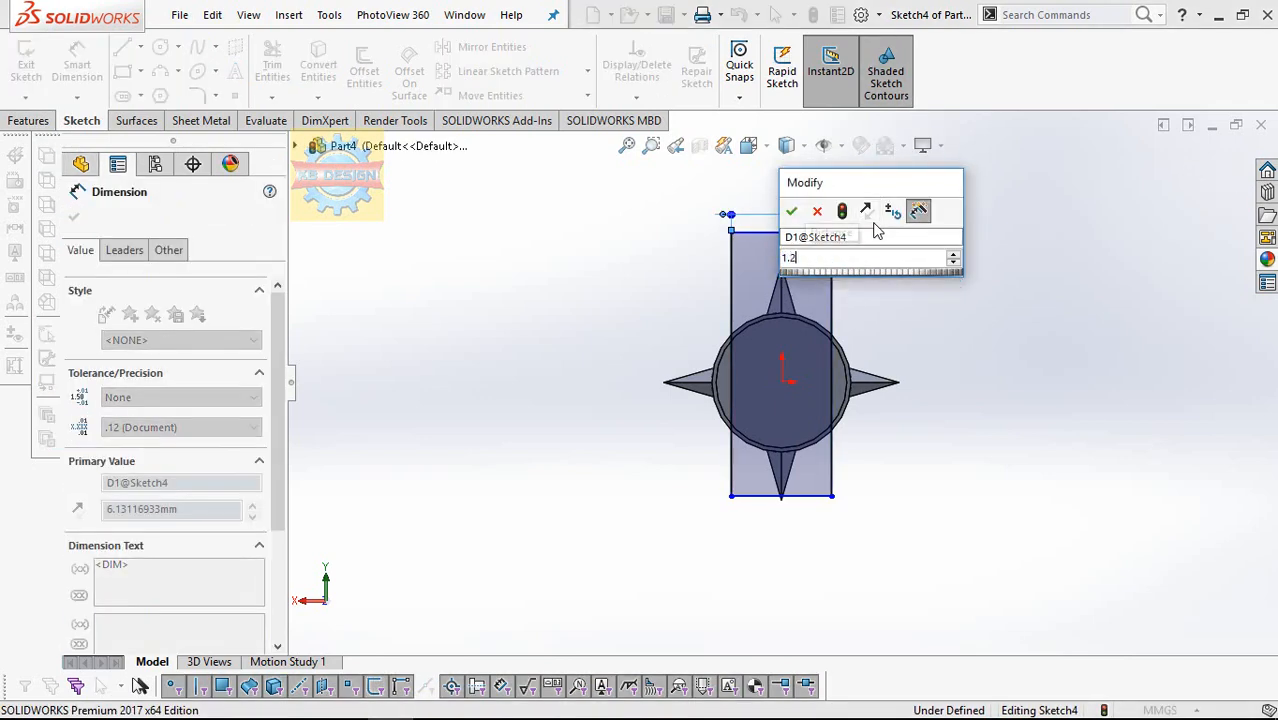
key("Return")
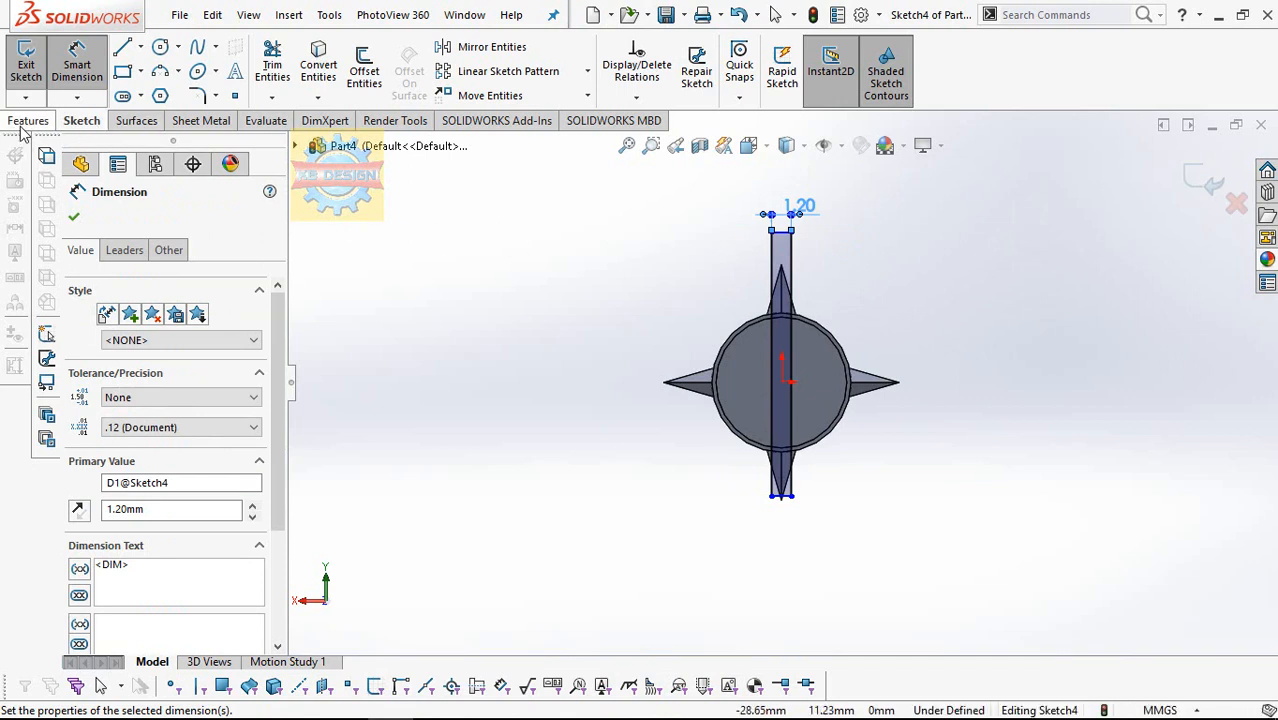
- Cut-extrude the narrow rectangle 6 mm deep with the Blind end condition to form a slot in the shaft's end
left_click(24, 122)
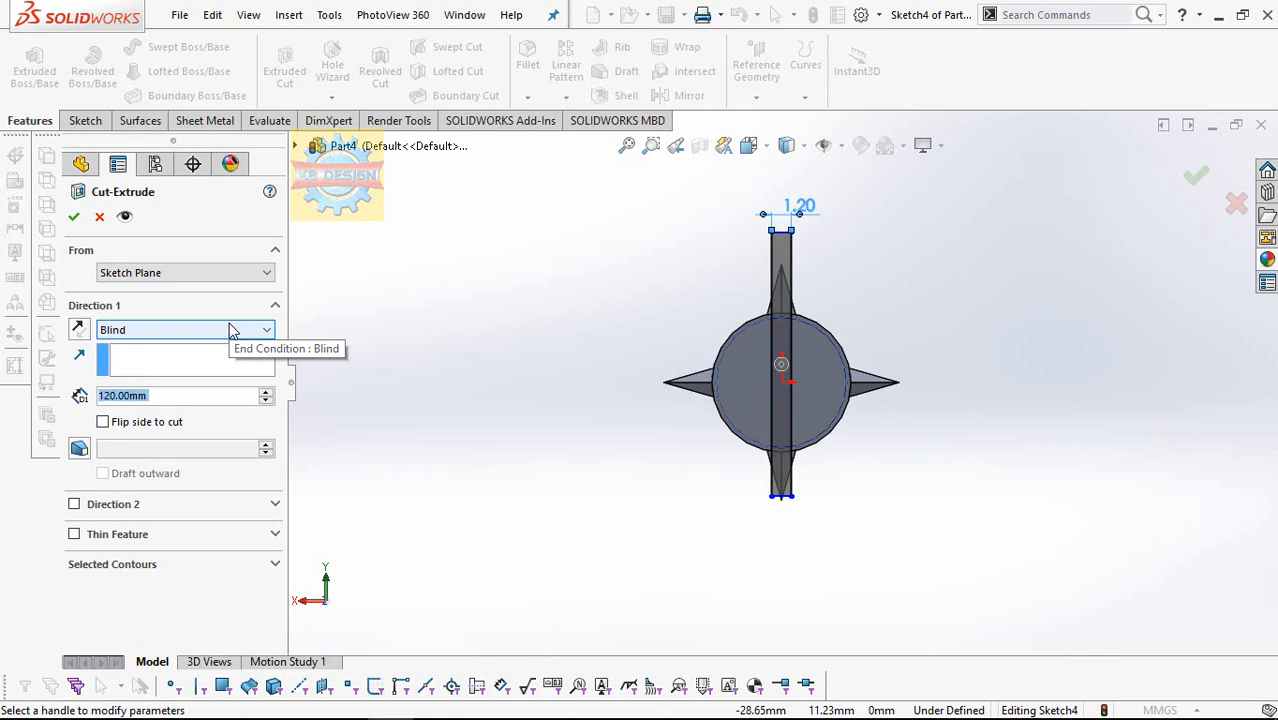
type("6")
key("Return")
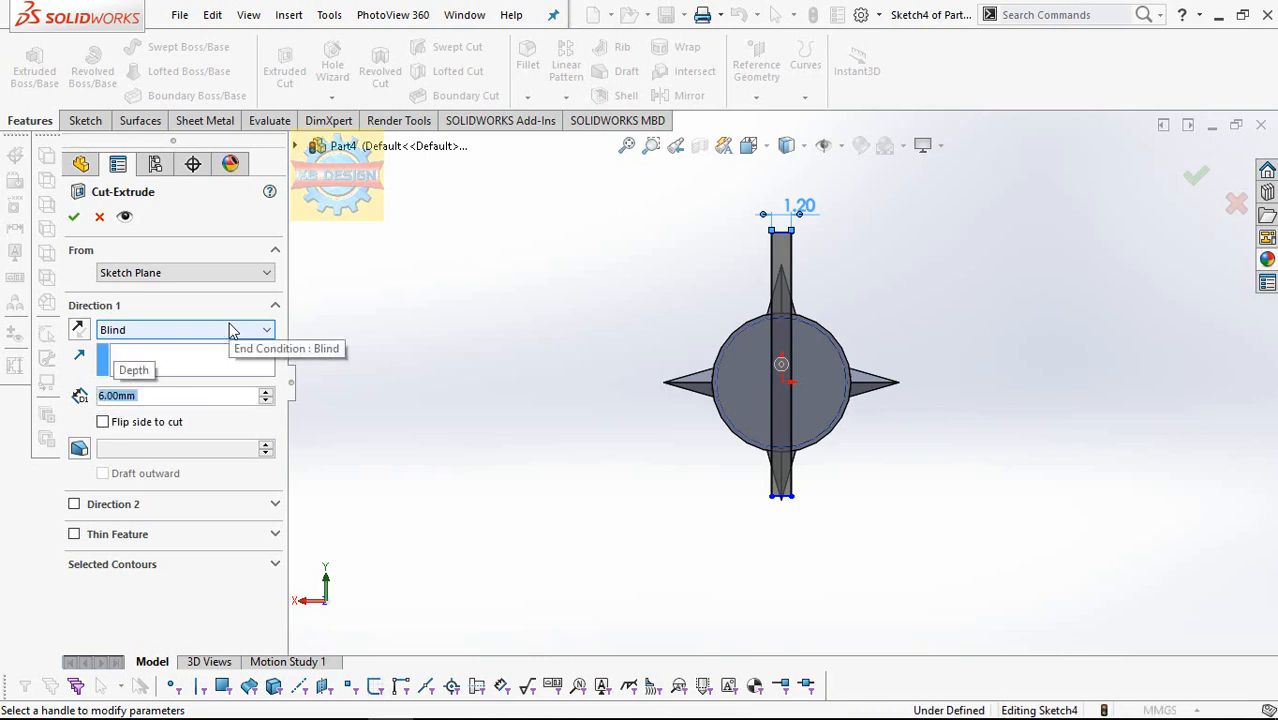
scroll(808, 350, "up", 3)
middle_click_drag(808, 350, 850, 391)
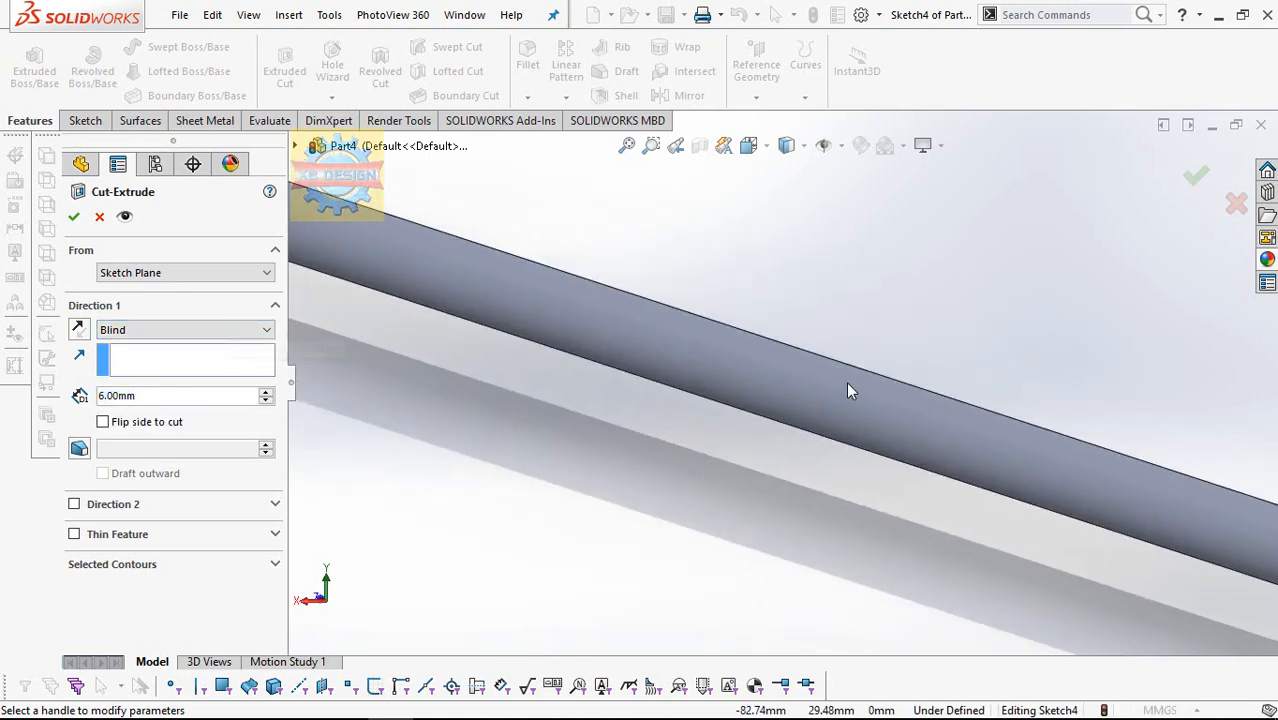
scroll(860, 393, "up", 6)
scroll(1000, 450, "down", 5)
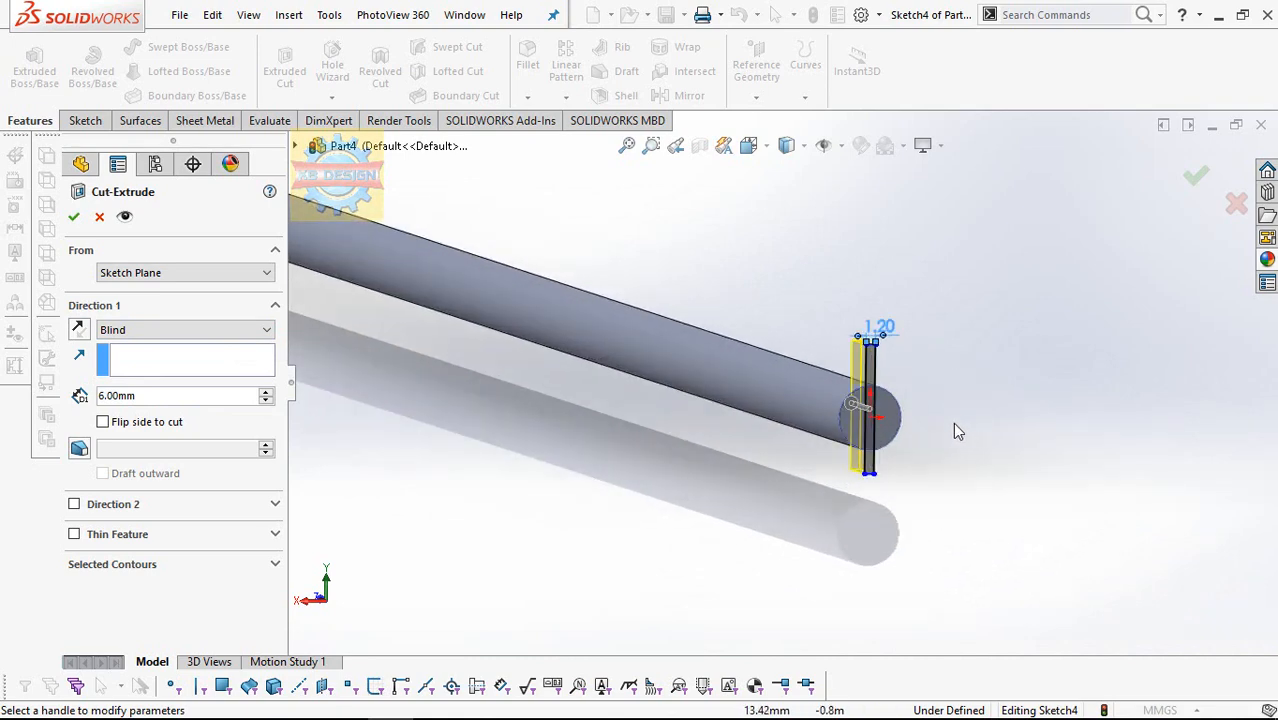
left_click(74, 217)
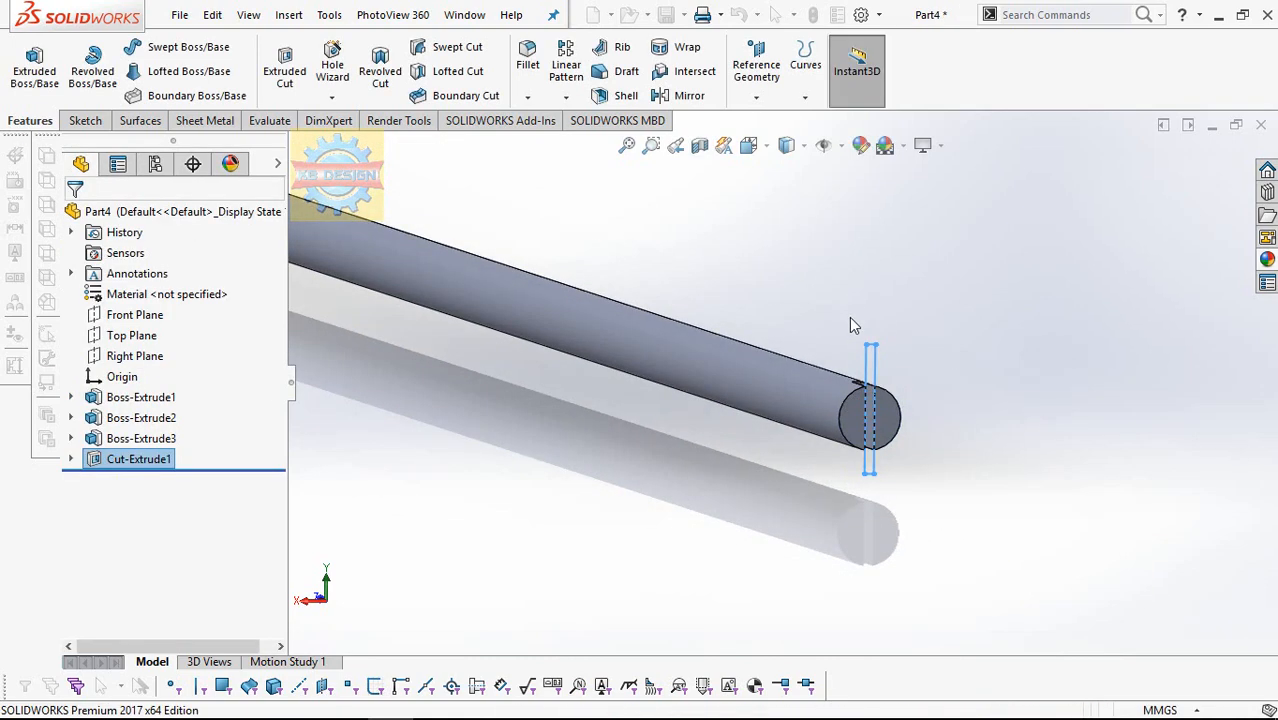
- Sketch a circle about 15.3 mm in radius centred on the origin on the Front Plane
scroll(893, 339, "up", 3)
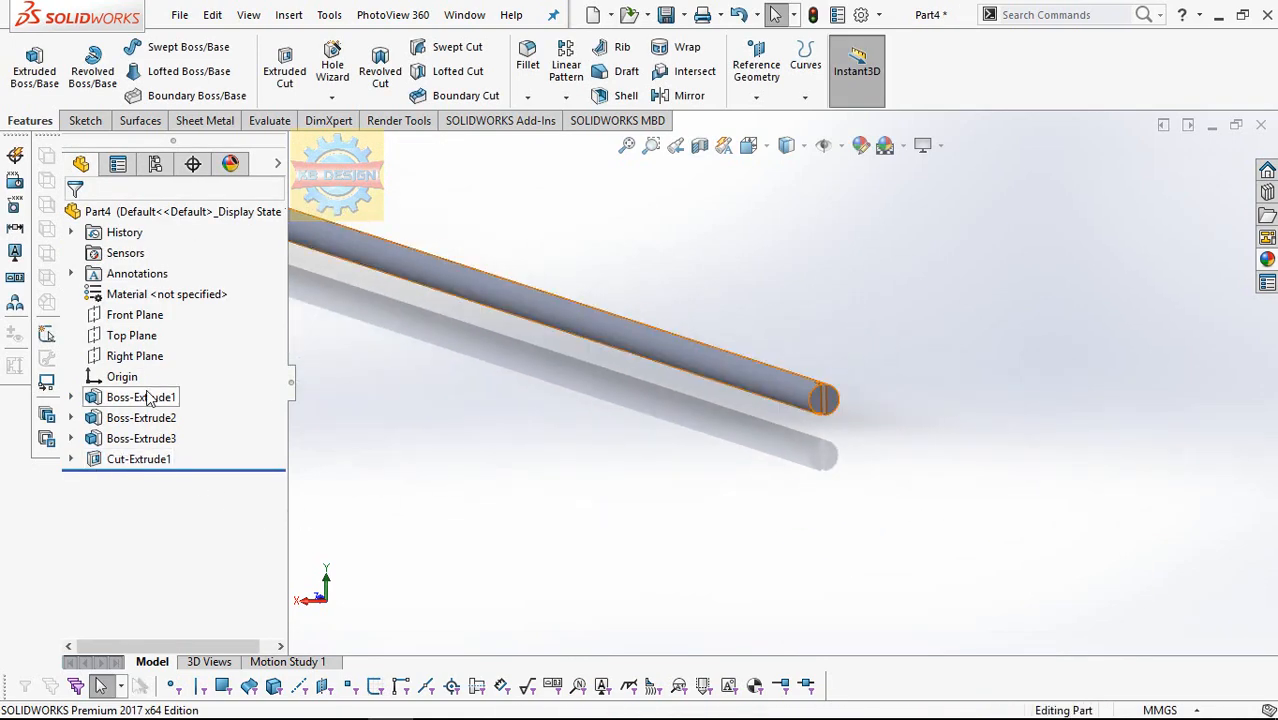
left_click(146, 315)
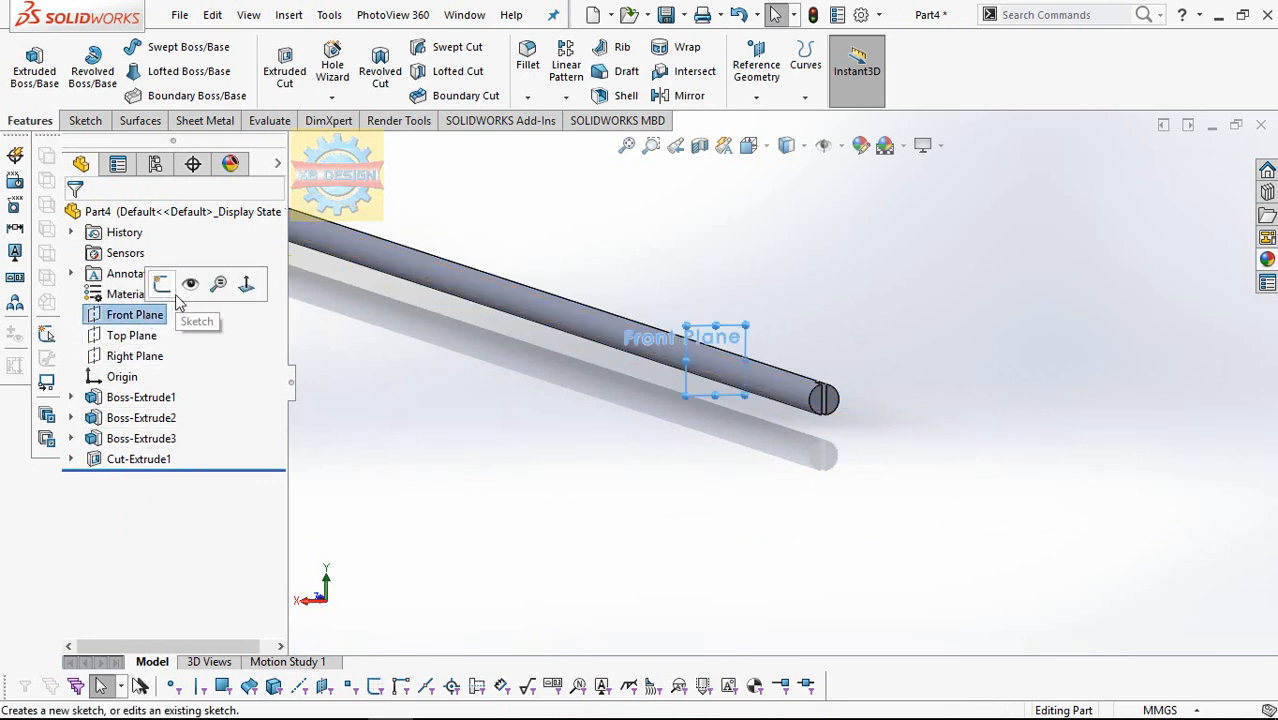
left_click(162, 285)
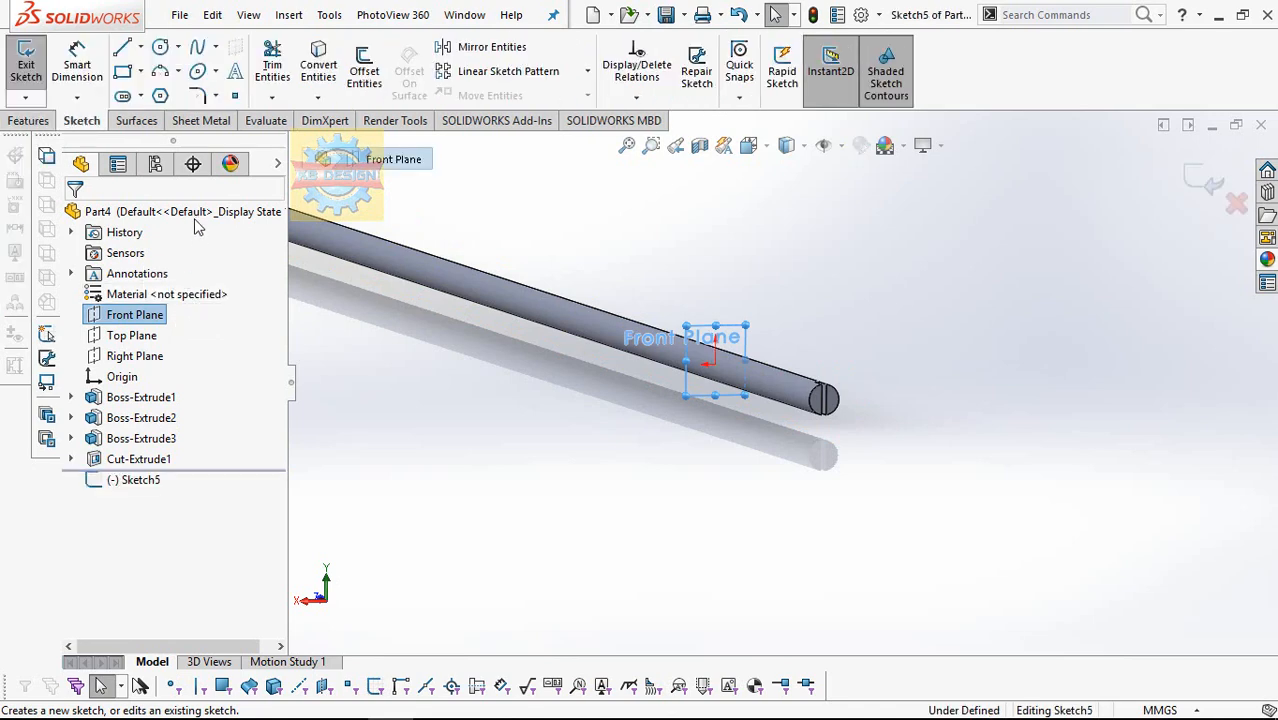
left_click(160, 47)
left_click(713, 362)
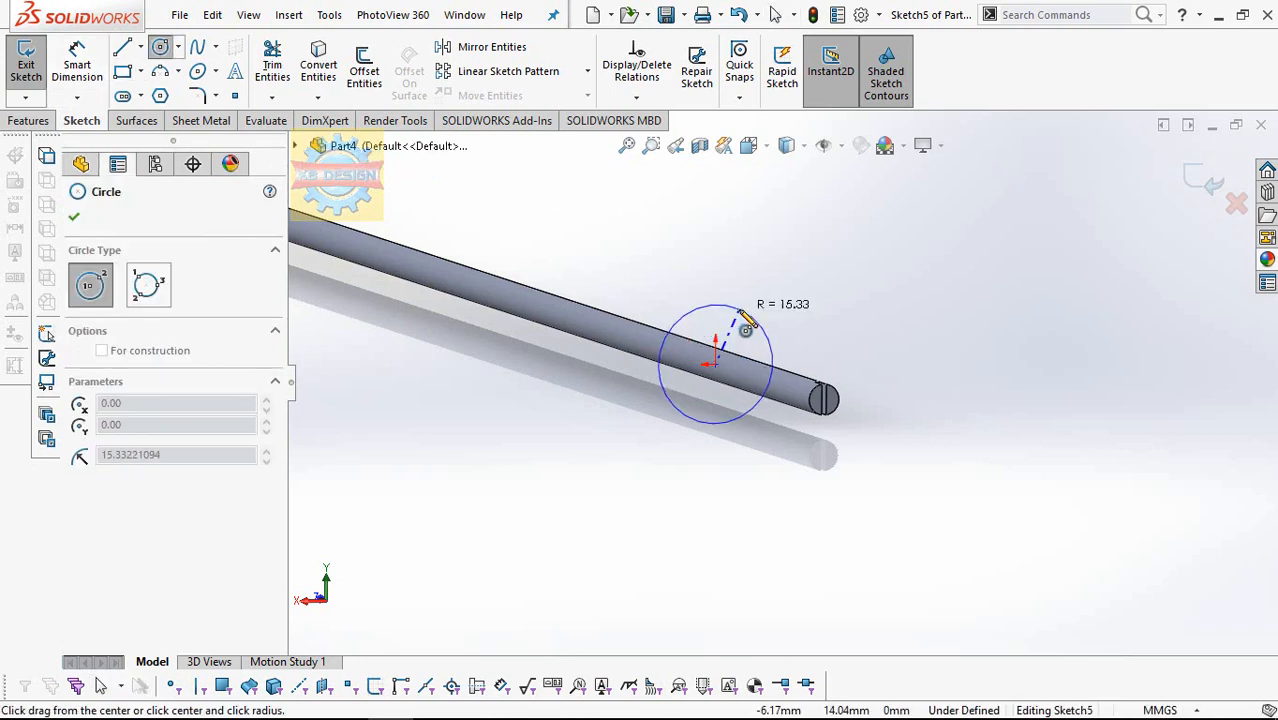
left_click(747, 325)
key("Escape")
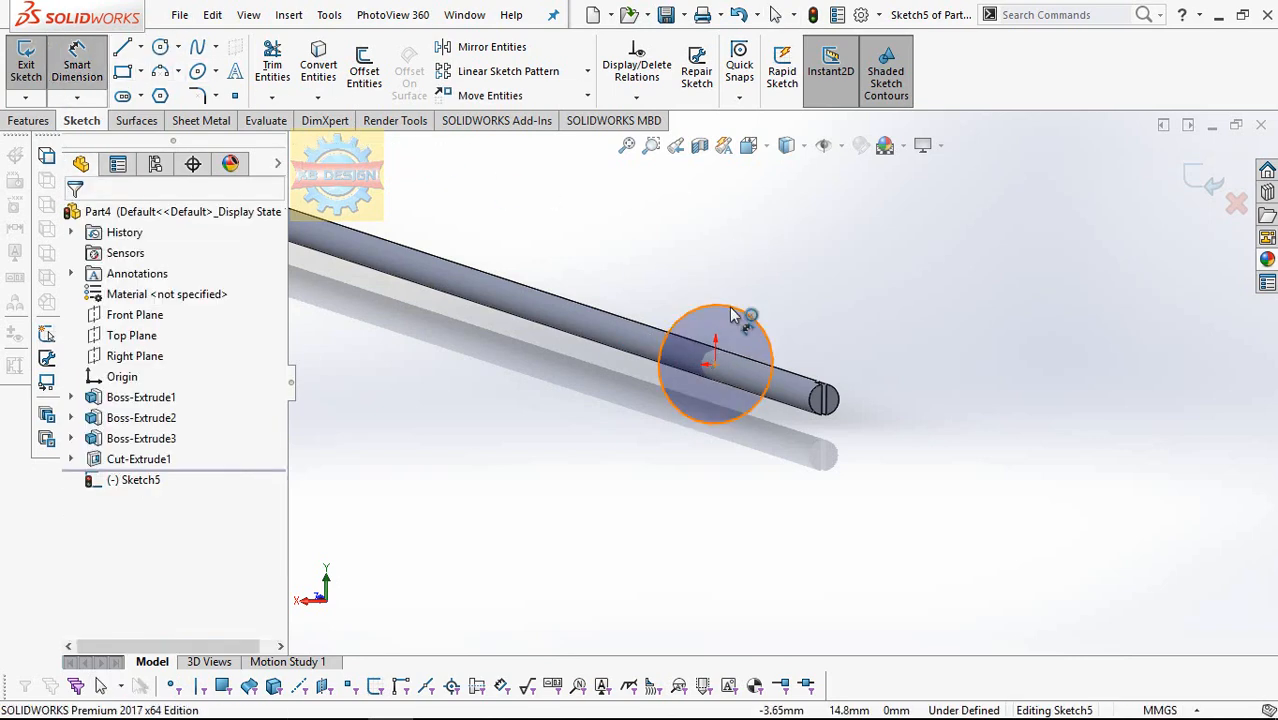
- Dimension the circle's diameter to 40 mm
left_click(737, 313)
left_click(763, 278)
type("40")
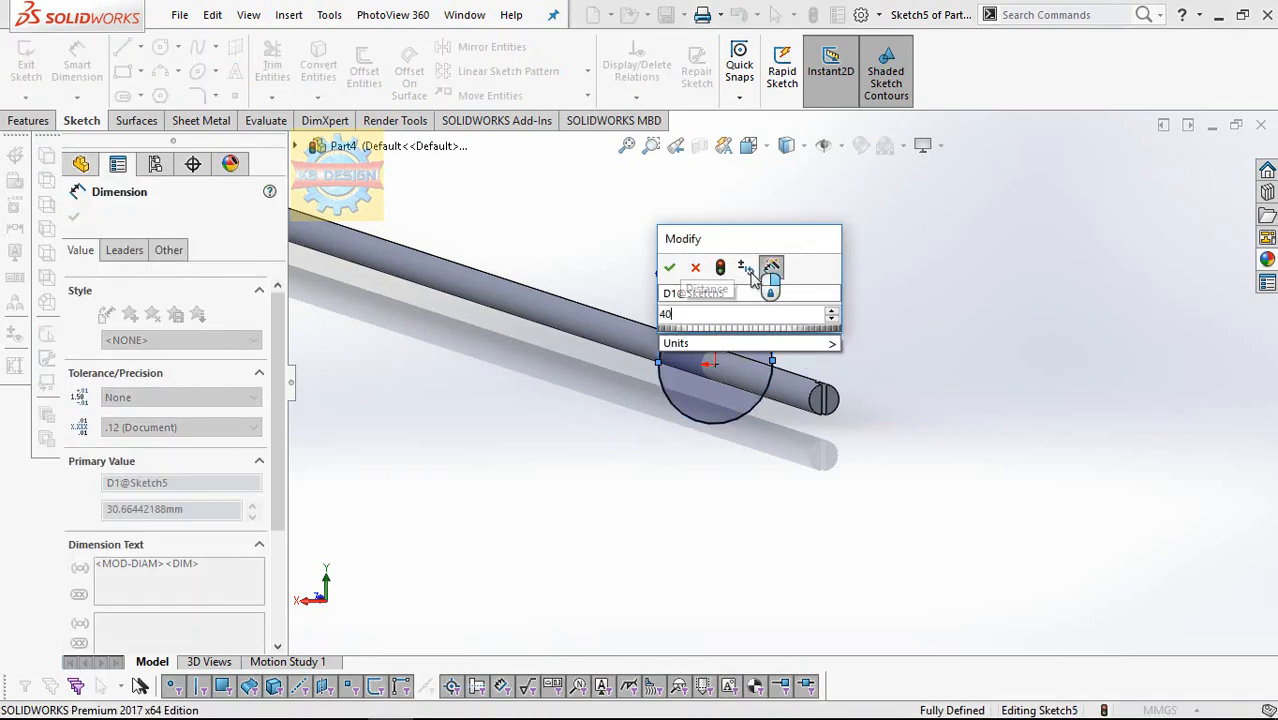
key("Return")
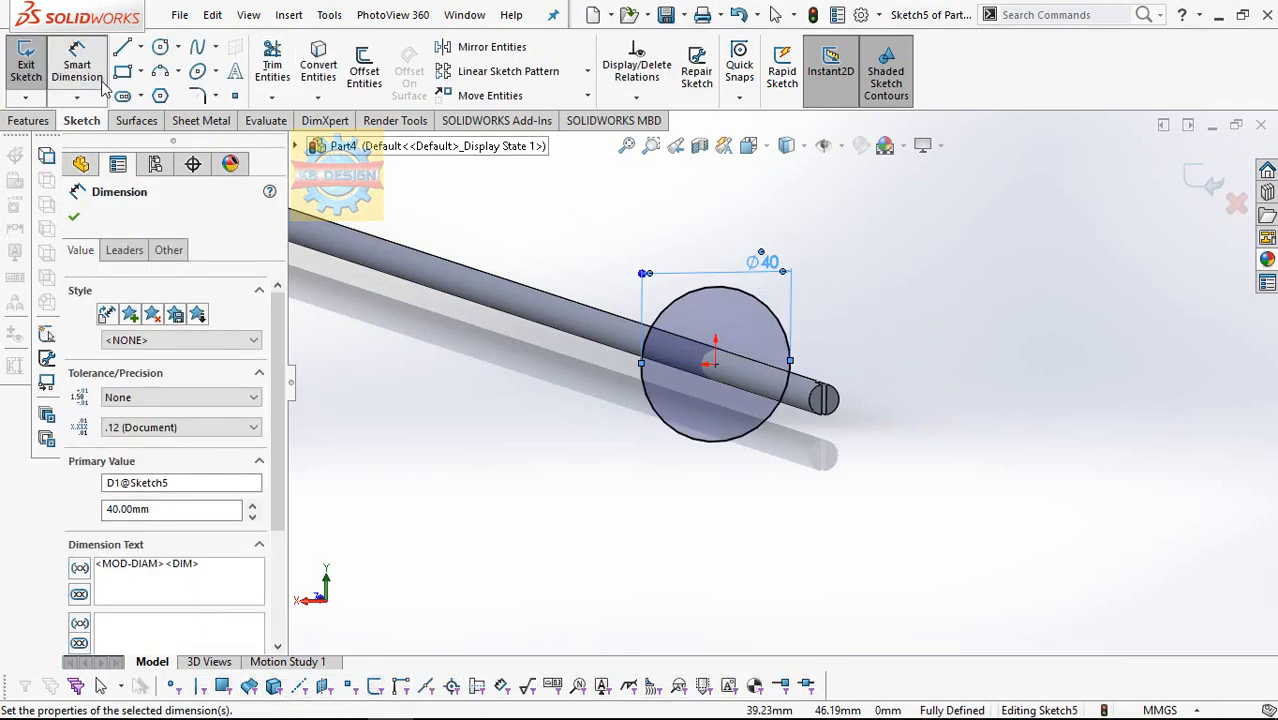
- Start extruding the 40 mm circle with a Blind depth of 42 mm and a 19-degree inward draft in the first direction
left_click(30, 121)
left_click(34, 68)
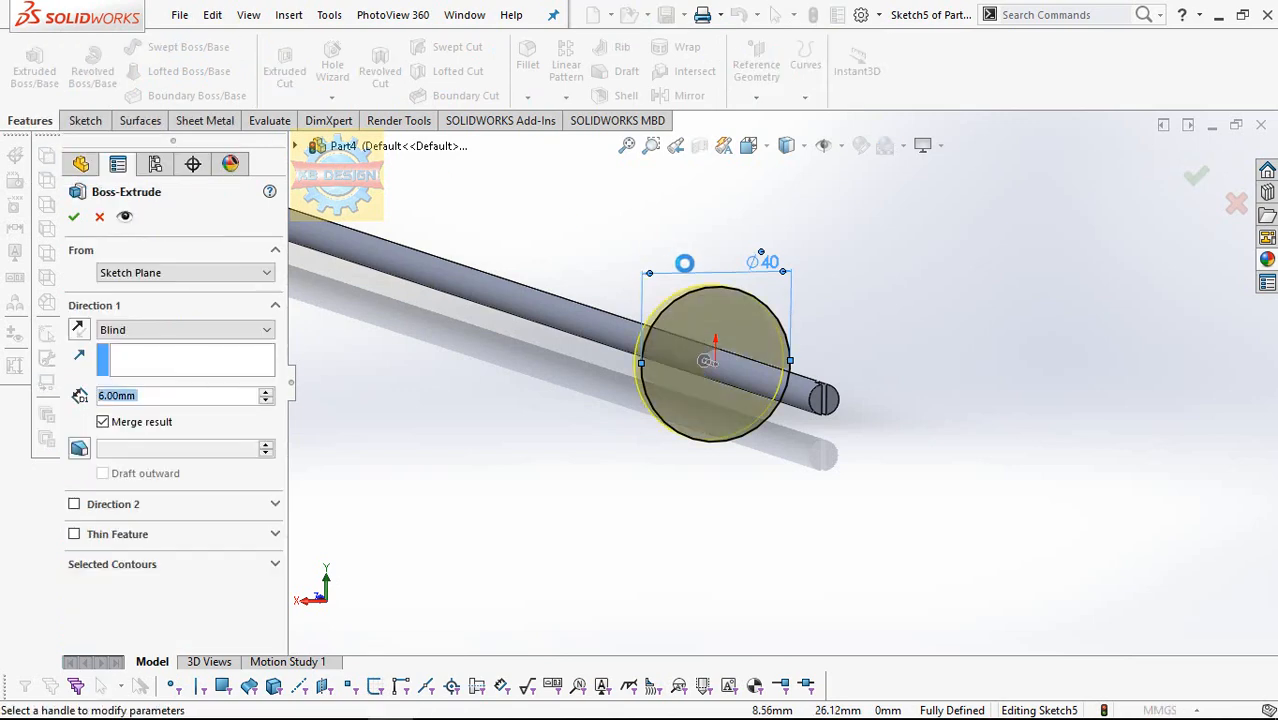
type("42")
key("Return")
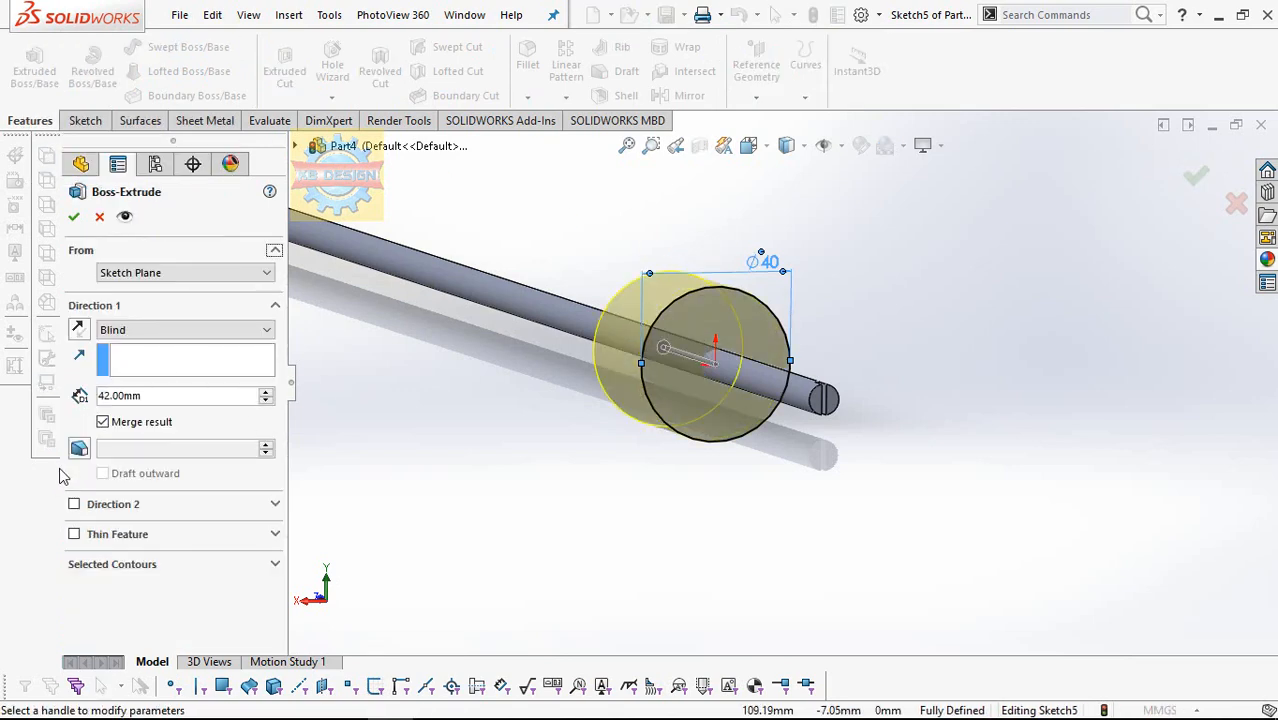
left_click(79, 448)
type("1")
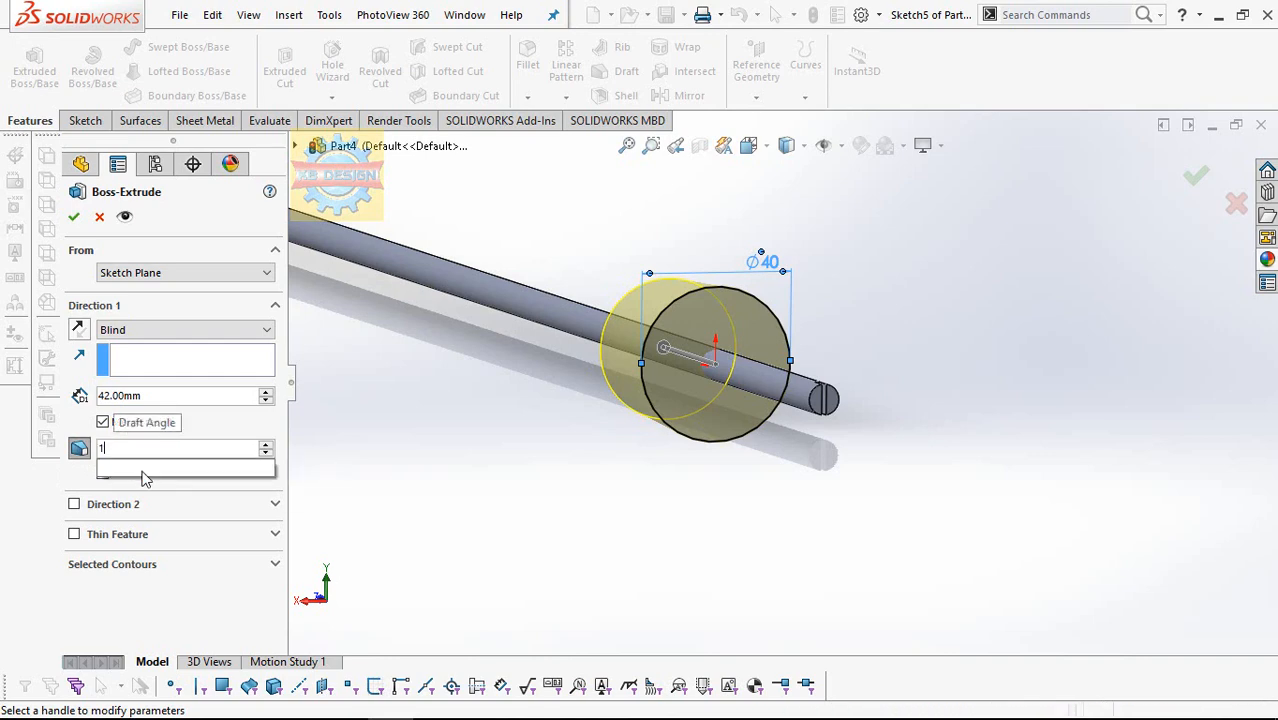
type("9")
key("Return")
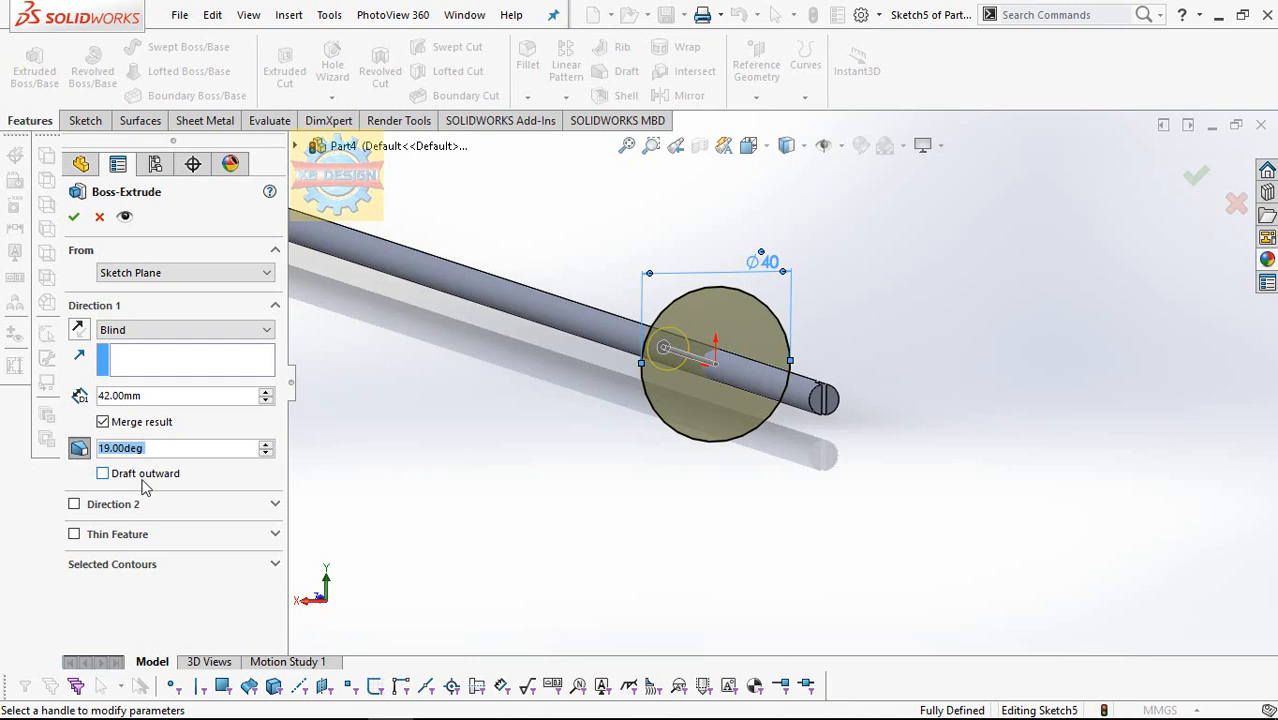
- Add a second extrusion direction with a Blind depth of 66 mm and no draft, and create the body
left_click(118, 505)
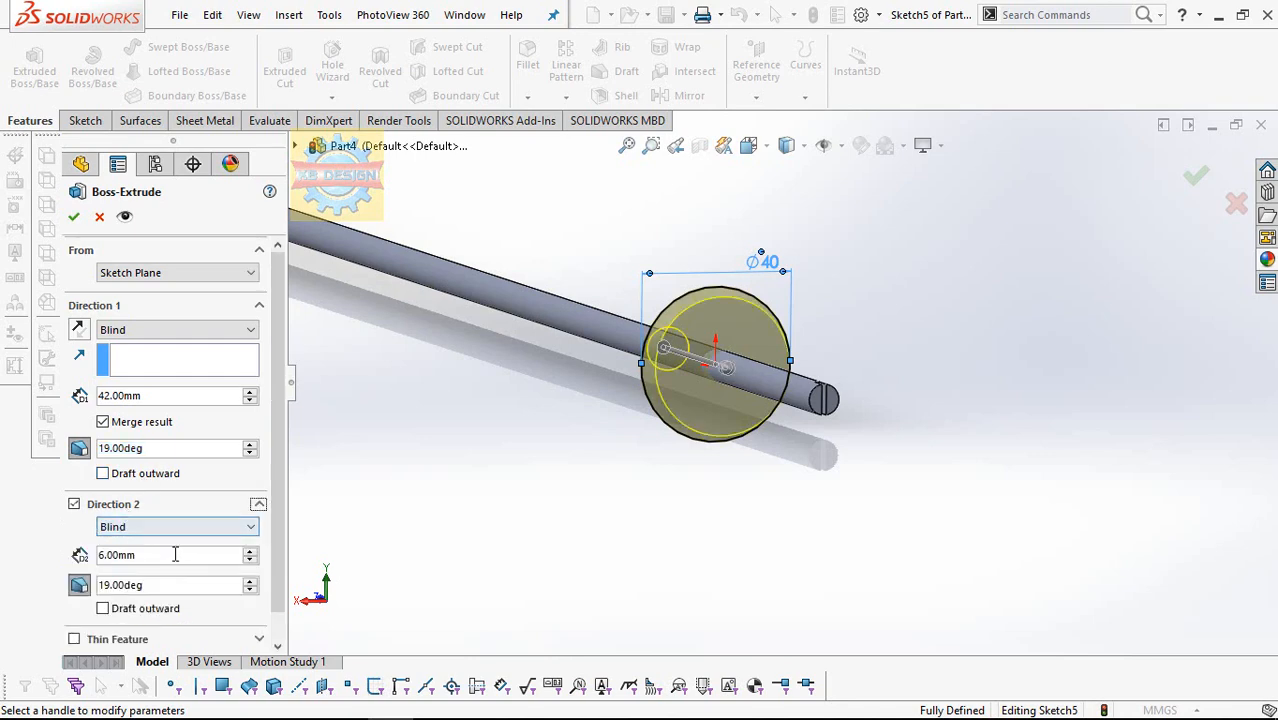
left_click(79, 585)
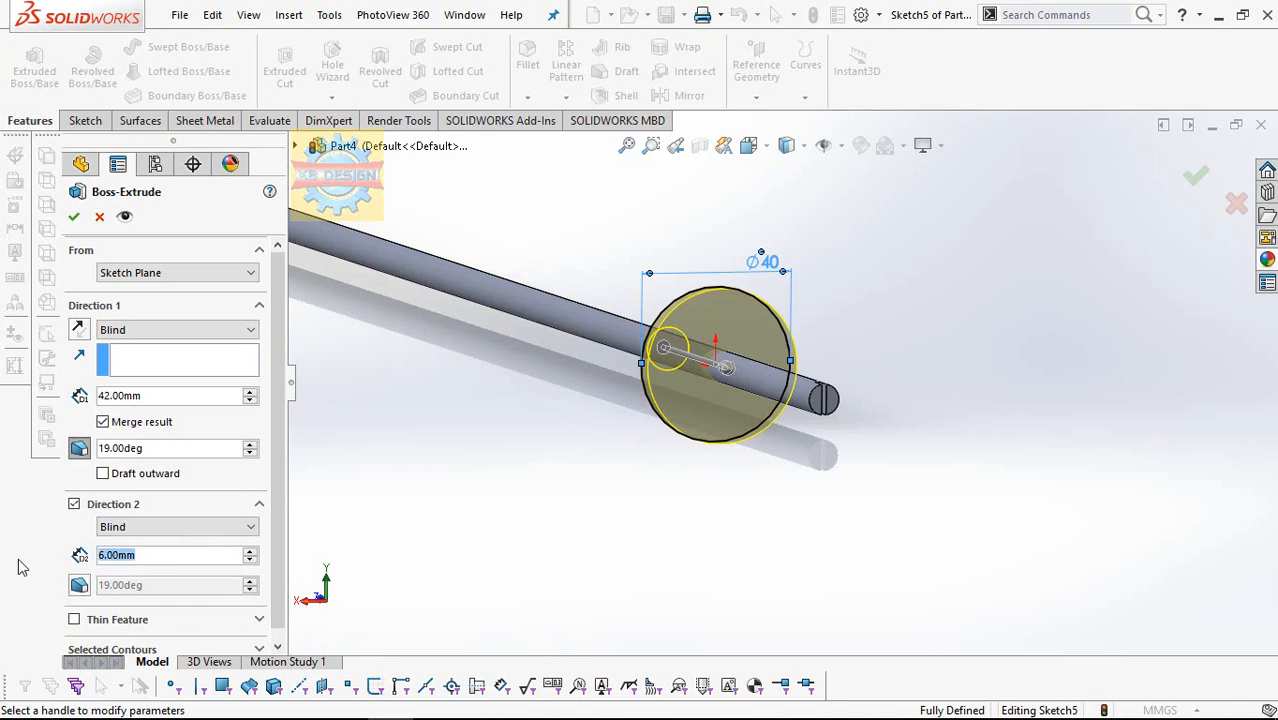
type("66")
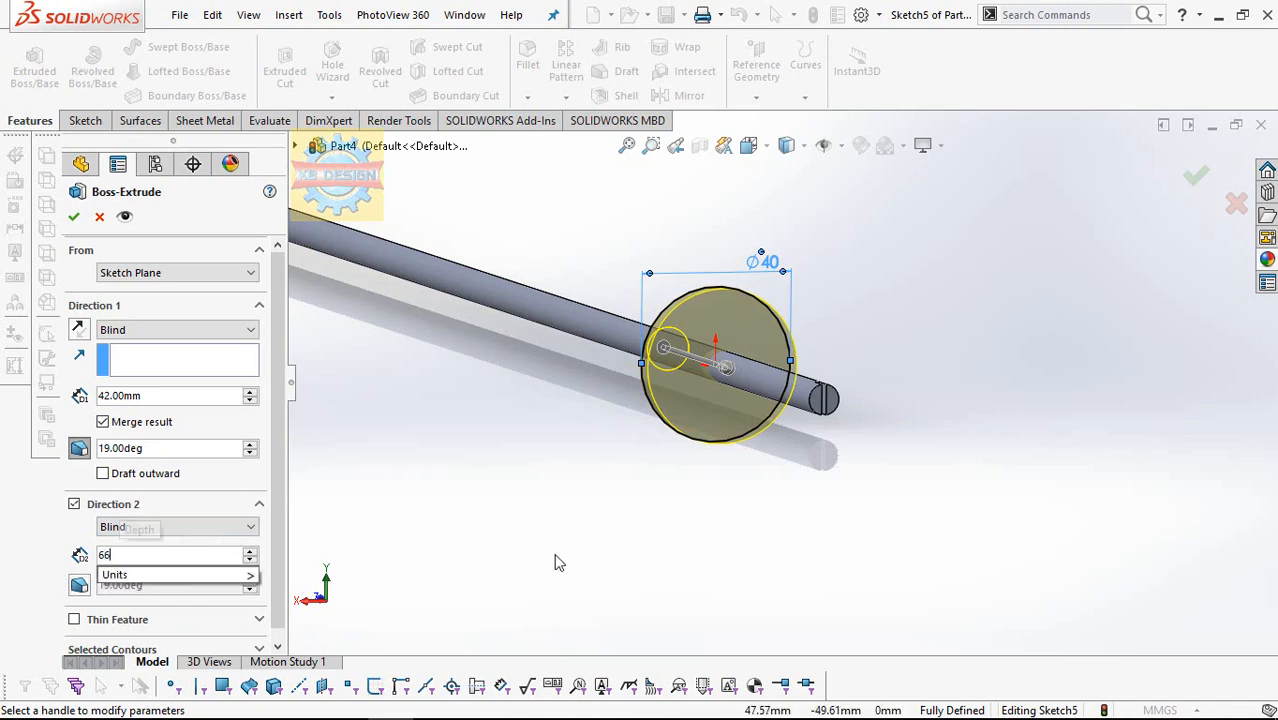
key("Return")
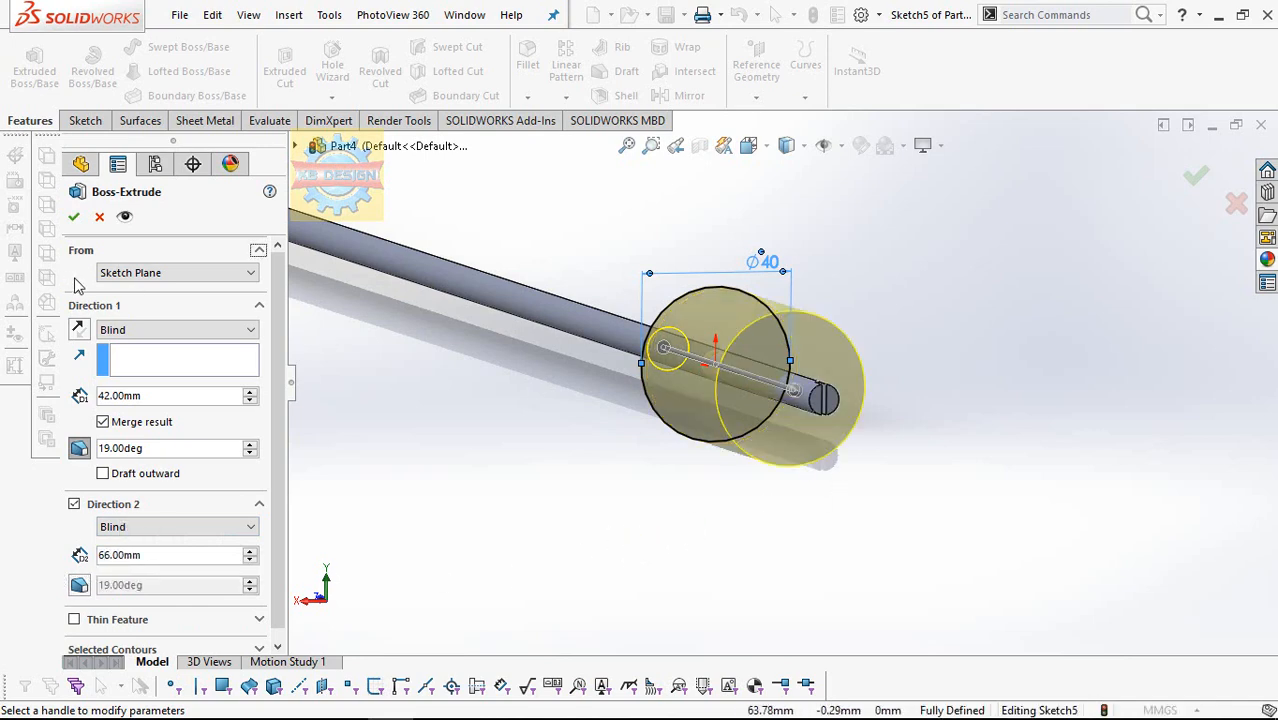
left_click(73, 216)
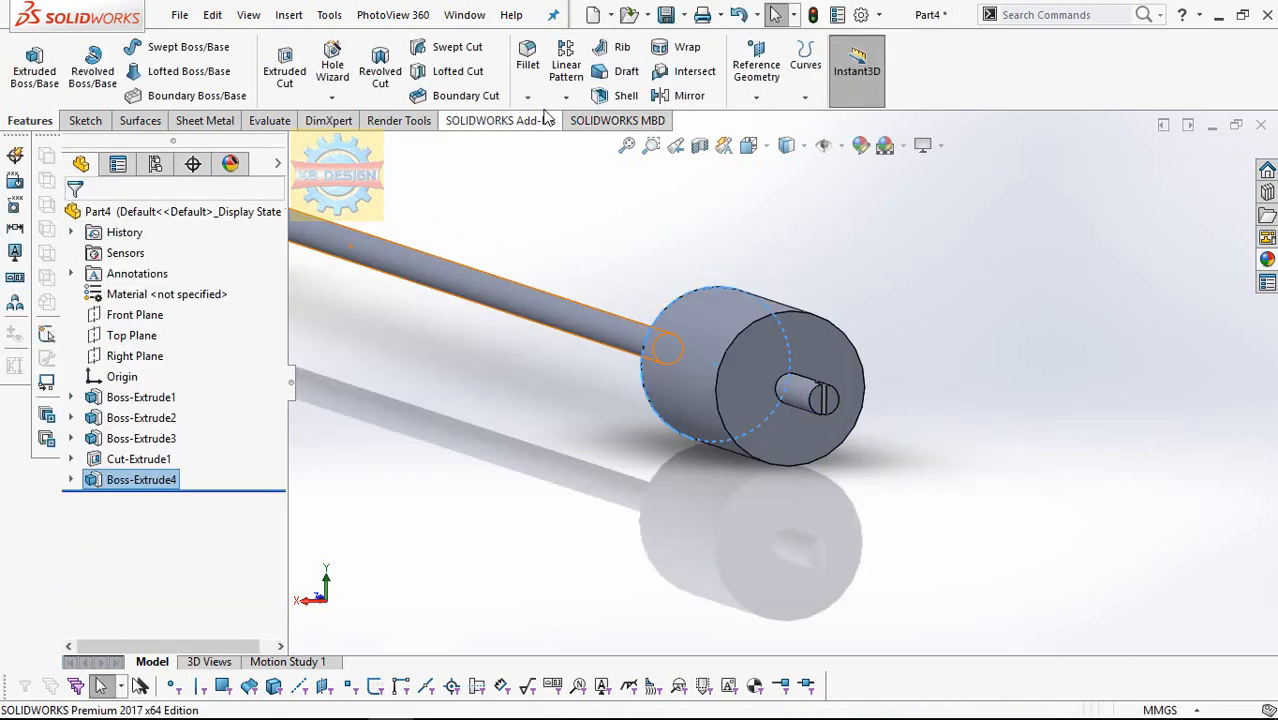
- Chamfer the outer circular edge of the body's rear face by 6 mm at 45 degrees
left_click(527, 97)
left_click(563, 141)
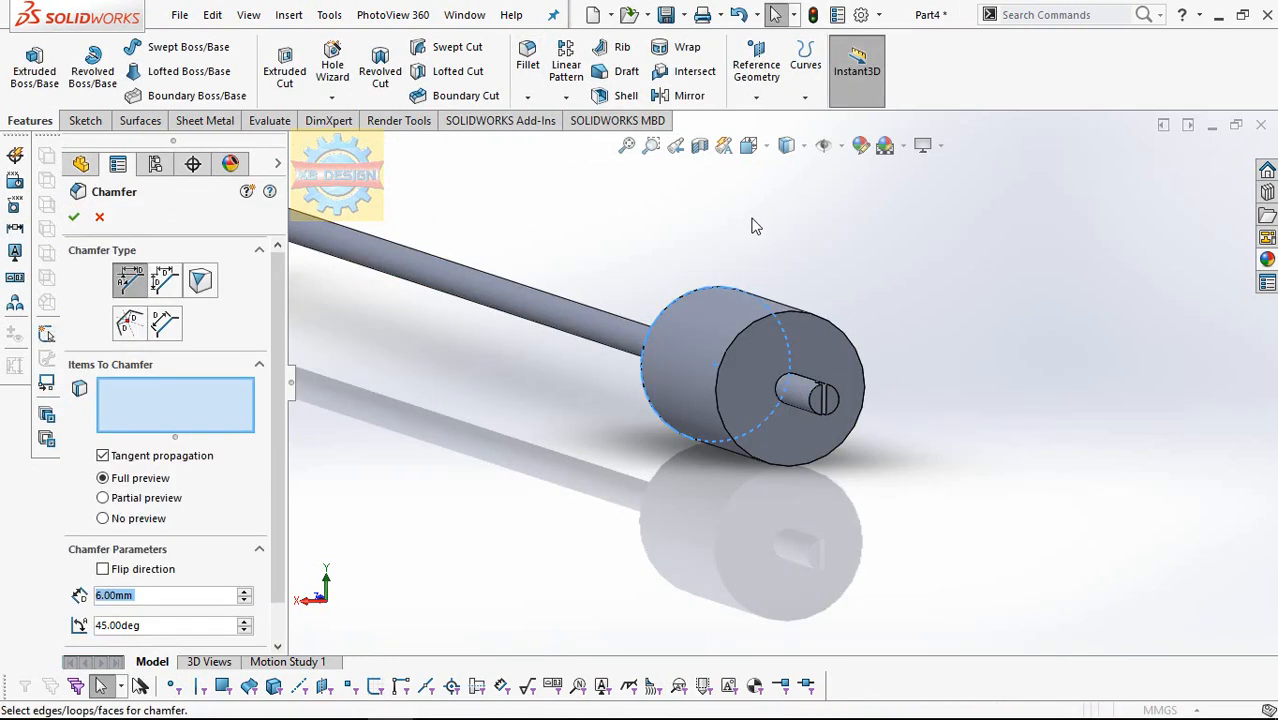
left_click(818, 326)
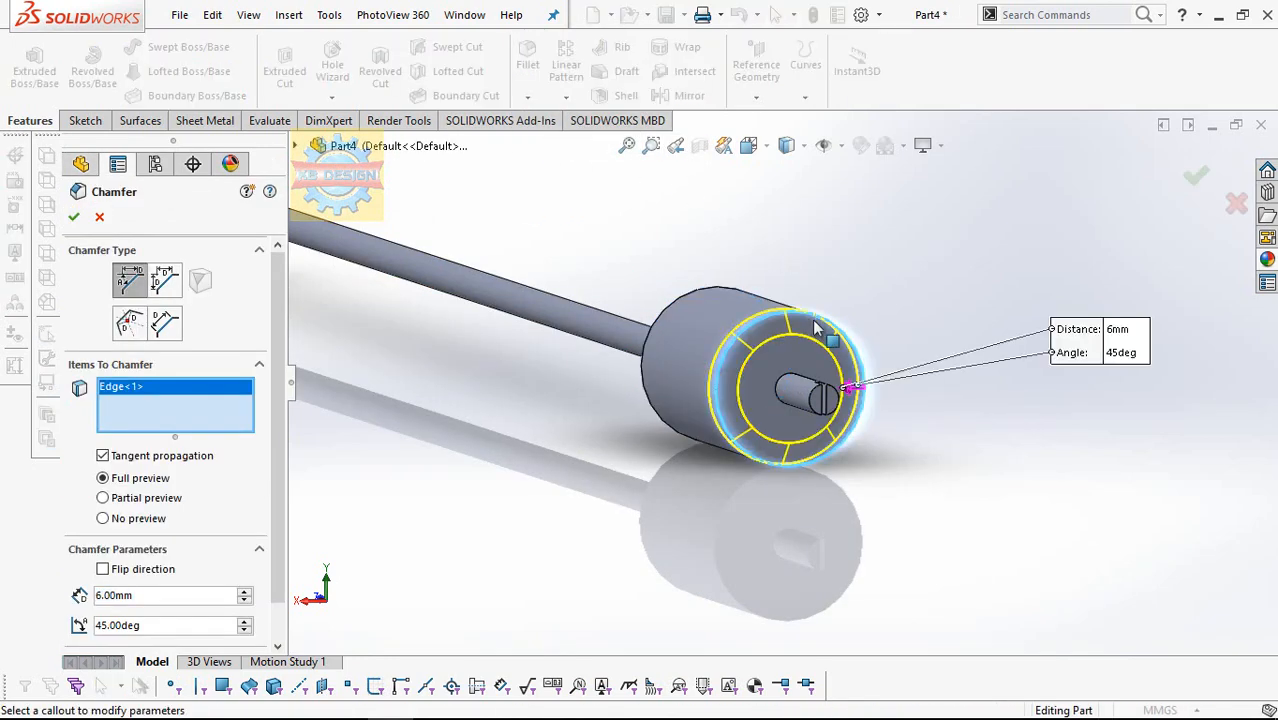
left_click(75, 220)
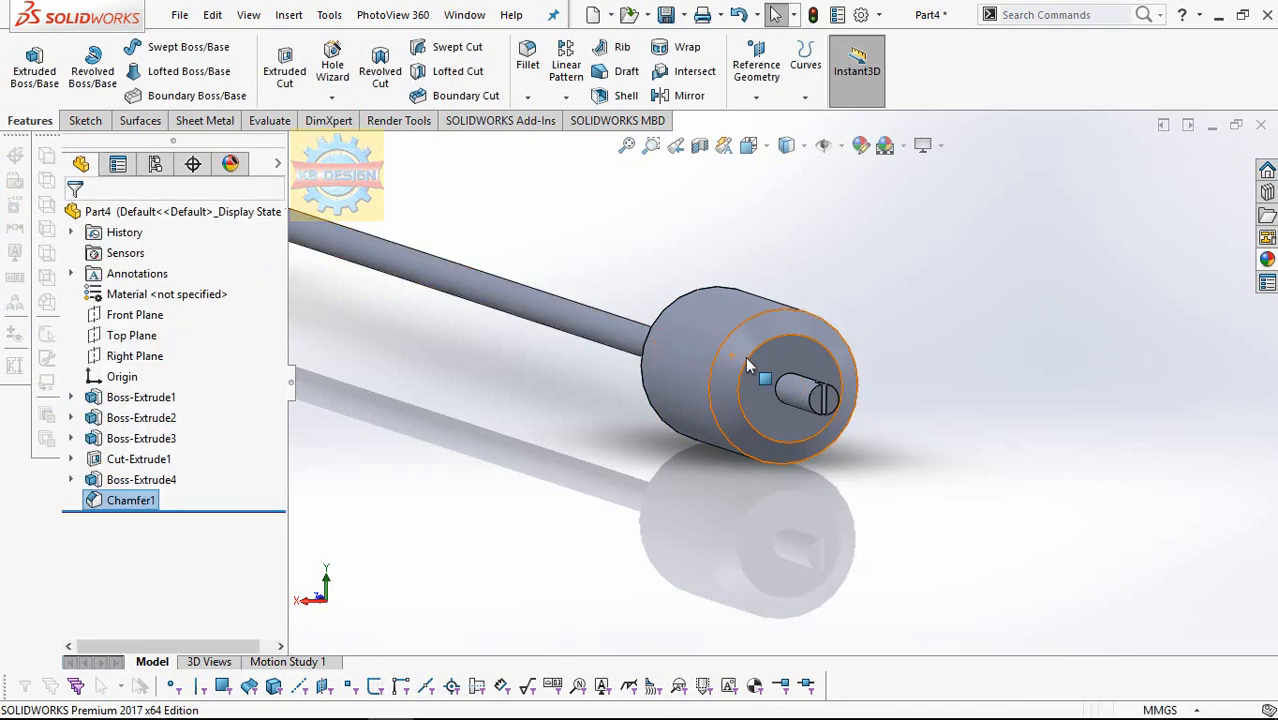
- Sketch a corner rectangle about 29.5 mm wide on the shaft's slotted end face, above and to the right of the origin
scroll(949, 382, "up", 3)
middle_click_drag(847, 363, 690, 392)
scroll(687, 393, "down", 3)
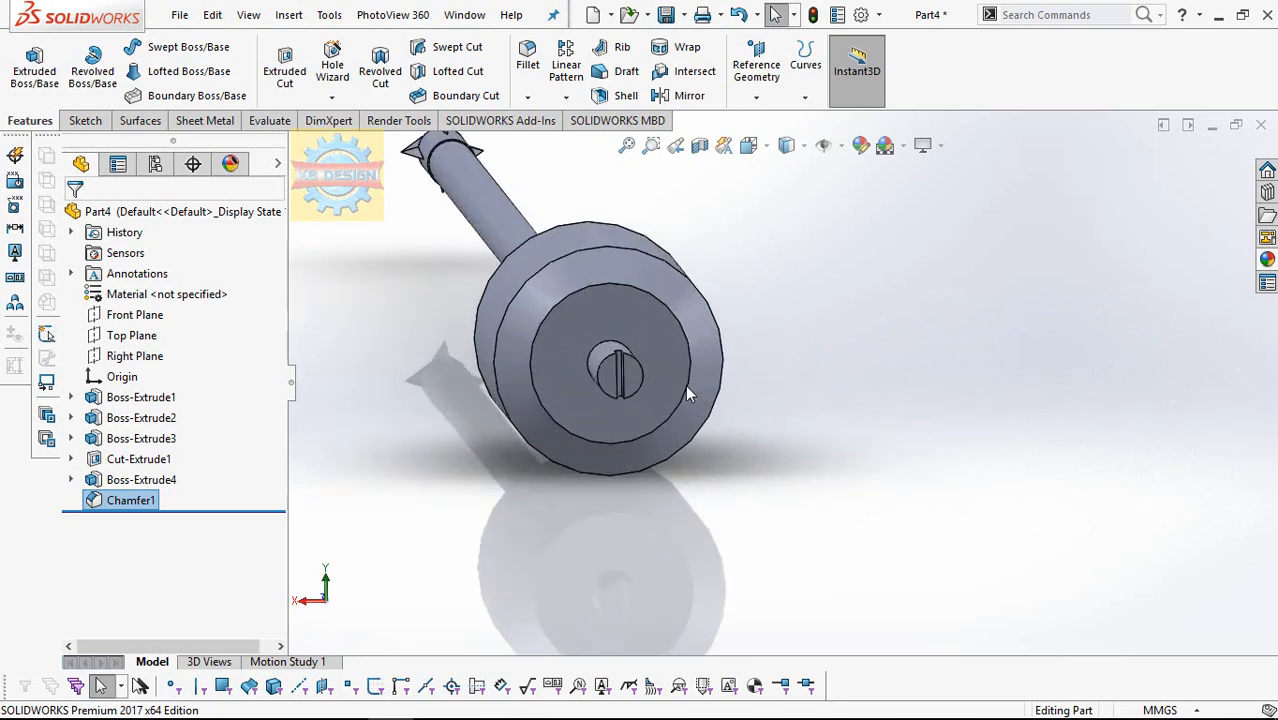
left_click(645, 343)
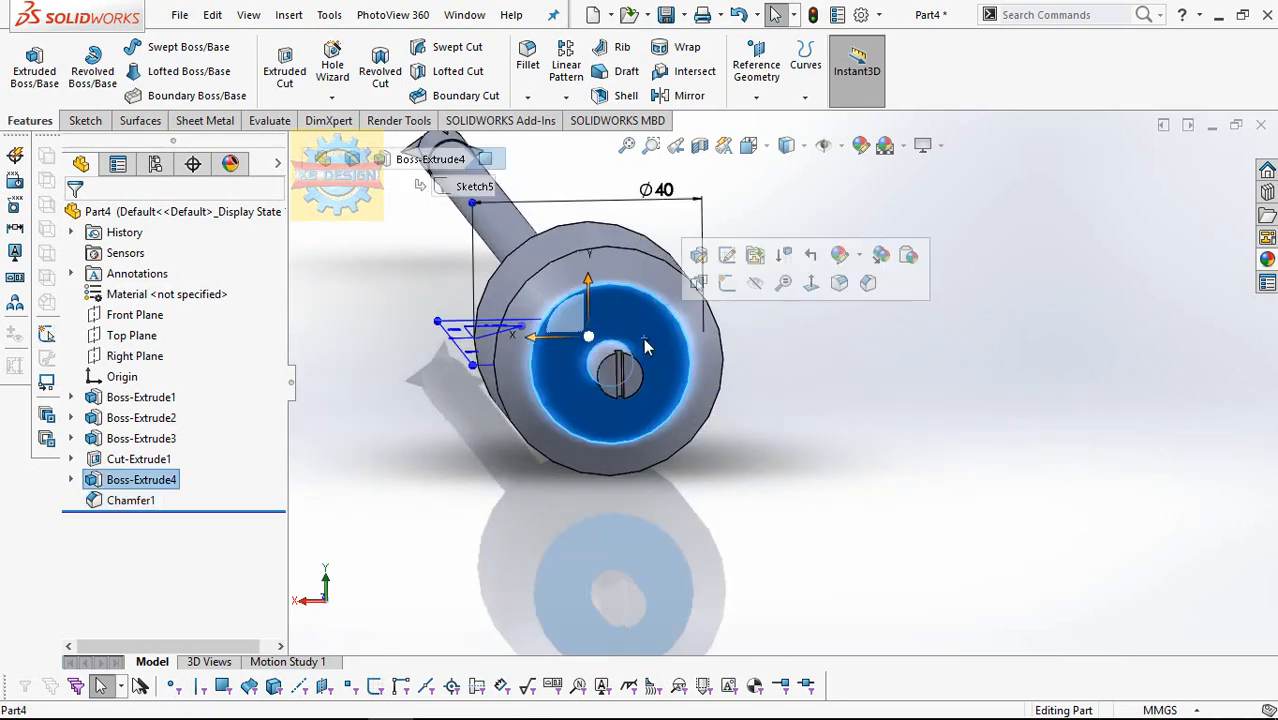
left_click(607, 378)
left_click(771, 320)
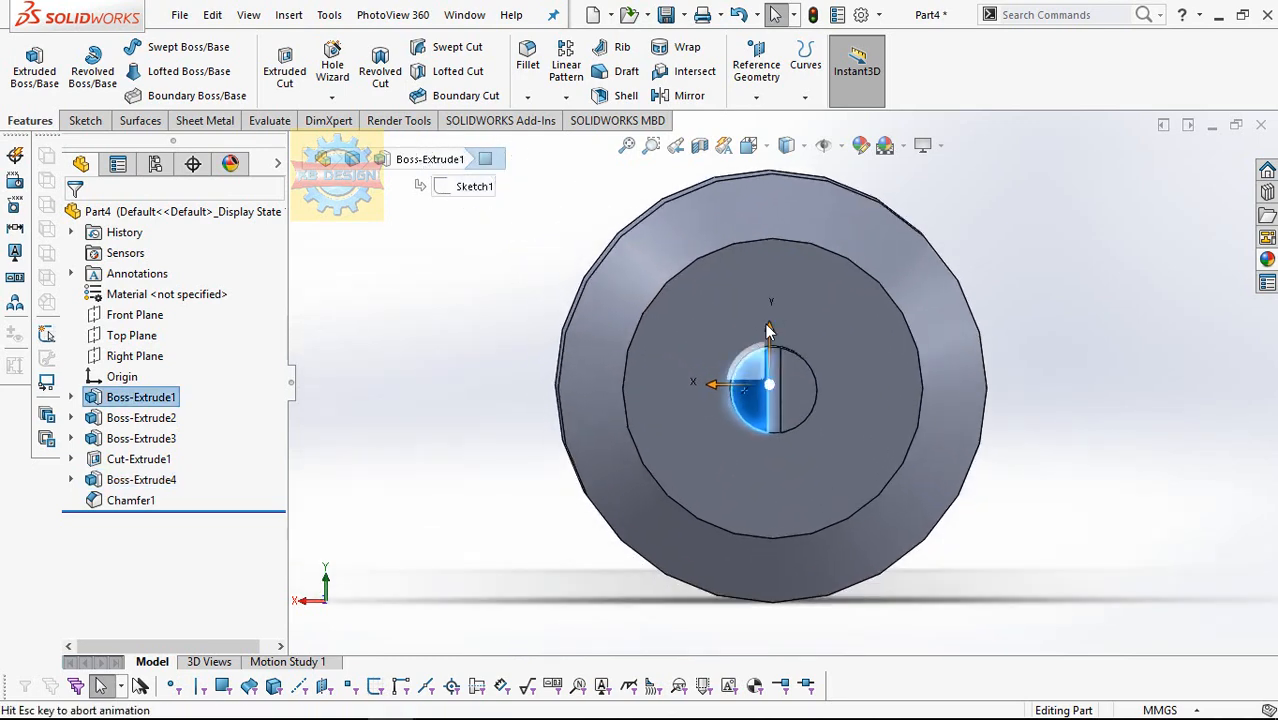
left_click(72, 121)
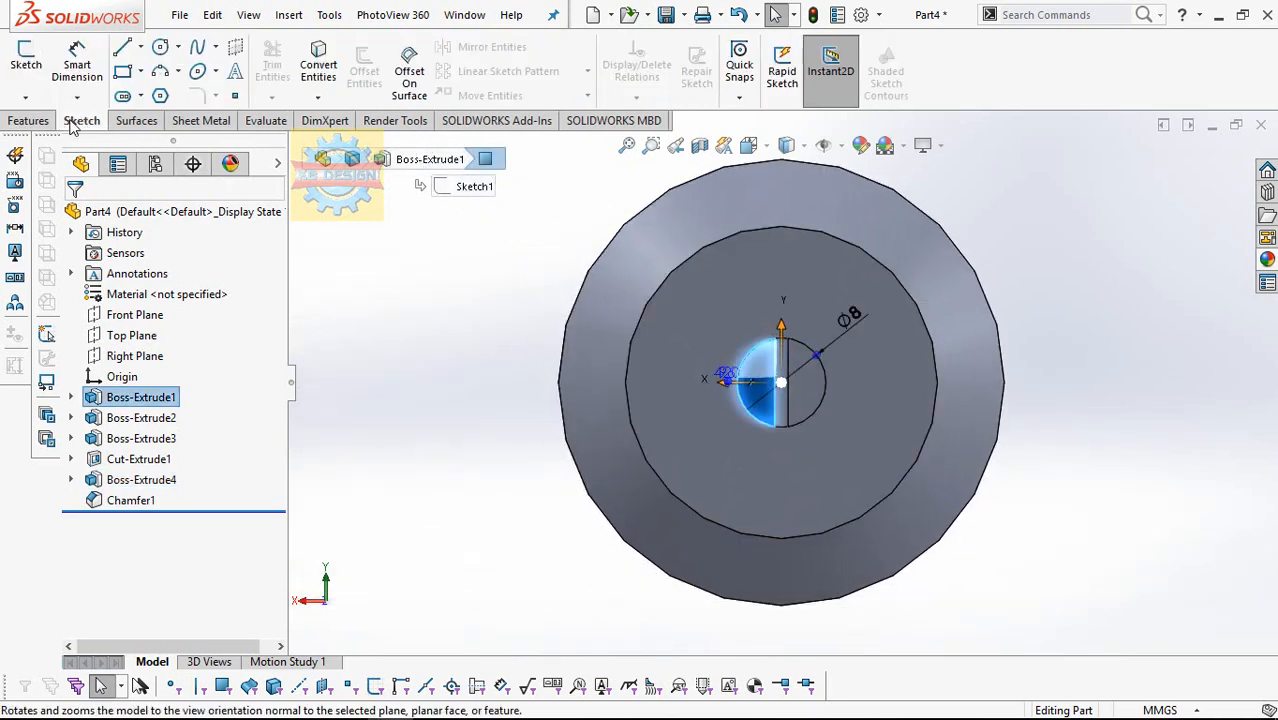
left_click(38, 72)
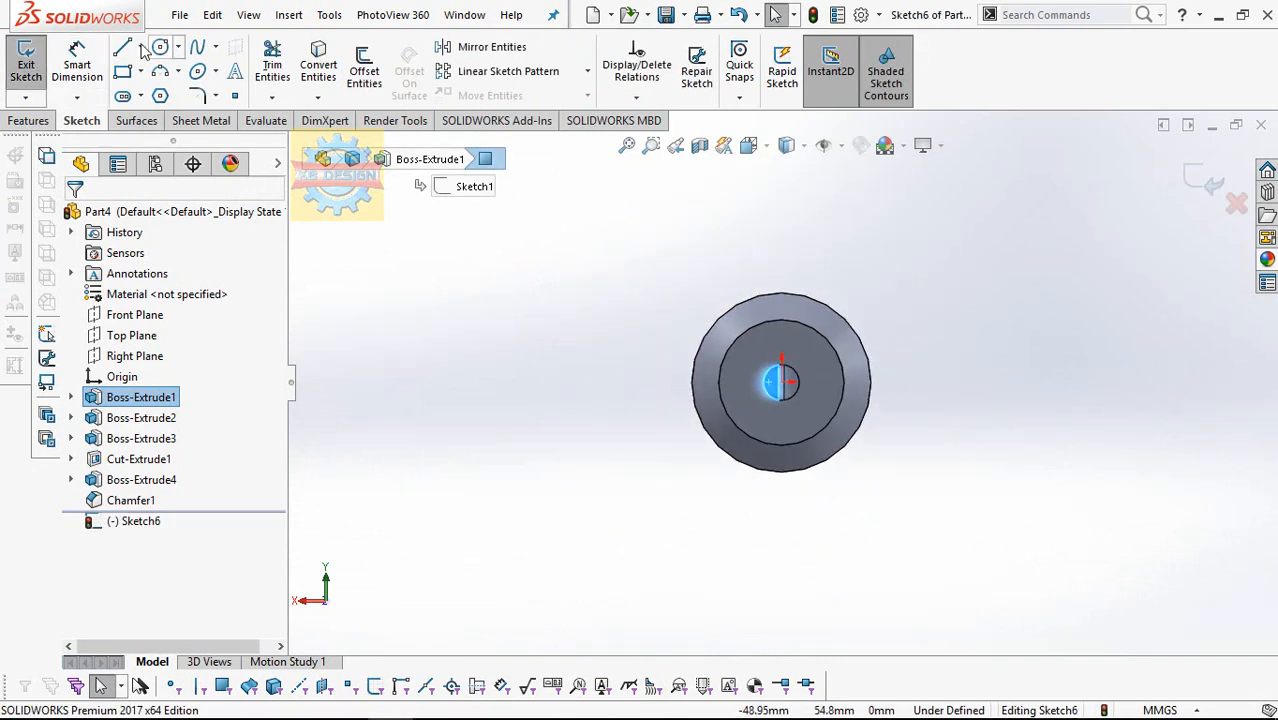
left_click(123, 72)
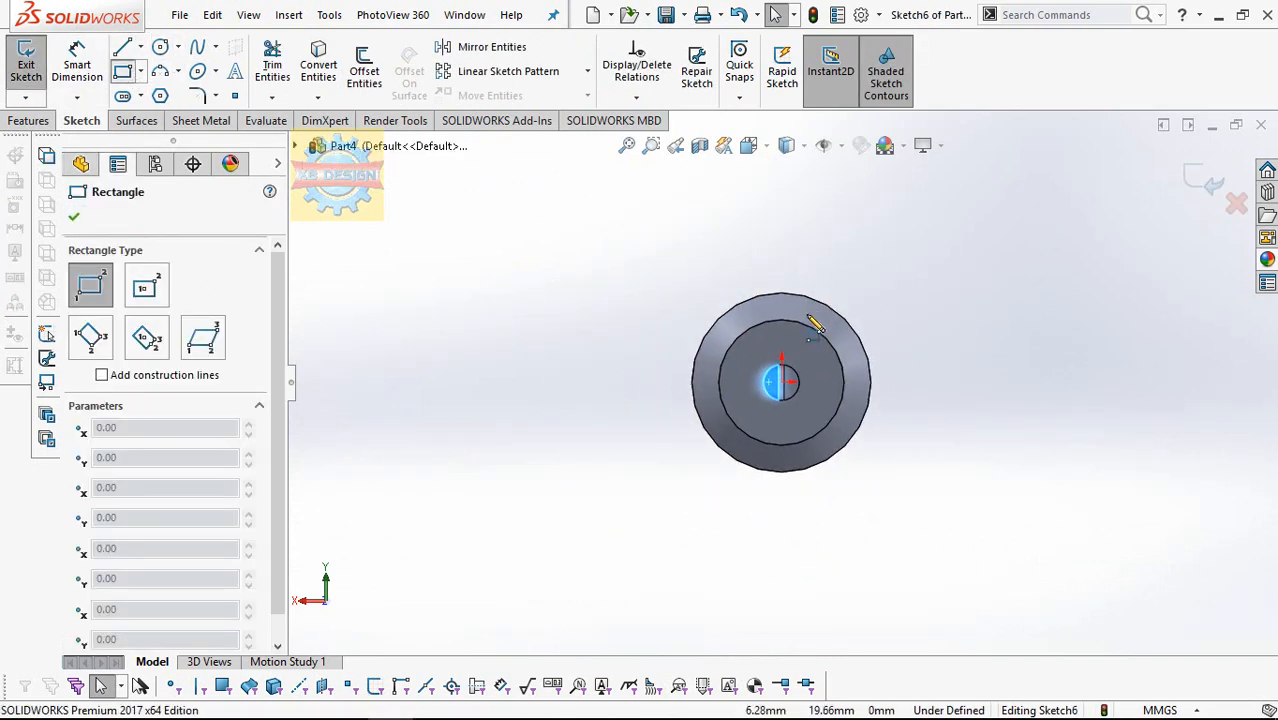
left_click(803, 246)
left_click(935, 339)
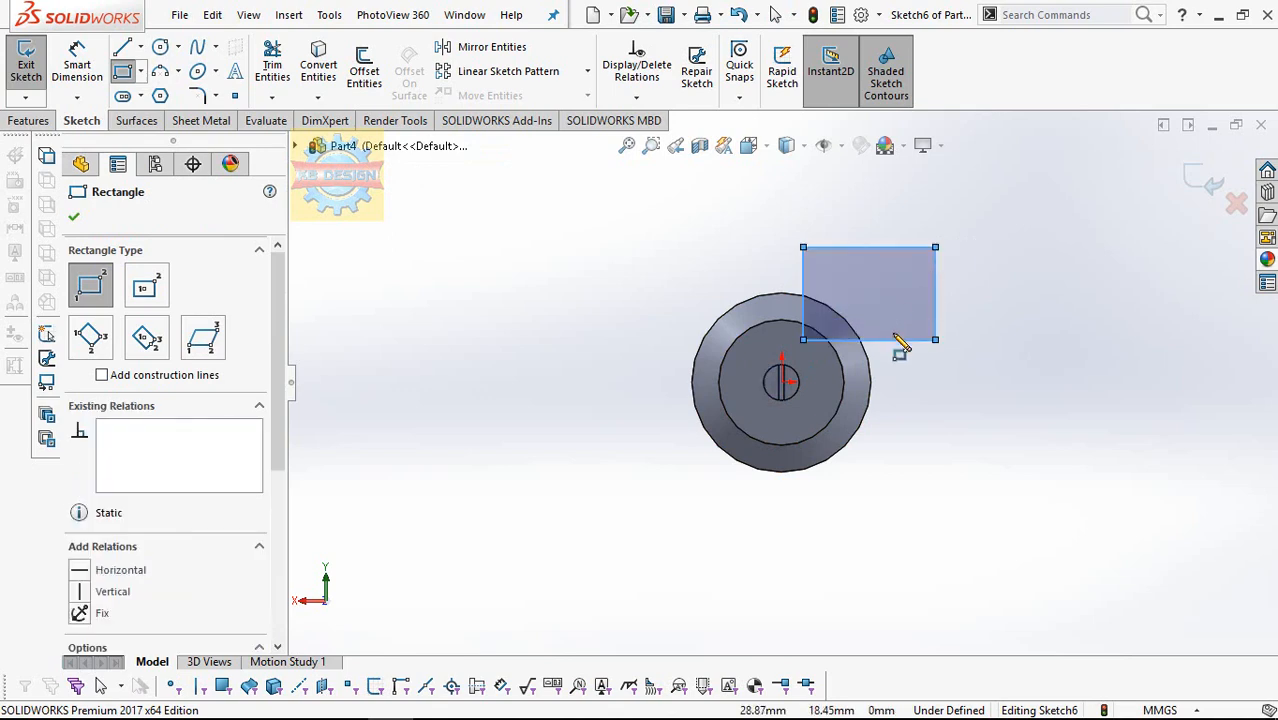
- Dimension the rectangle's inner vertical edge to 1.8 mm from the origin
scroll(910, 335, "down", 3)
left_click(77, 65)
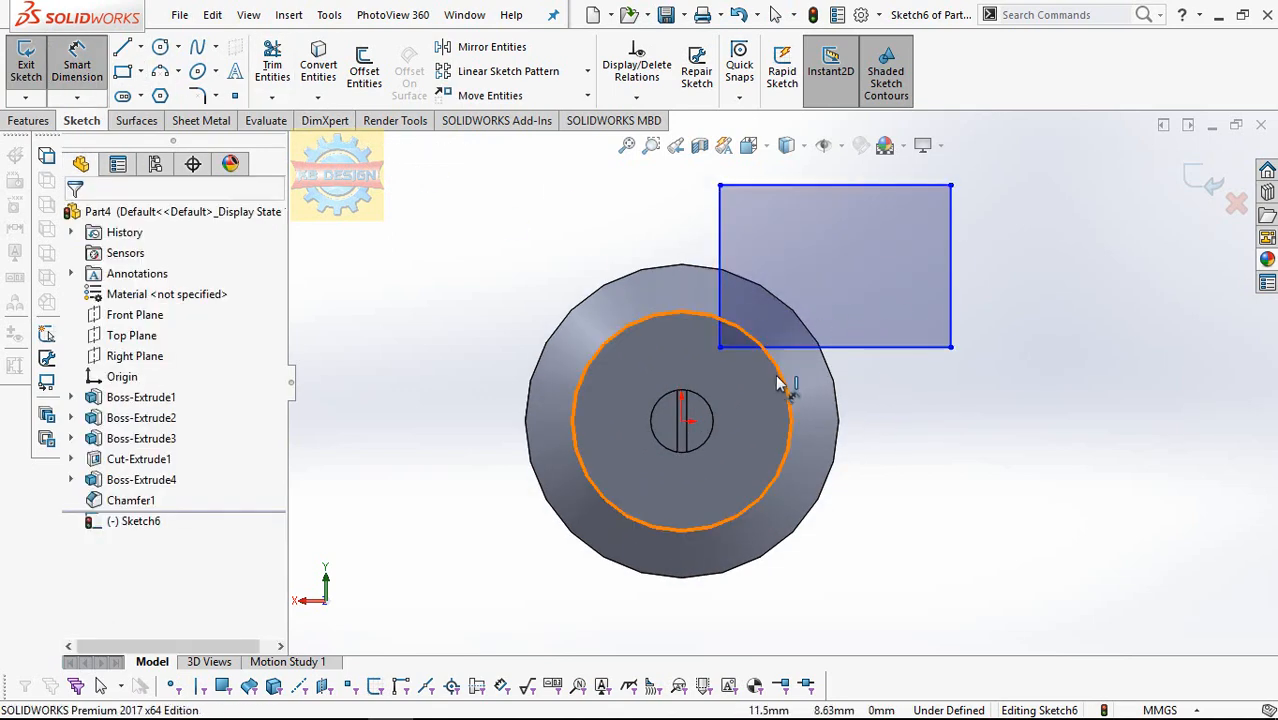
left_click(681, 421)
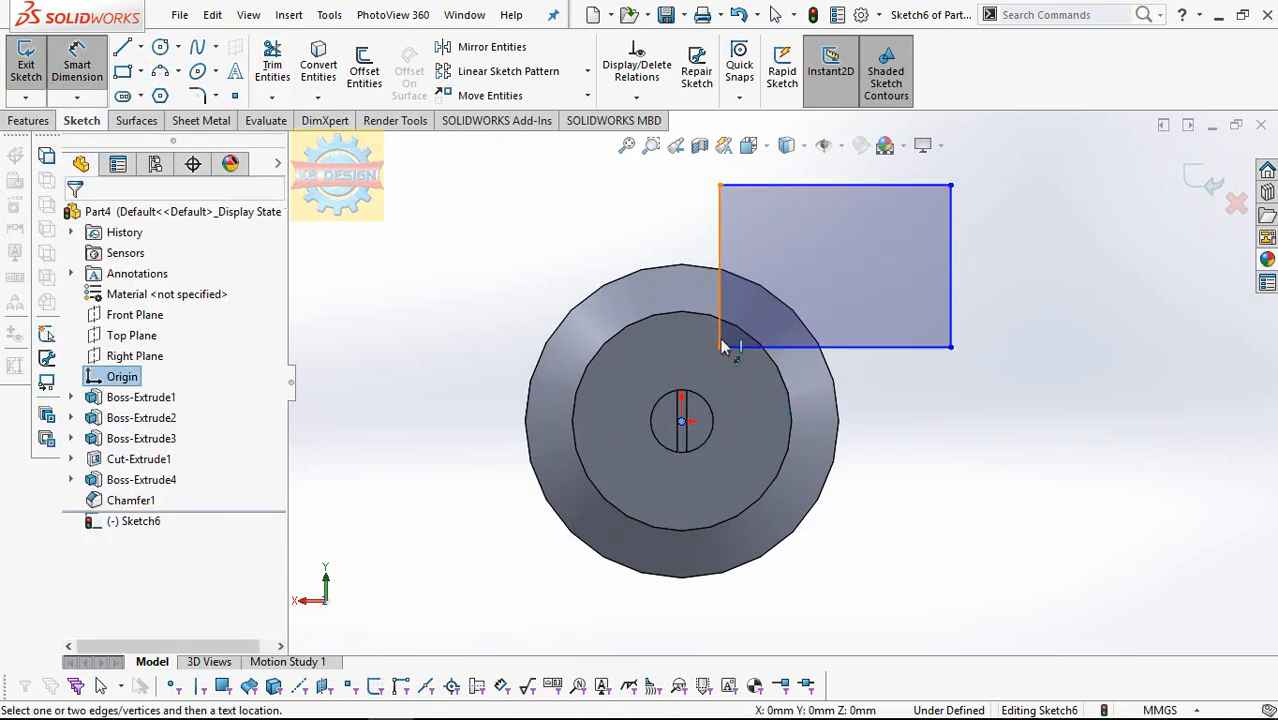
left_click(720, 340)
left_click(698, 300)
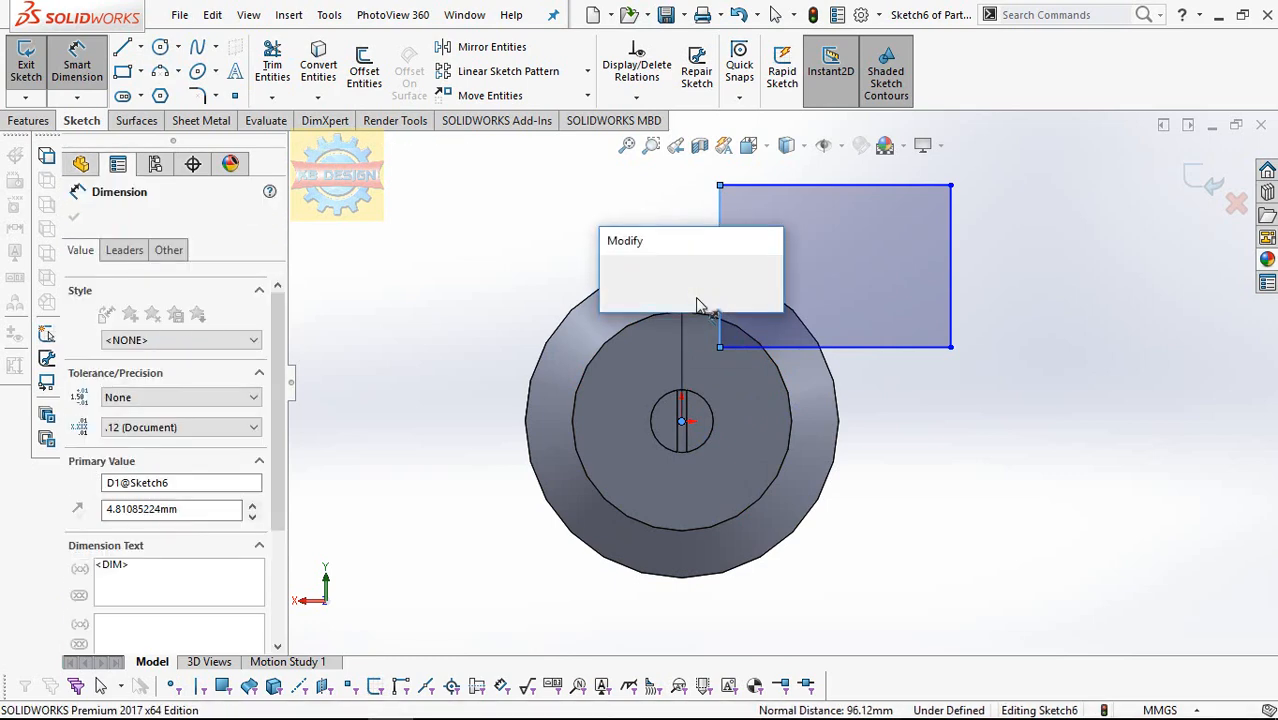
type("1.8")
key("Return")
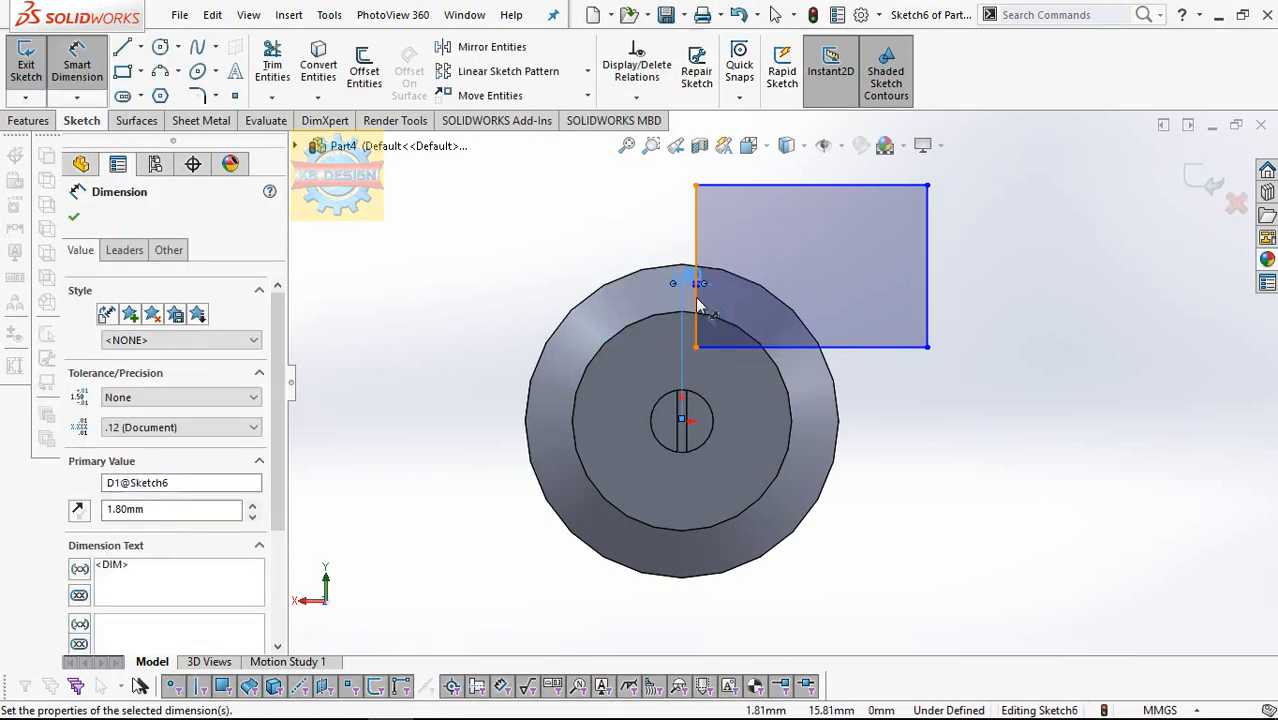
- Dimension the rectangle's lower horizontal edge to 1.8 mm from the origin
left_click(733, 348)
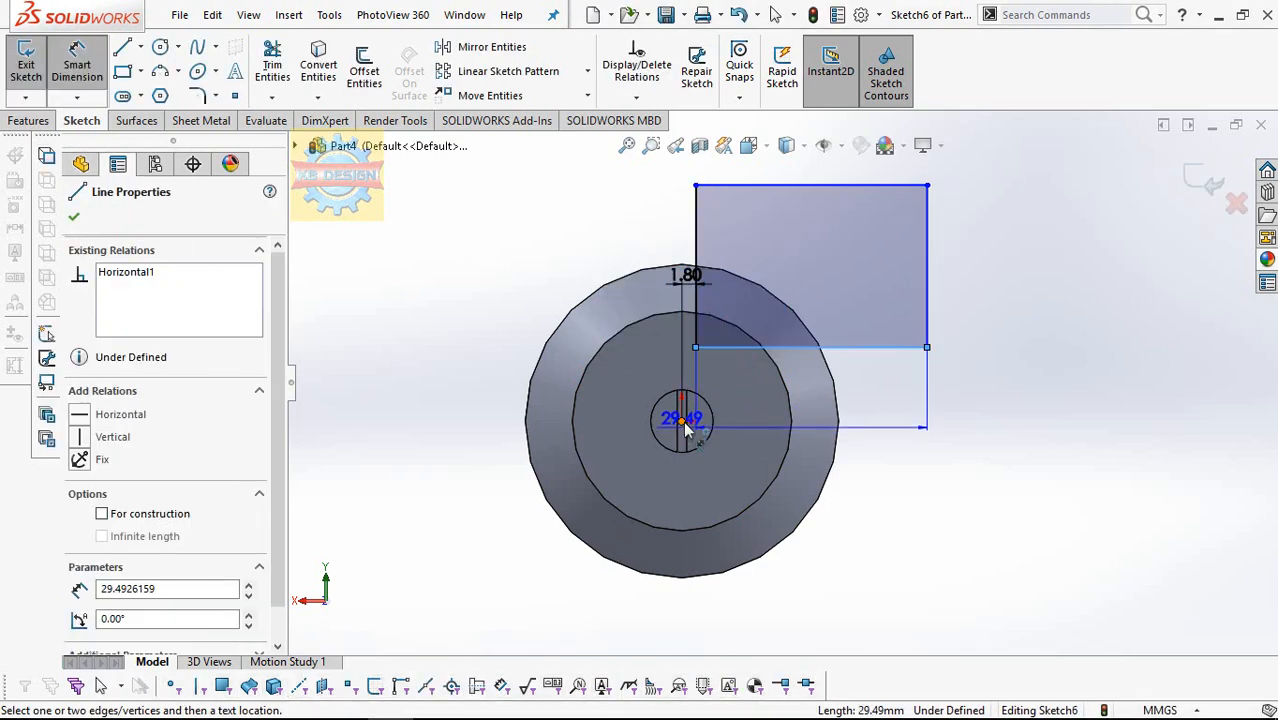
left_click(681, 421)
left_click(906, 398)
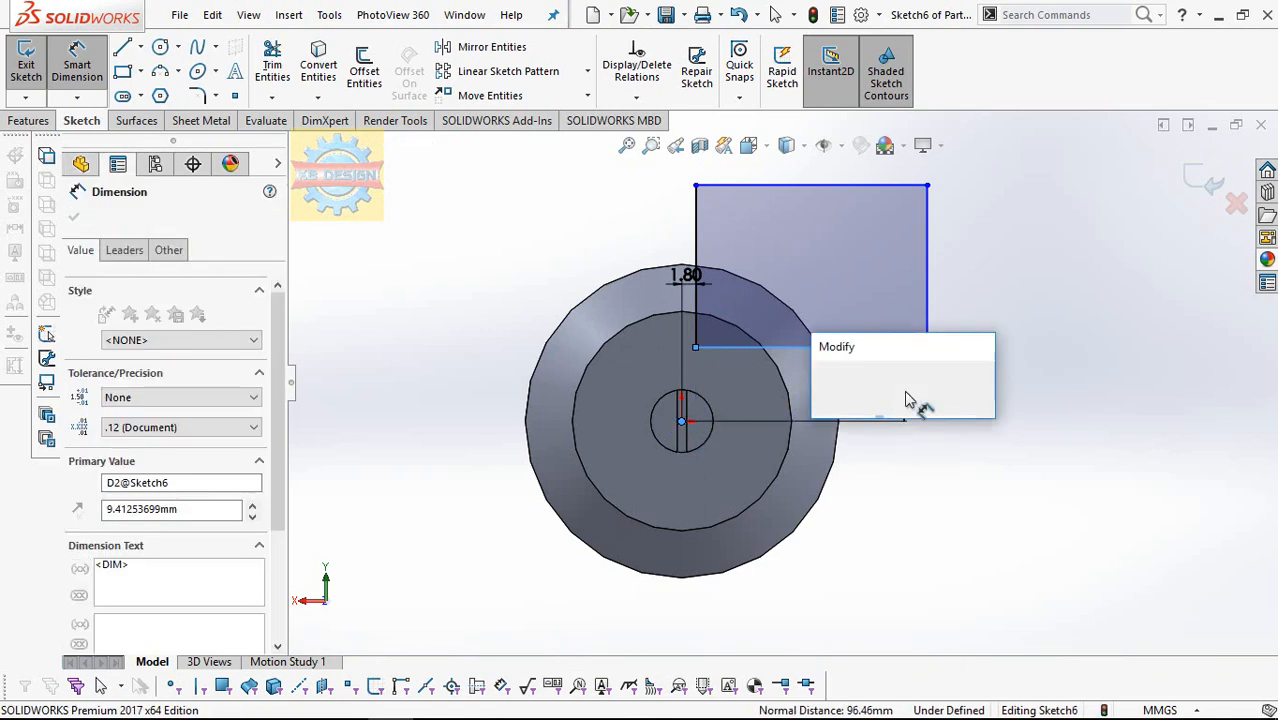
type("1.6")
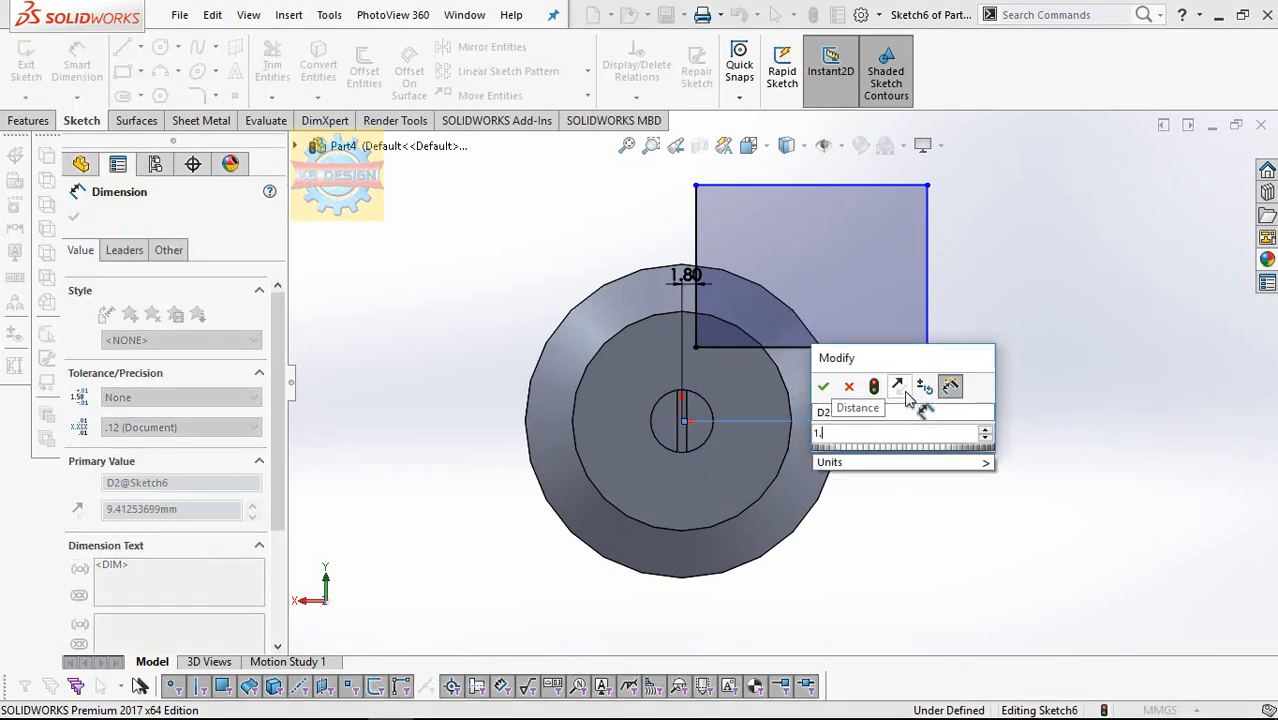
key("Return")
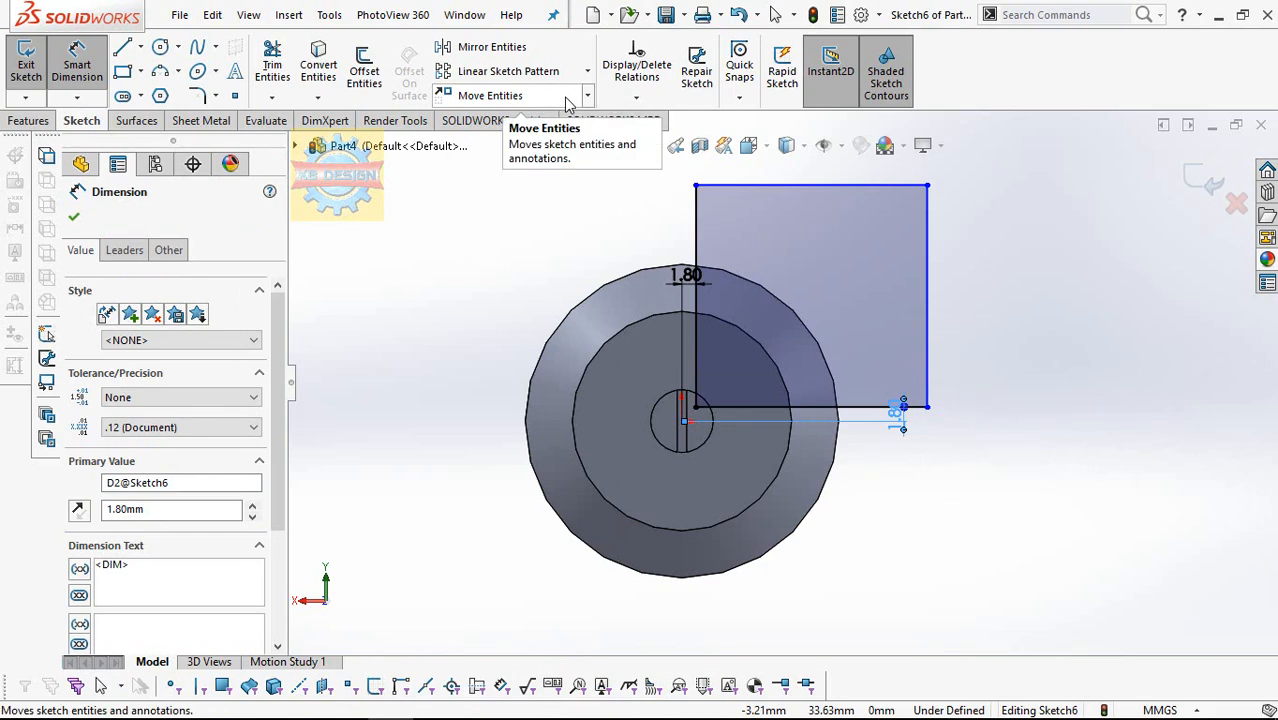
- Create a circular sketch pattern of the rectangle around the origin with 4 equally spaced instances over 360 degrees
left_click(587, 71)
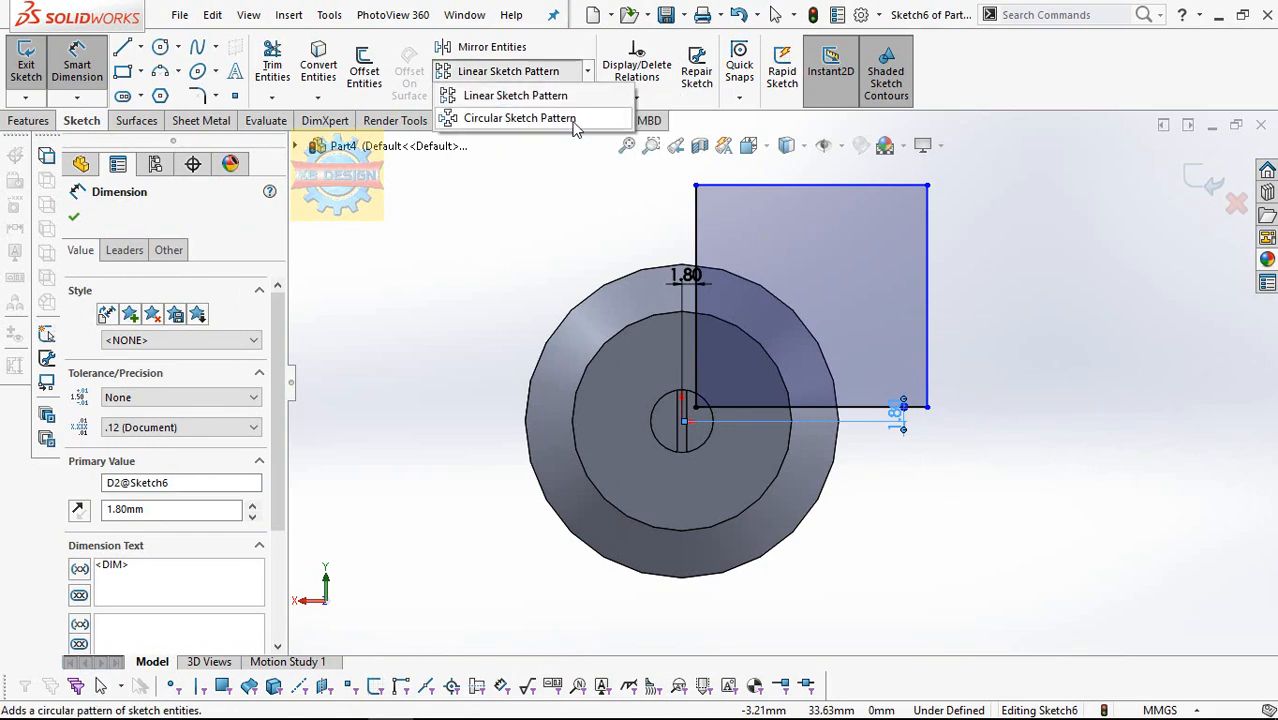
left_click(480, 114)
left_click(194, 611)
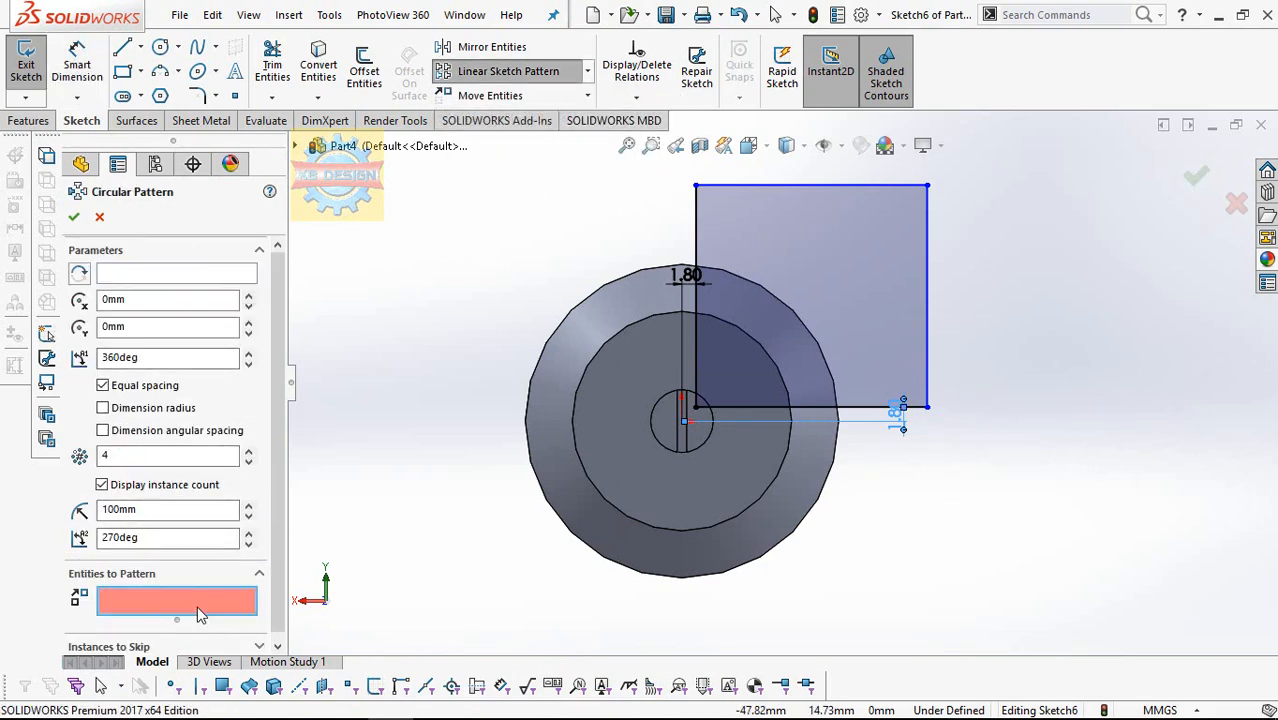
left_click(795, 312)
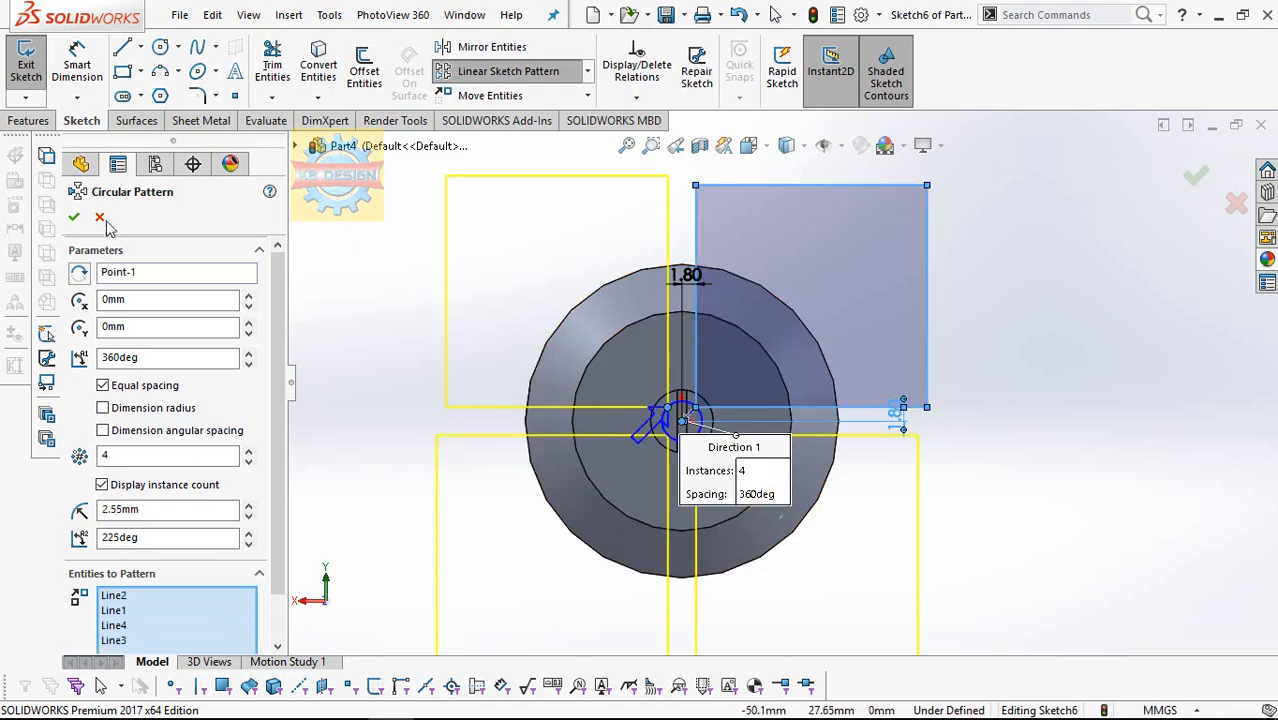
left_click(73, 217)
- Cut-extrude the four rectangles with a Blind depth of 115 mm to leave four crossed fins on the rear body
left_click(28, 120)
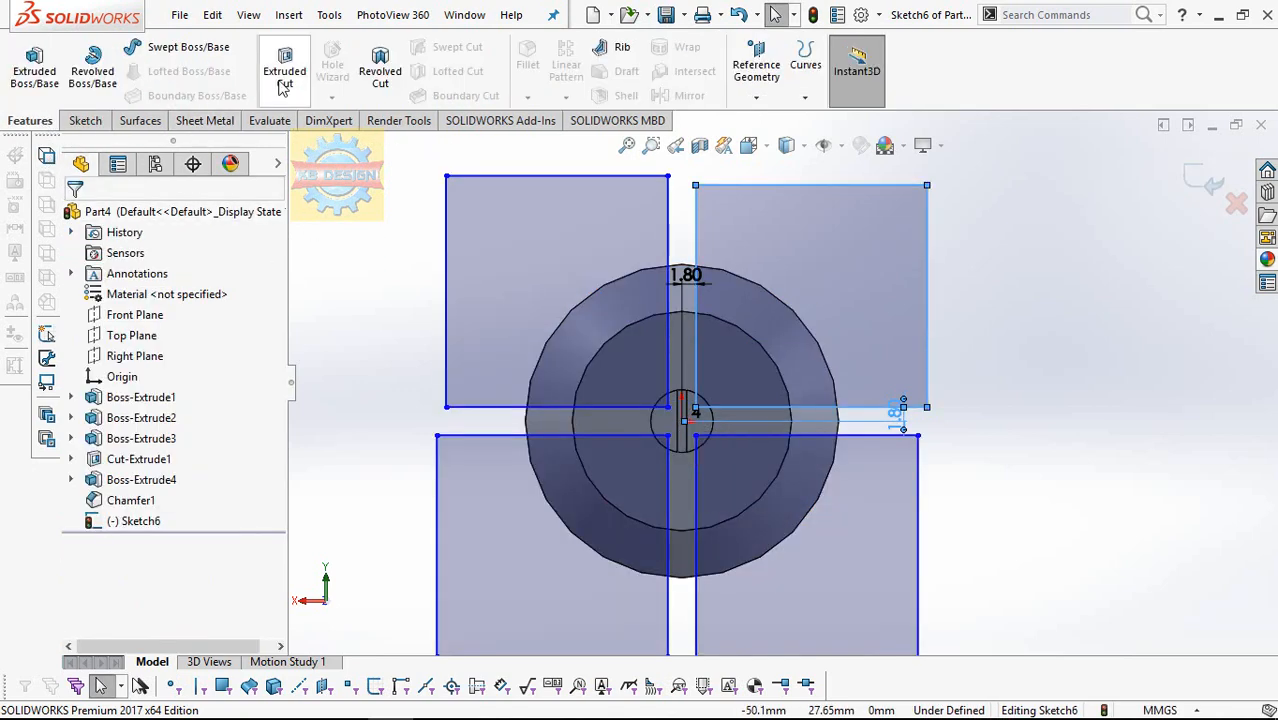
type("115")
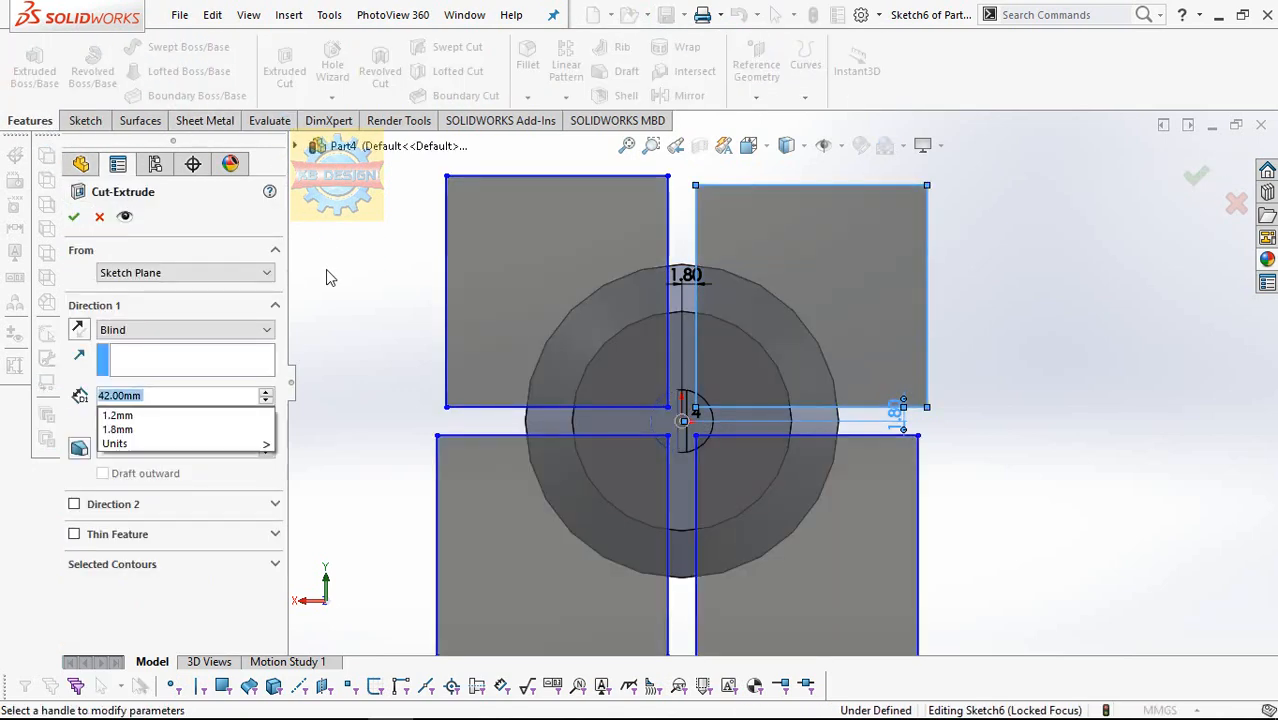
key("Return")
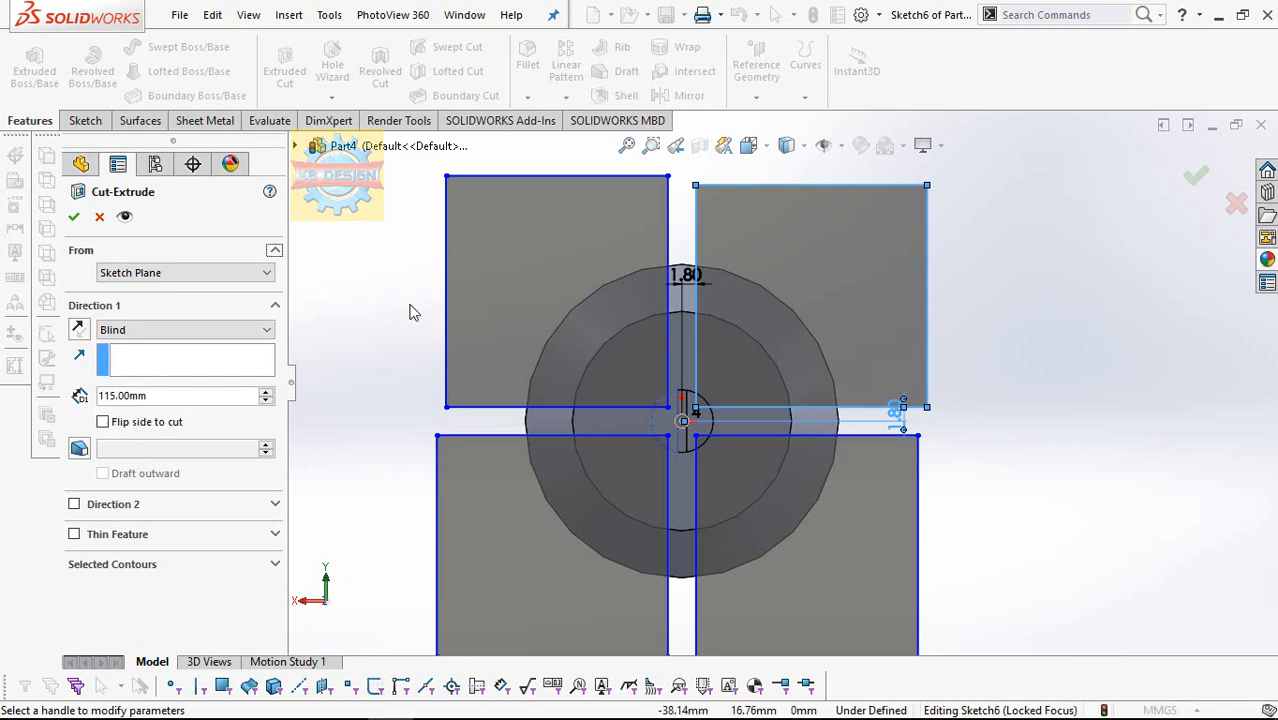
scroll(411, 310, "up", 2)
left_click(75, 218)
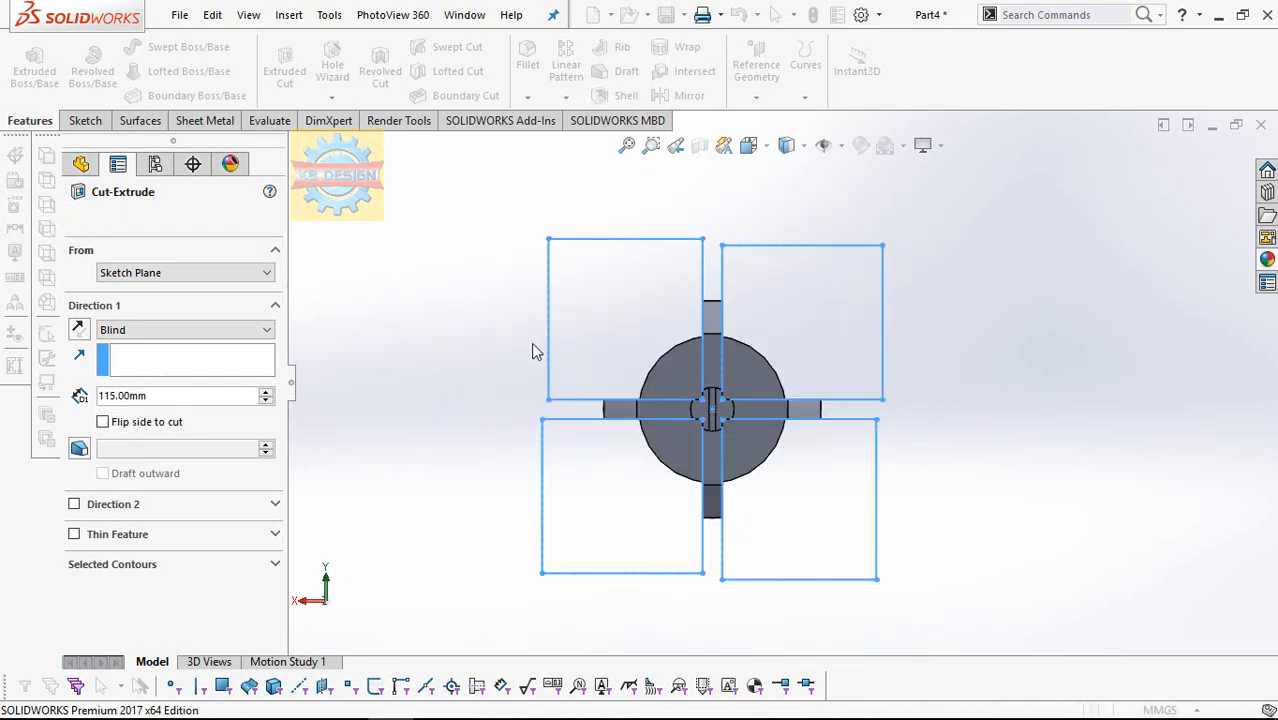
scroll(480, 353, "up", 2)
middle_click_drag(588, 359, 624, 376)
scroll(624, 376, "up", 1)
scroll(694, 394, "up", 2)
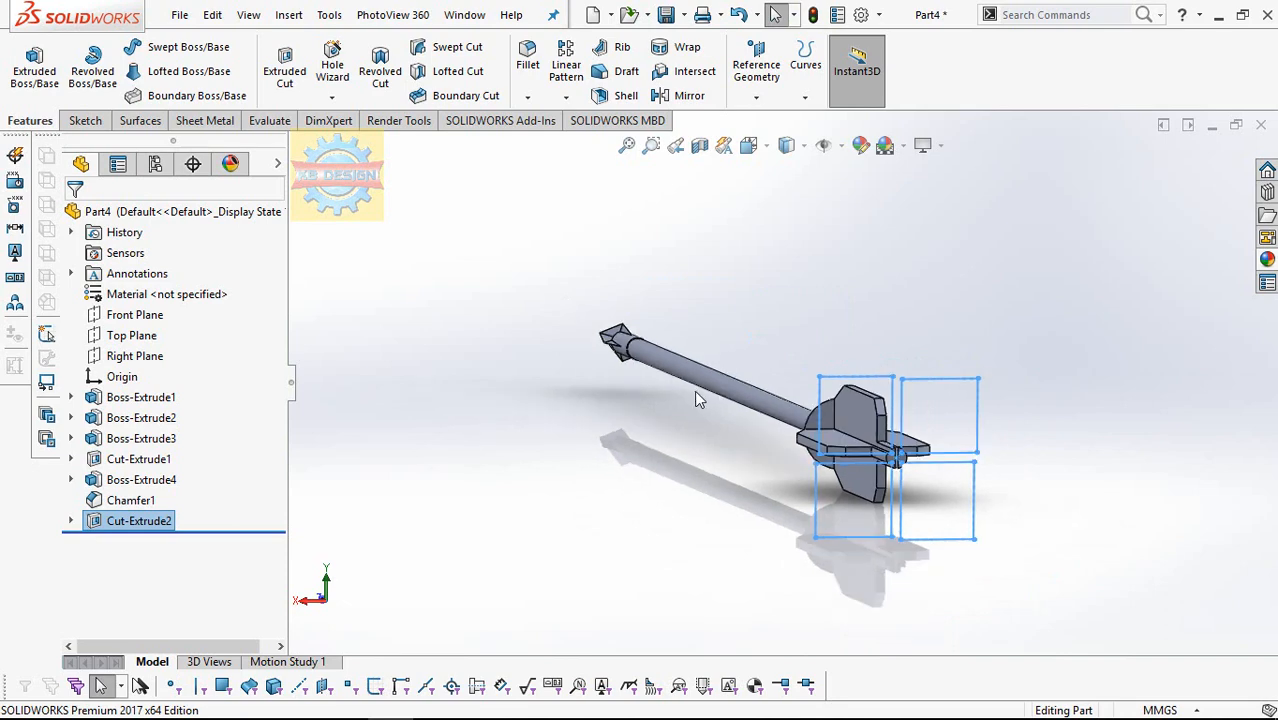
- Change the sketch plane of the four-rectangle fin cut sketch to the flat rear end face of the rear body, around the slotted pin
middle_click_drag(883, 419, 932, 412)
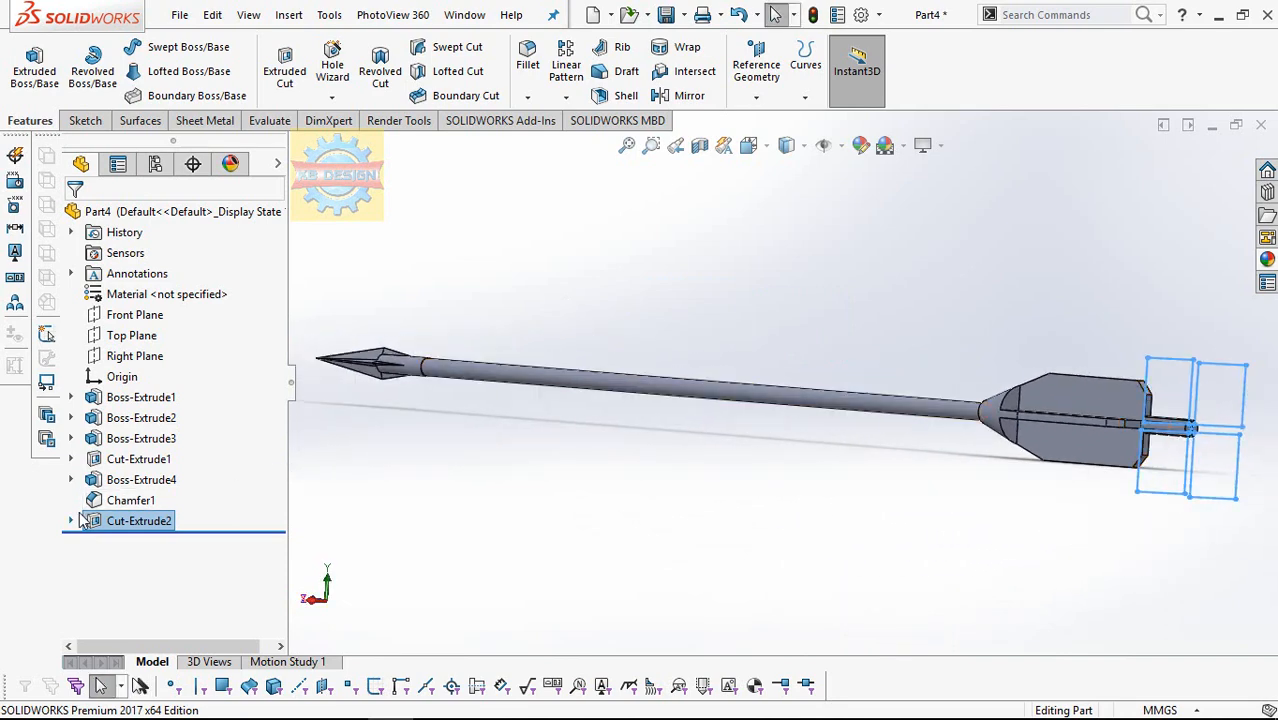
left_click(71, 521)
left_click(150, 541)
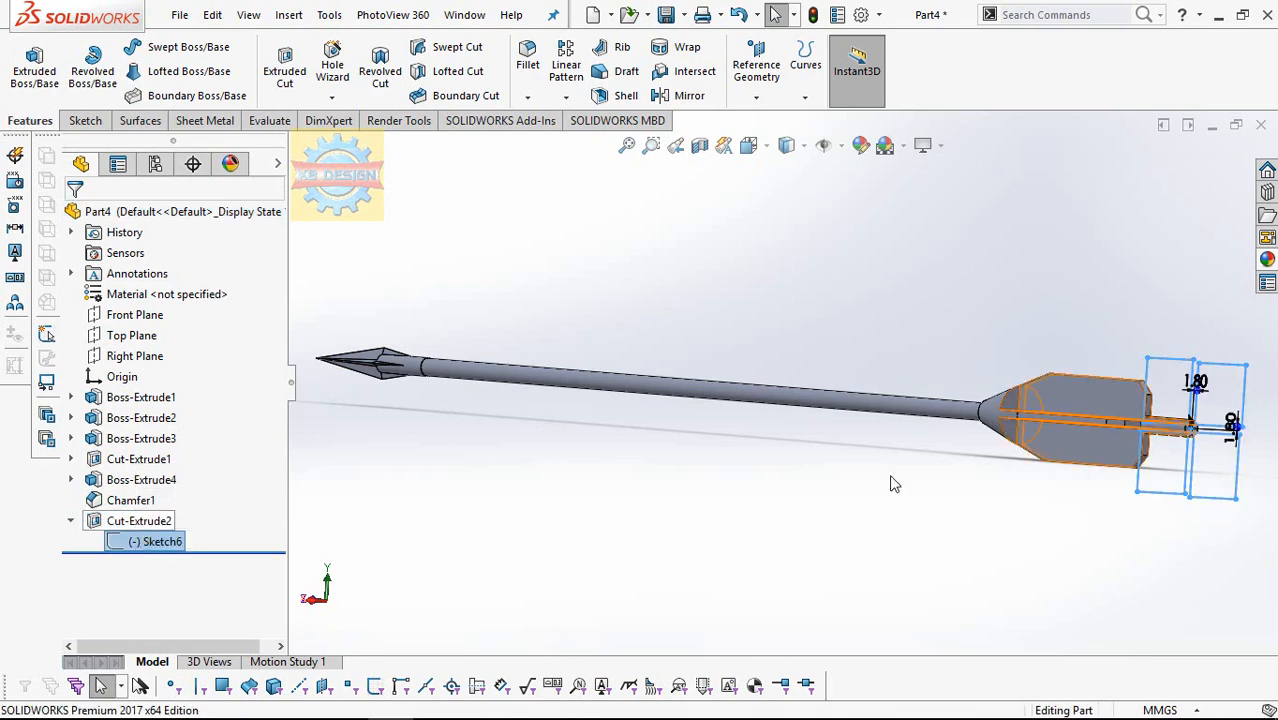
scroll(1140, 417, "down", 5)
left_click(999, 398)
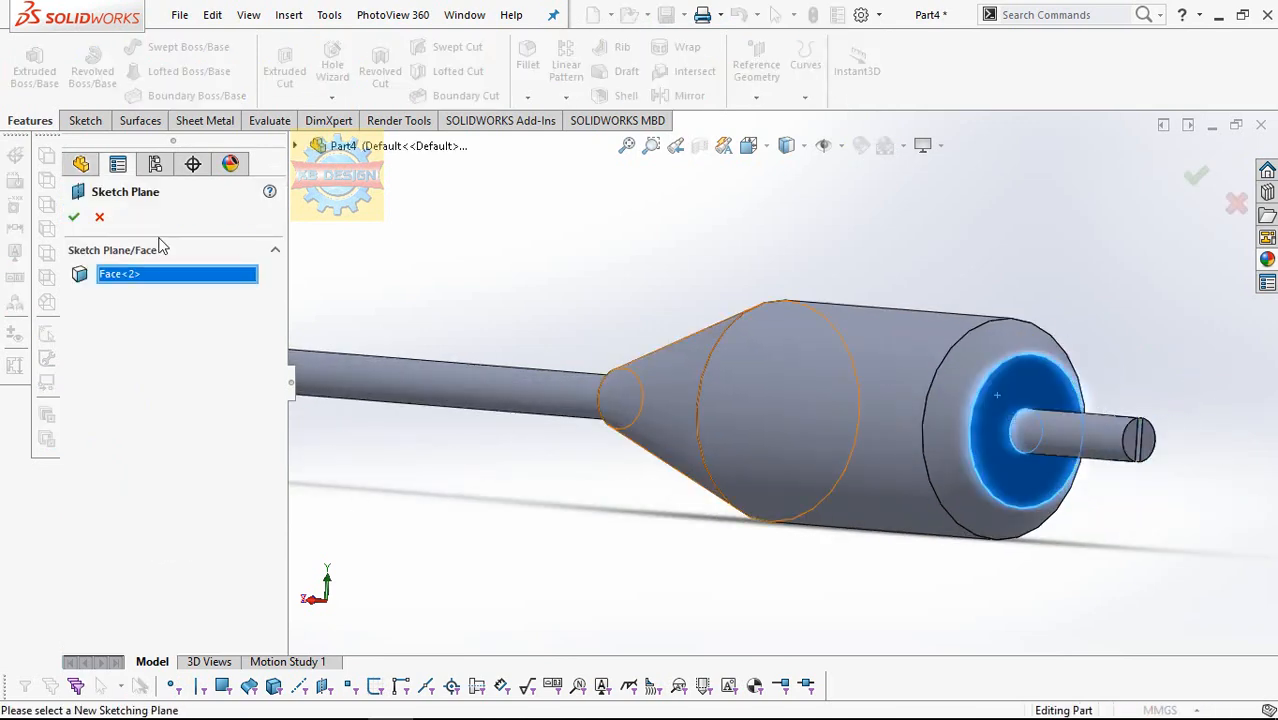
left_click(73, 216)
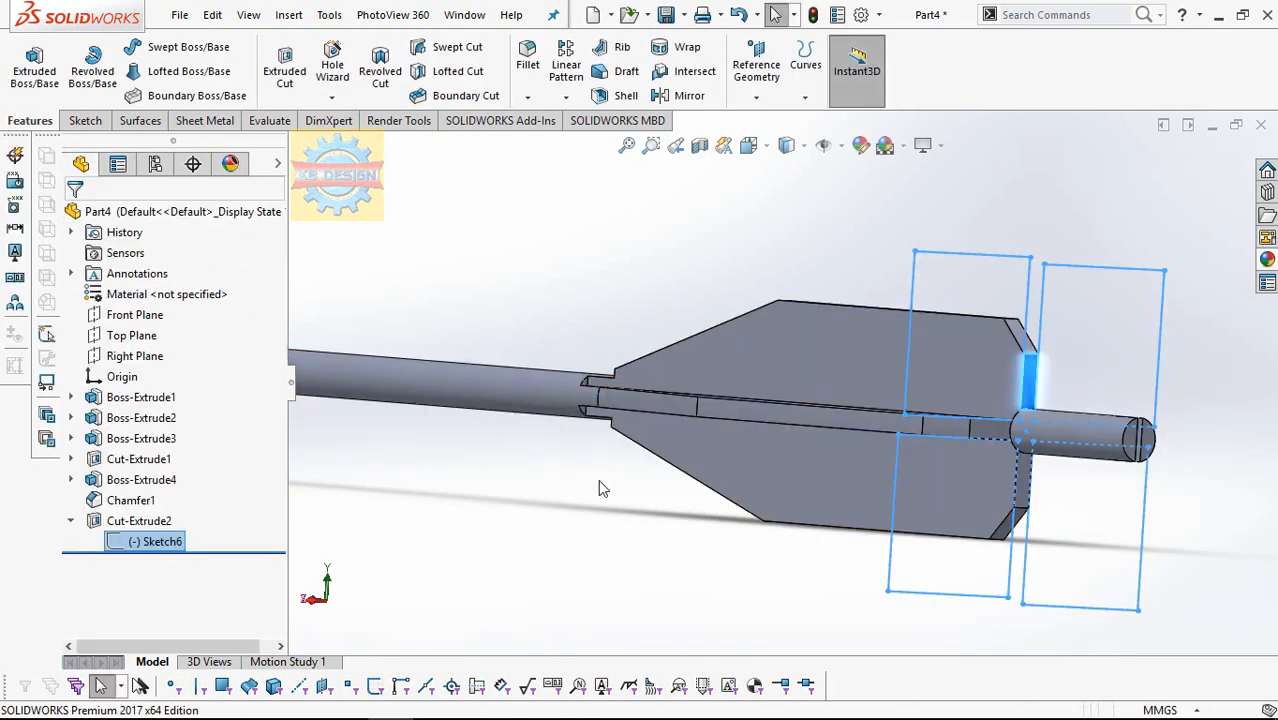
scroll(600, 483, "up", 5)
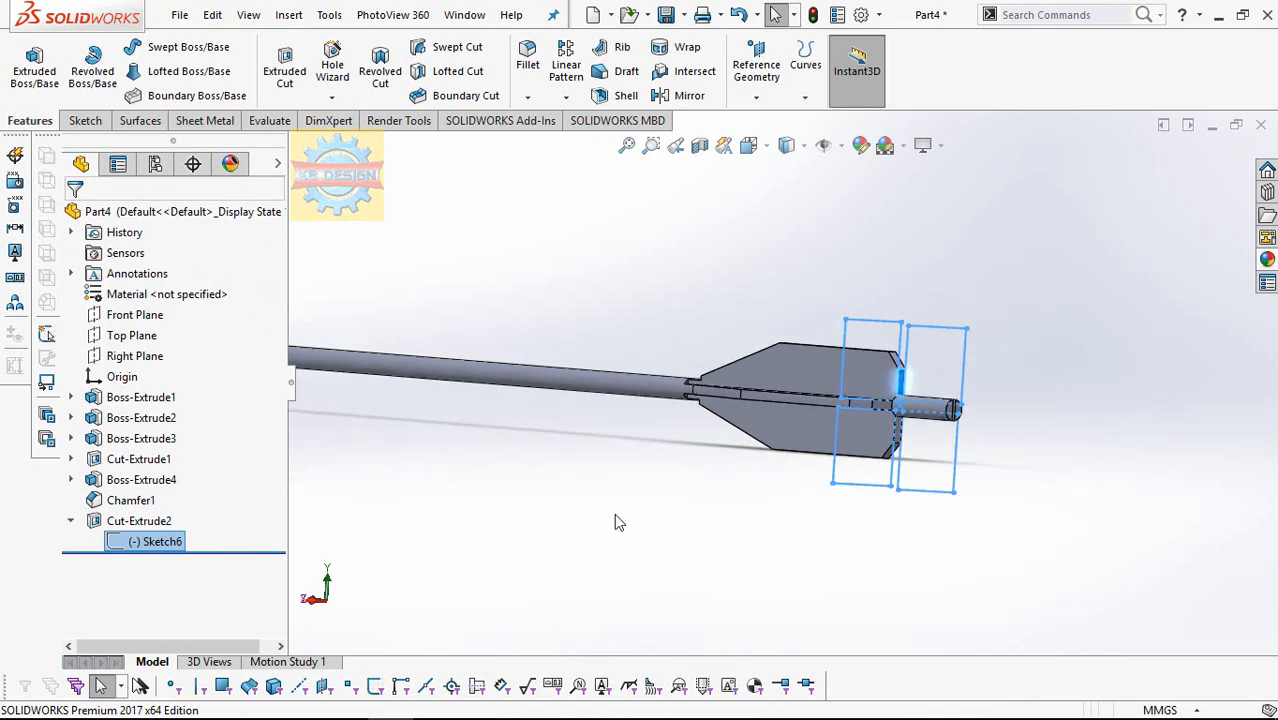
left_click(614, 513)
scroll(608, 486, "up", 3)
mouse_move(610, 459)
middle_mouse_down()
mouse_move(616, 436)
mouse_move(585, 462)
mouse_move(651, 374)
mouse_move(656, 434)
middle_mouse_up()
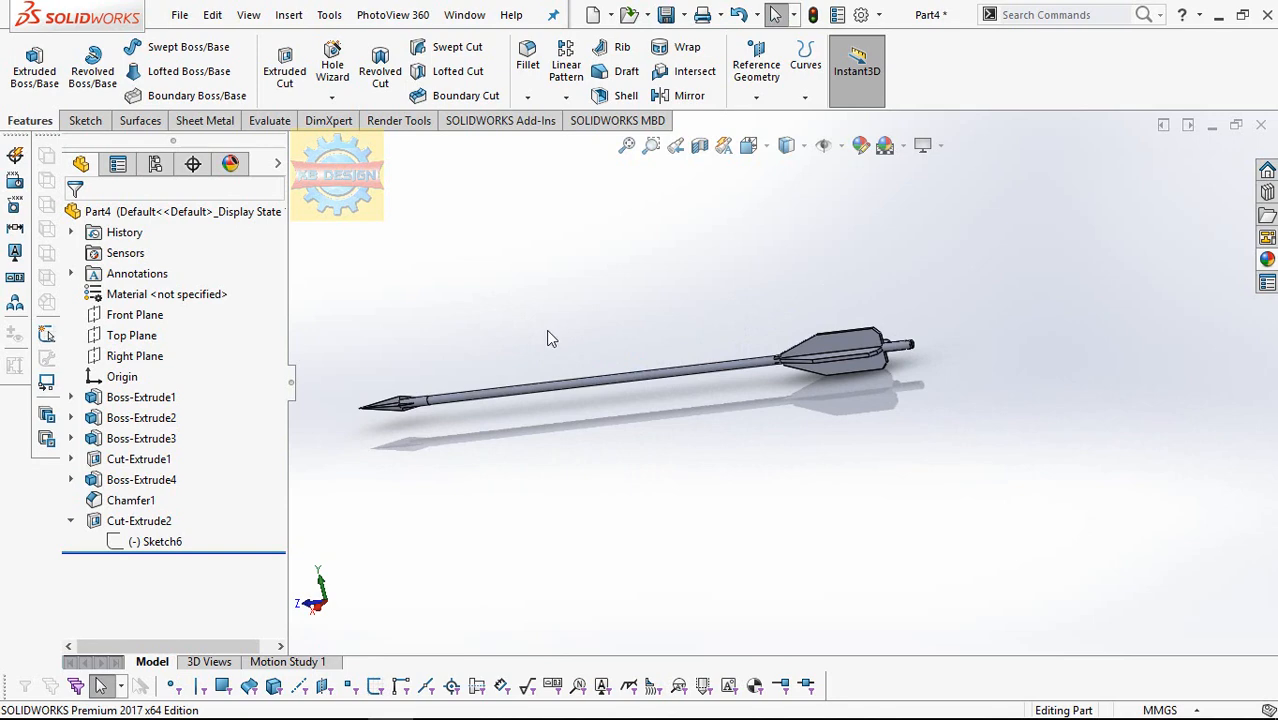